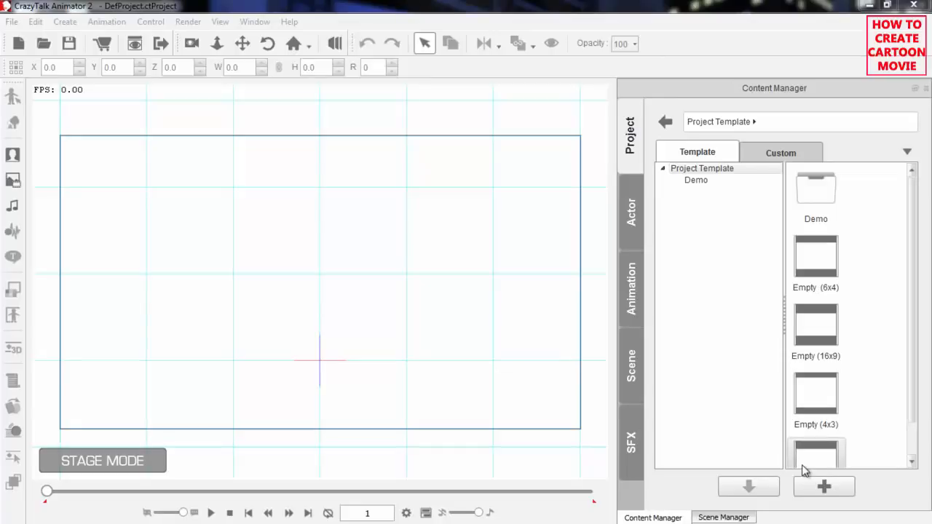
Add the Dummy character from the actor templates to the stage and open it in composer mode.
{"action": "left_click", "coordinate": [633, 228]}
{"action": "left_click", "coordinate": [732, 187]}
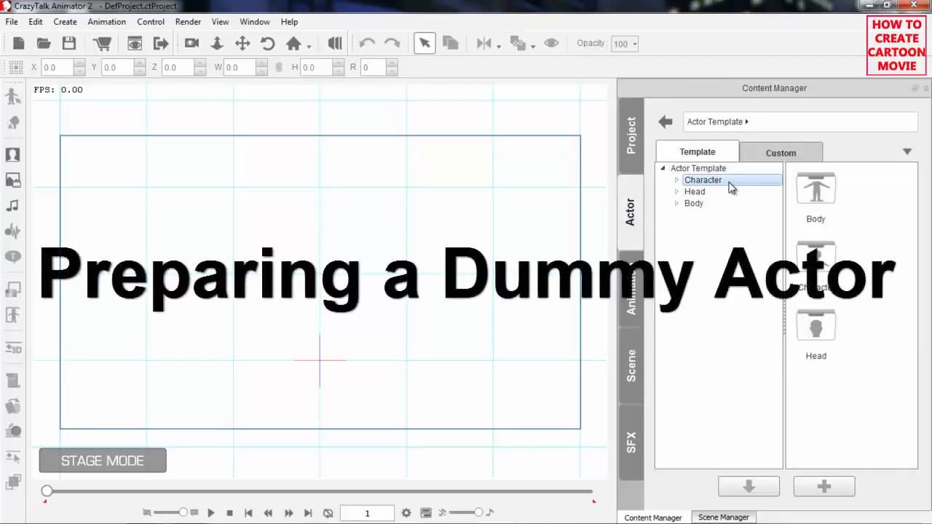
{"action": "left_click_drag", "start_coordinate": [914, 241], "coordinate": [916, 306]}
{"action": "double_click", "coordinate": [816, 251]}
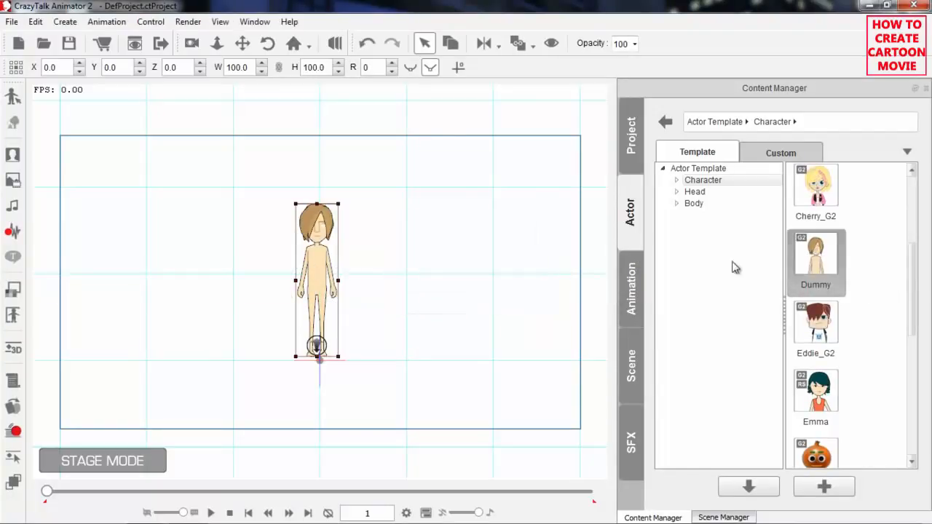
{"action": "scroll", "coordinate": [359, 157], "scroll_direction": "up", "scroll_amount": 1}
{"action": "scroll", "coordinate": [359, 157], "scroll_direction": "up", "scroll_amount": 1}
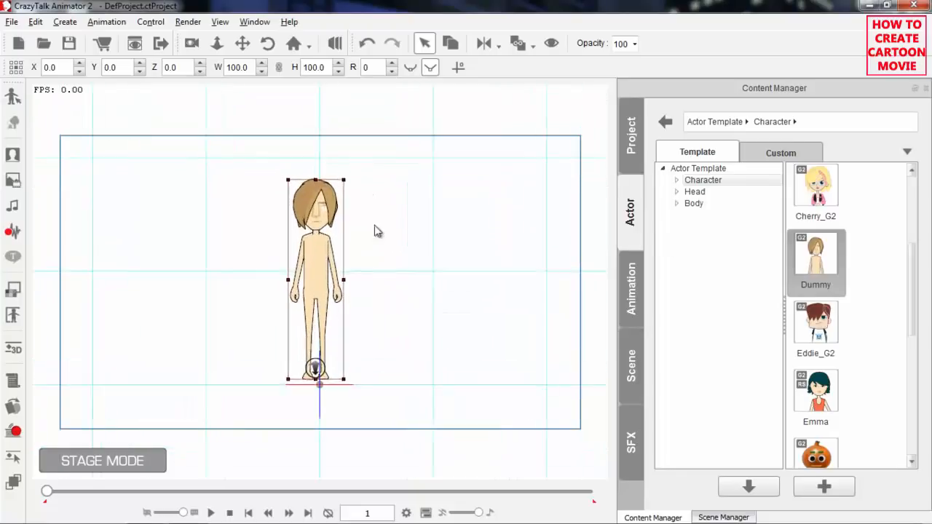
{"action": "left_click", "coordinate": [13, 96]}
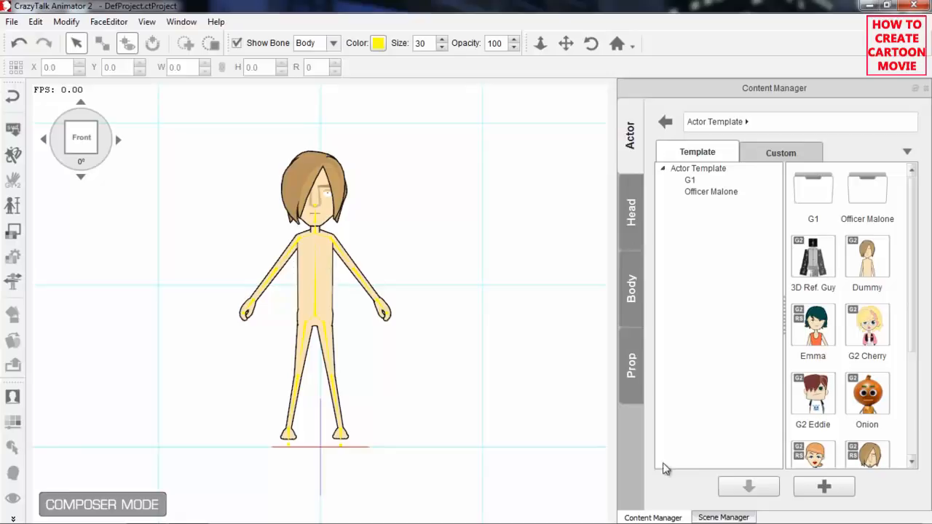
Delete the Upper Torso sprite from the Dummy's body.
{"action": "left_click", "coordinate": [723, 517]}
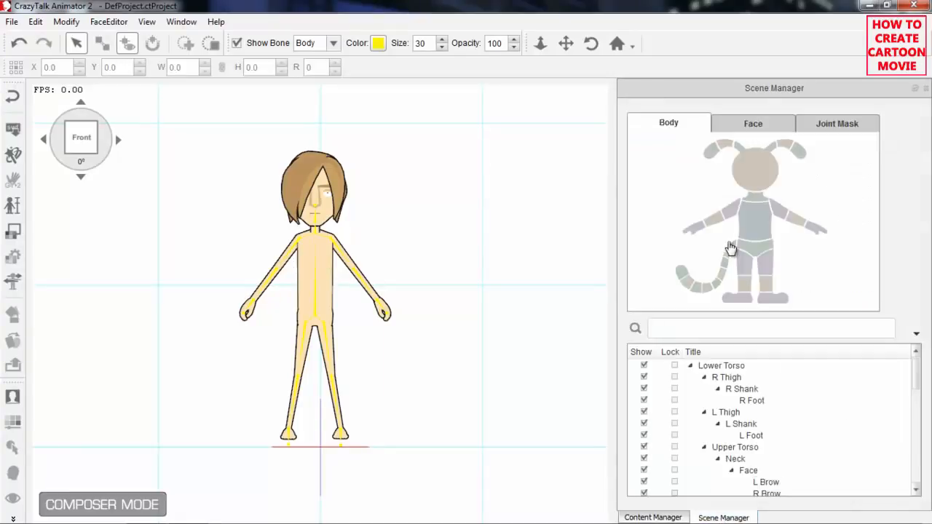
{"action": "left_click", "coordinate": [758, 216]}
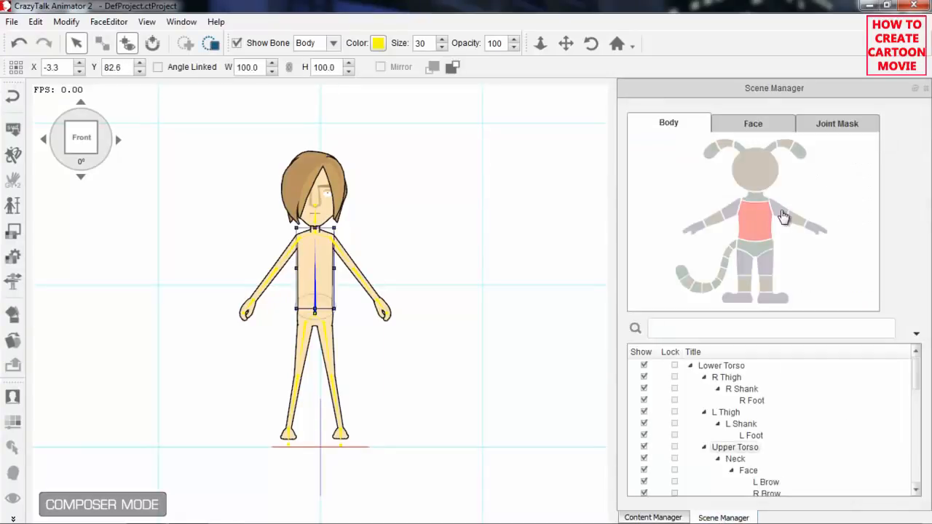
{"action": "left_click", "coordinate": [781, 219]}
{"action": "left_click", "coordinate": [797, 225]}
{"action": "left_click", "coordinate": [751, 225]}
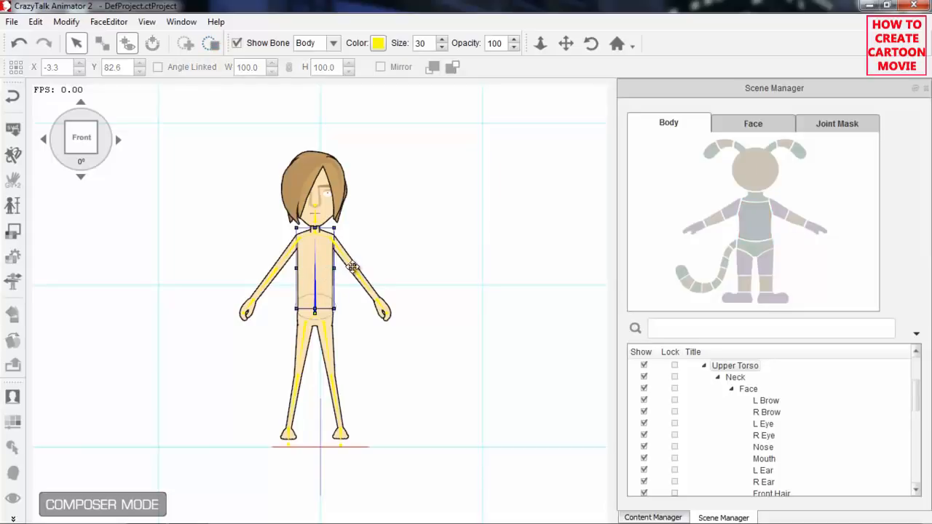
{"action": "left_click", "coordinate": [780, 227]}
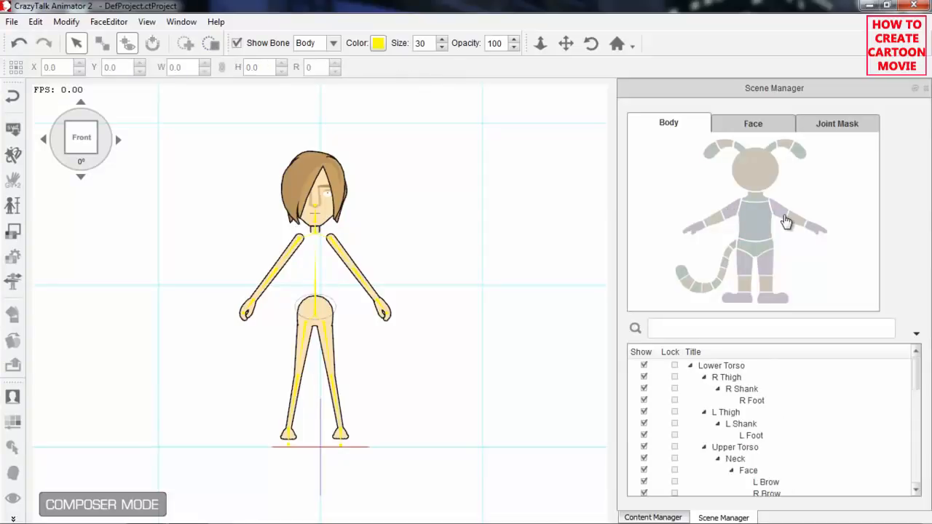
Delete the L Arm and L Forearm sprites.
{"action": "left_click", "coordinate": [782, 215]}
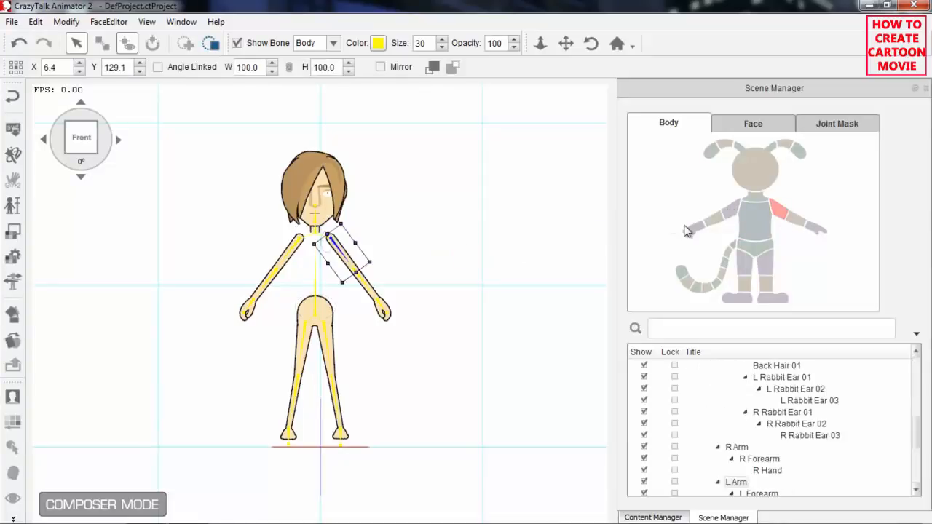
{"action": "left_click", "coordinate": [775, 224]}
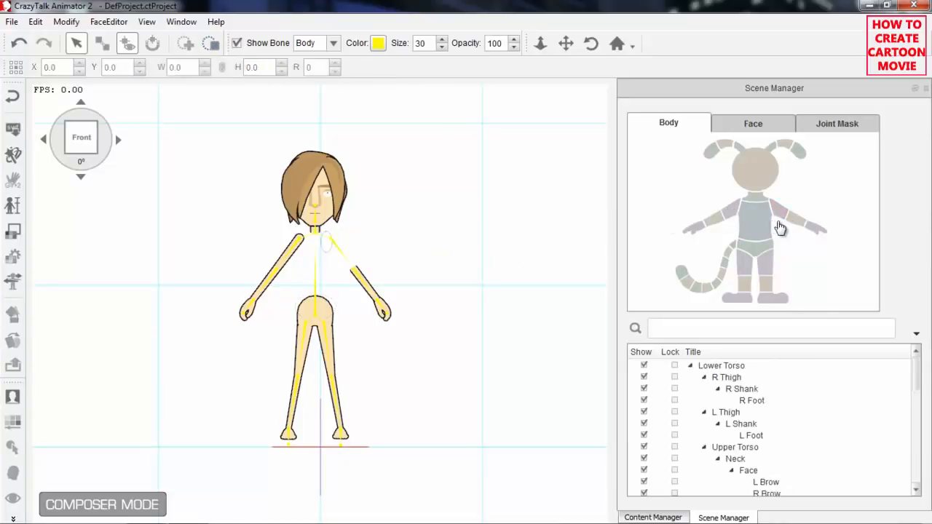
{"action": "left_click", "coordinate": [795, 225]}
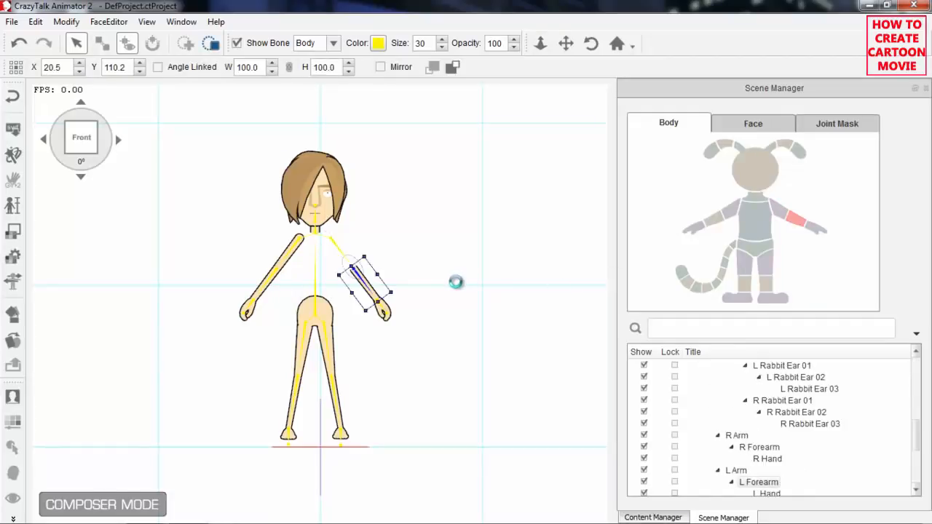
{"action": "left_click", "coordinate": [741, 212]}
Delete the R Arm and R Forearm sprites.
{"action": "left_click", "coordinate": [729, 210]}
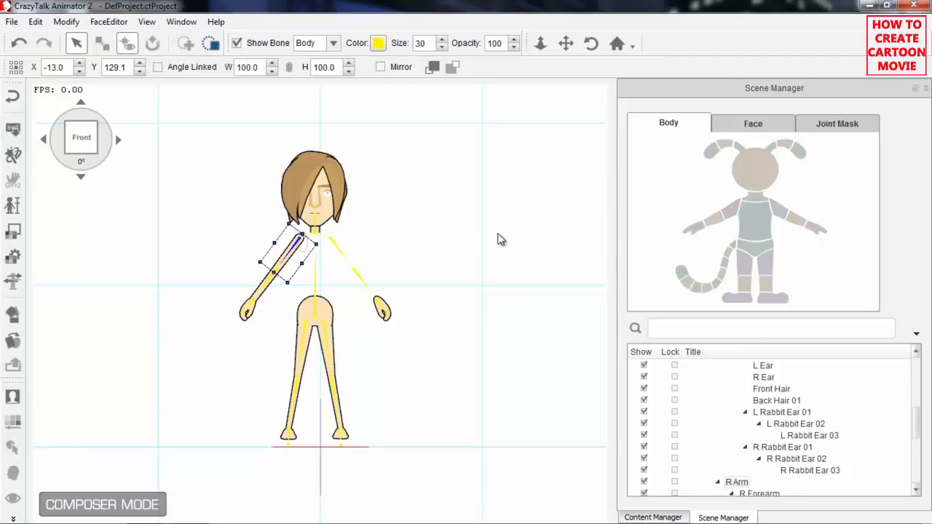
{"action": "left_click", "coordinate": [288, 310]}
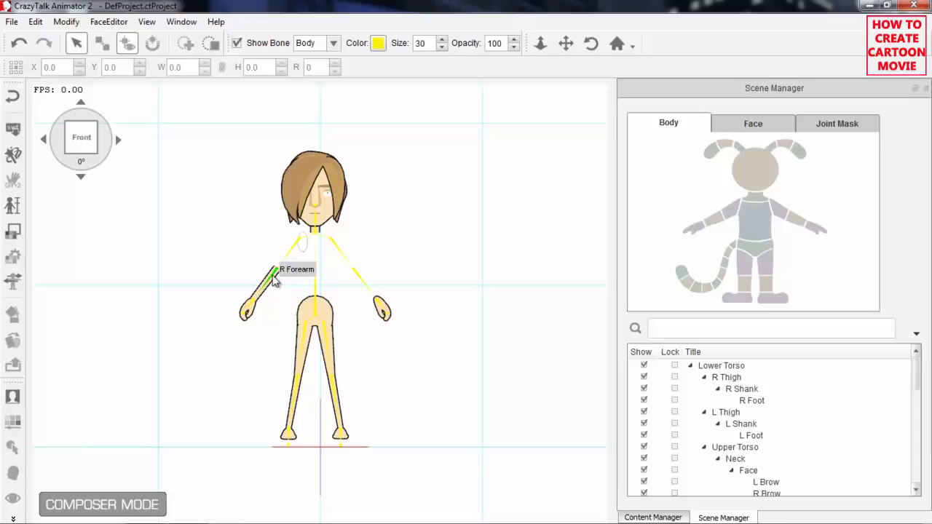
{"action": "left_click", "coordinate": [271, 274]}
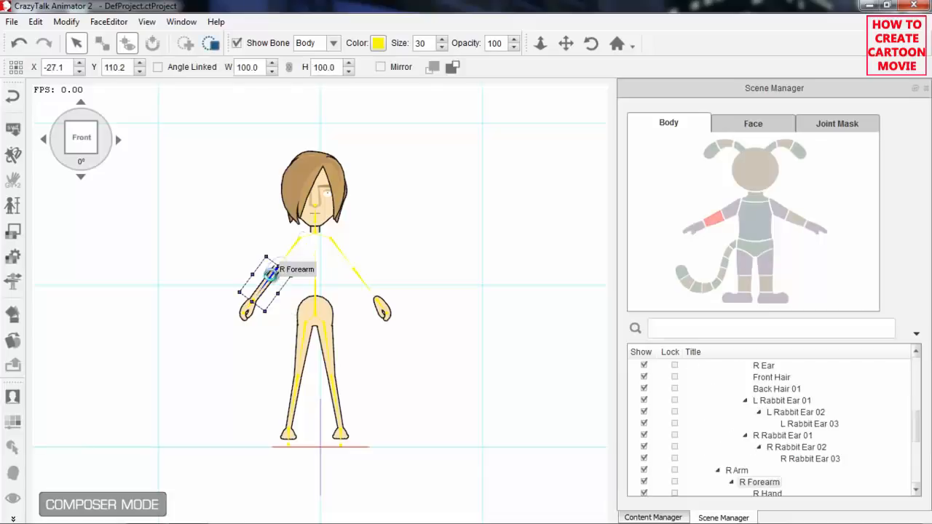
{"action": "key", "text": "Delete"}
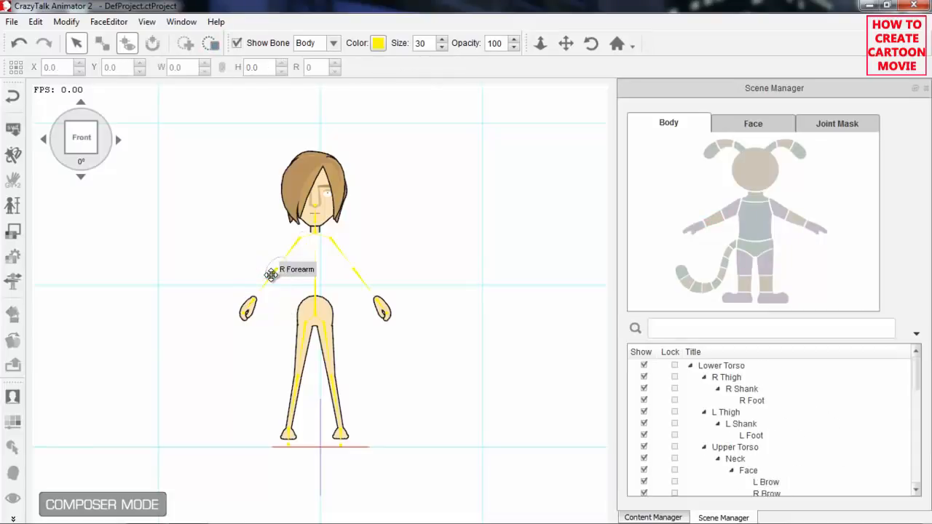
Delete the Face and Lower Torso sprites from the body.
{"action": "left_click", "coordinate": [756, 180]}
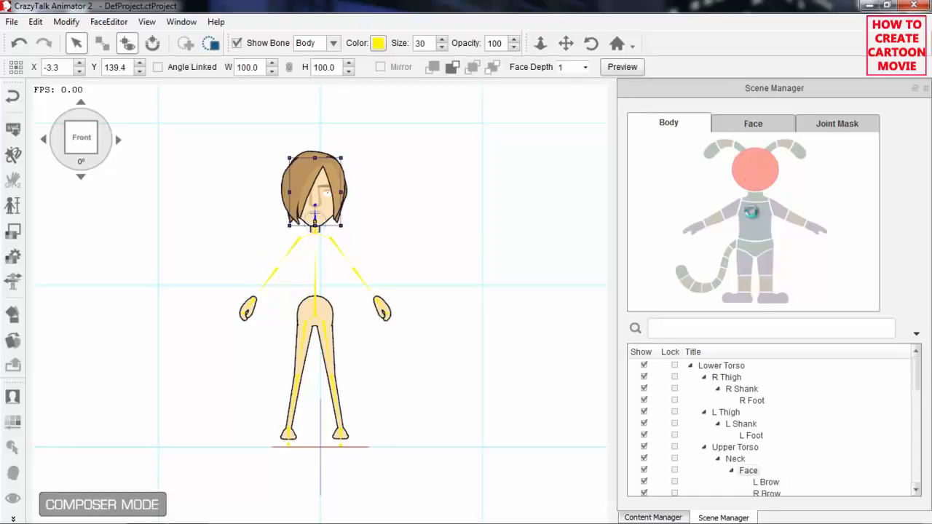
{"action": "left_click", "coordinate": [755, 260]}
{"action": "left_click", "coordinate": [757, 248]}
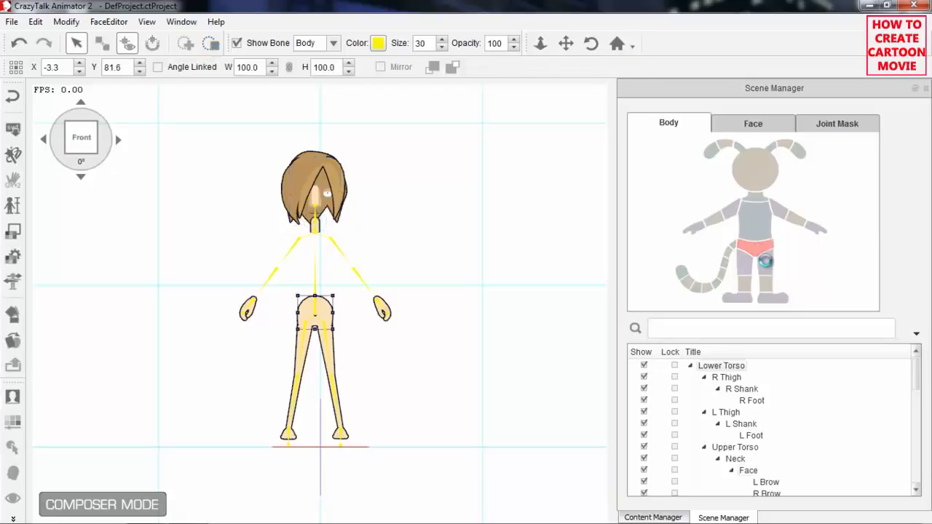
Delete the thigh and shank sprites of both legs.
{"action": "left_click", "coordinate": [771, 271]}
{"action": "left_click", "coordinate": [769, 268]}
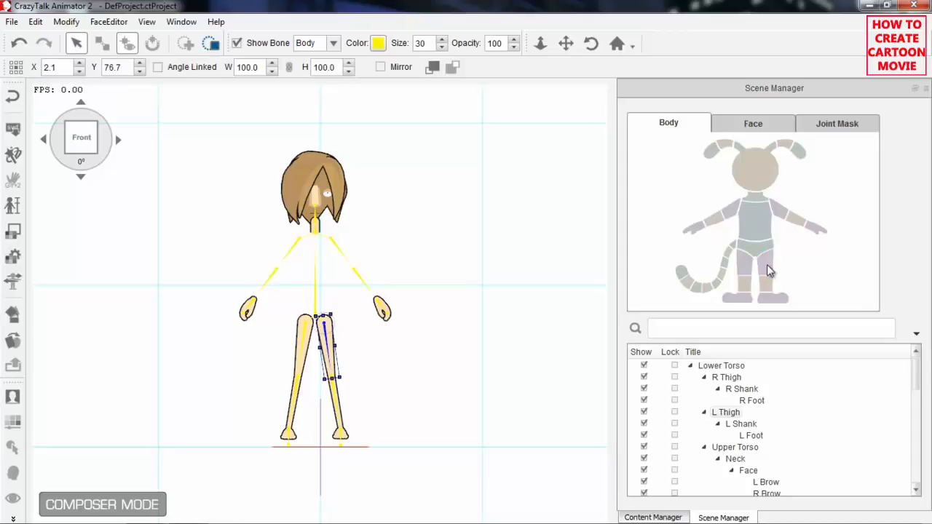
{"action": "left_click", "coordinate": [767, 264]}
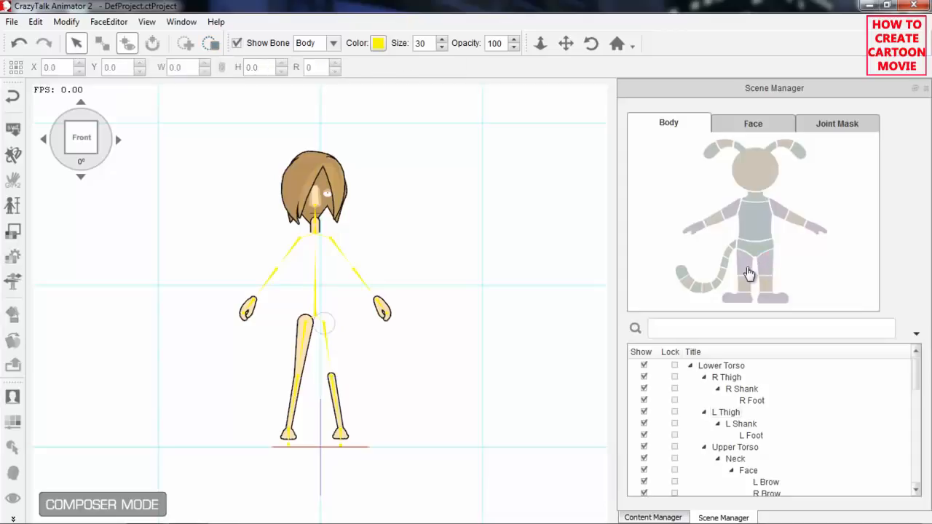
{"action": "left_click", "coordinate": [741, 271]}
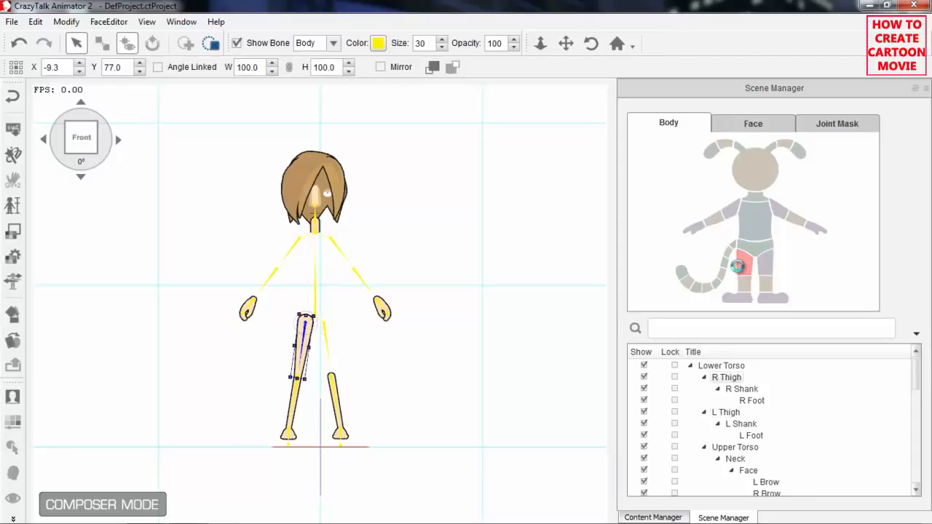
{"action": "left_click", "coordinate": [747, 284]}
{"action": "left_click", "coordinate": [749, 286]}
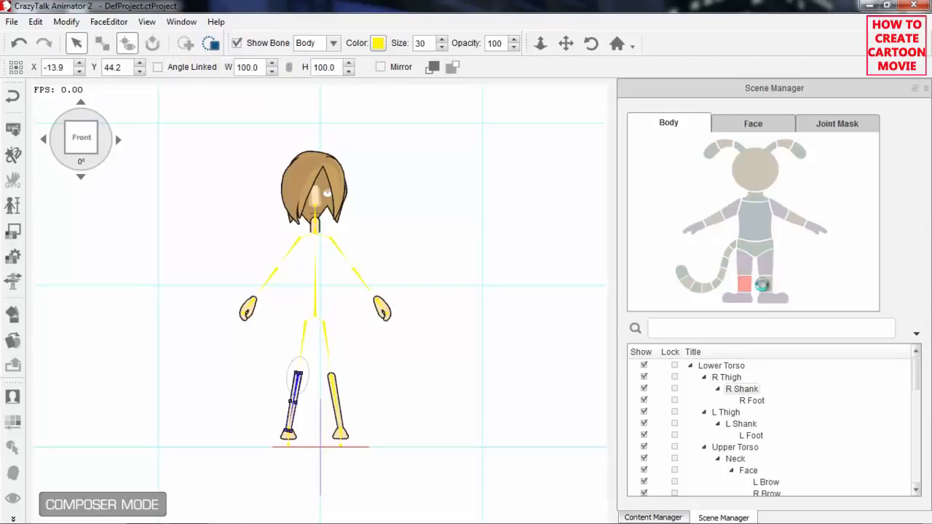
{"action": "left_click", "coordinate": [766, 287]}
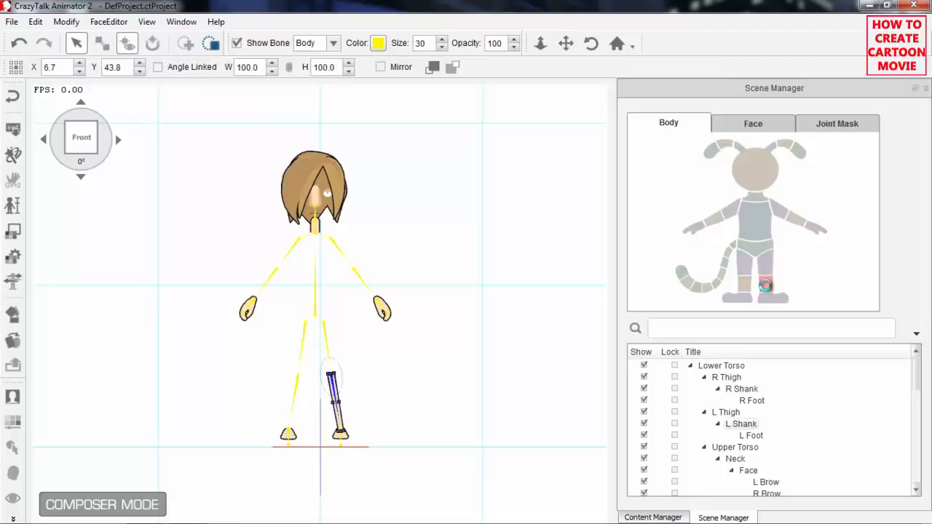
Delete the sprites of both feet and the neck.
{"action": "left_click", "coordinate": [773, 298]}
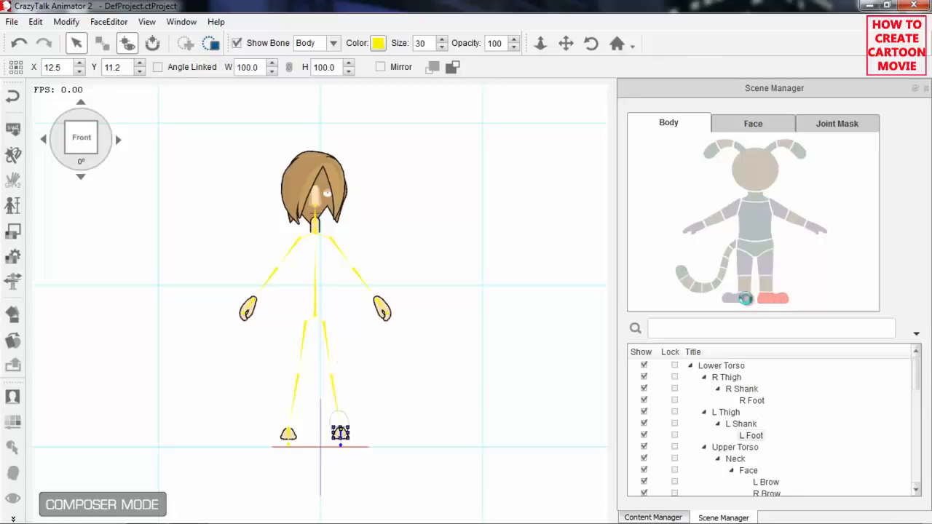
{"action": "left_click", "coordinate": [743, 300]}
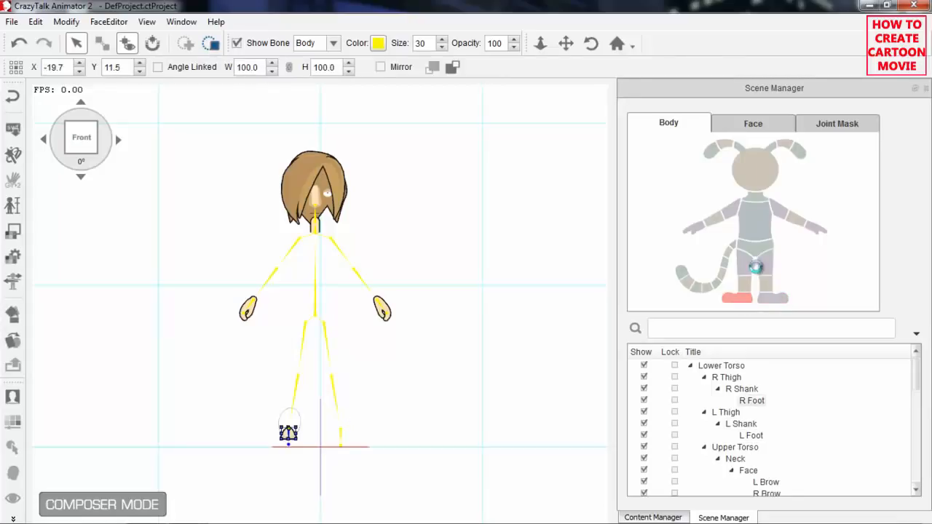
{"action": "left_click", "coordinate": [748, 179]}
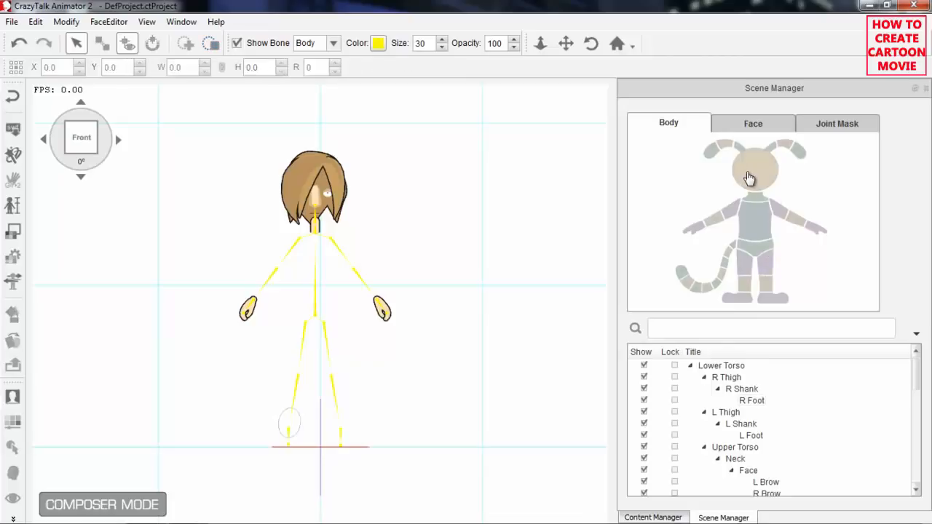
{"action": "left_click", "coordinate": [748, 179]}
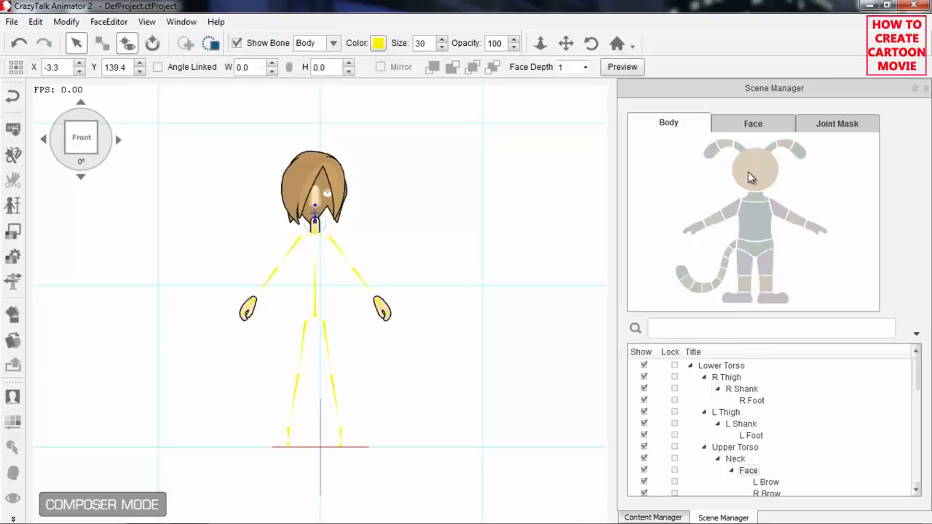
{"action": "left_click", "coordinate": [761, 205]}
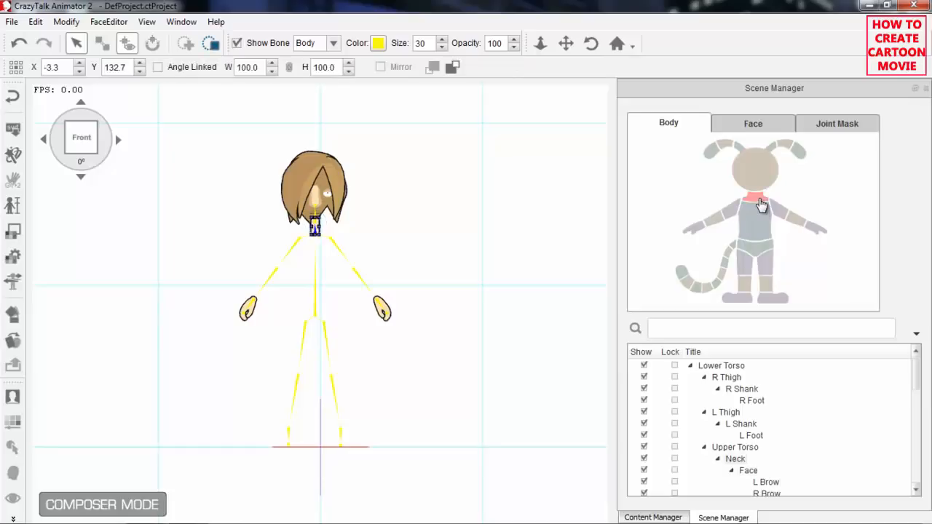
Bring up the face parts and delete the Front Hair and Back Hair 01 sprites.
{"action": "left_click", "coordinate": [763, 125]}
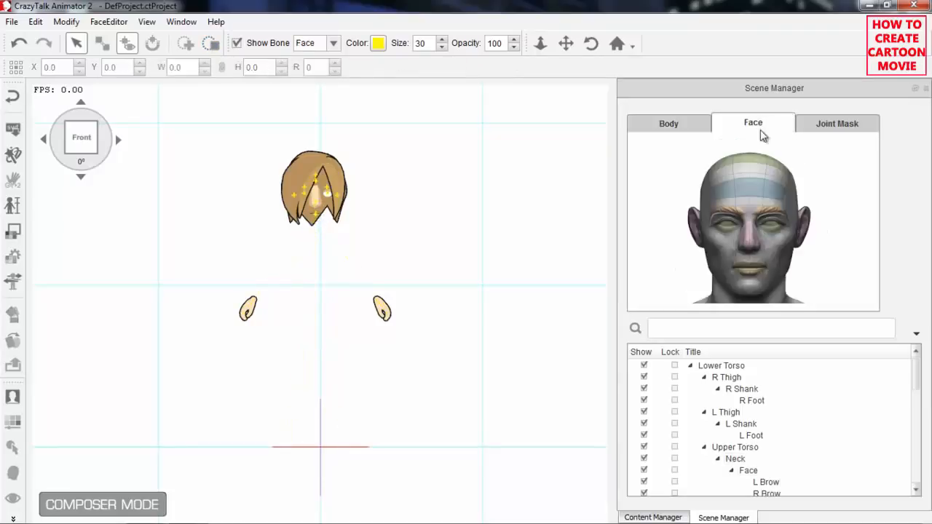
{"action": "left_click", "coordinate": [753, 192]}
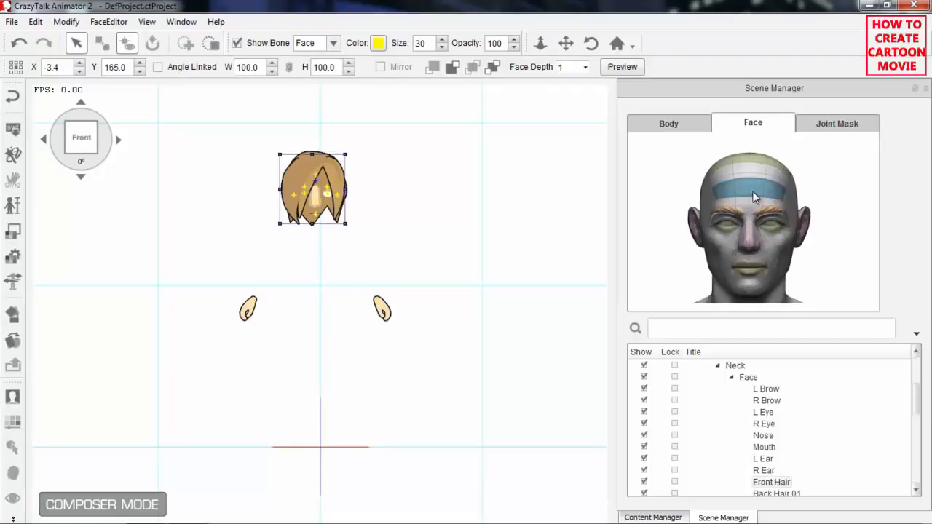
{"action": "left_click", "coordinate": [758, 170]}
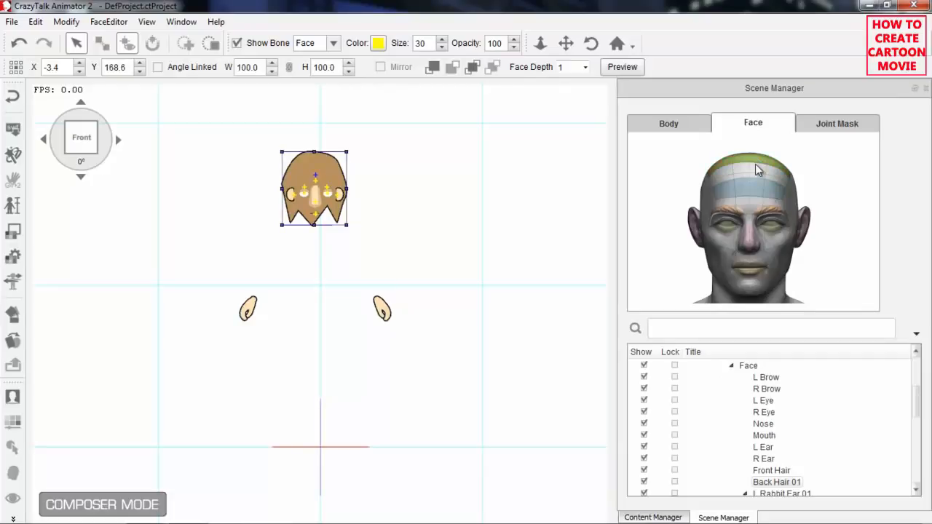
Delete the sprites of both eyes and both ears.
{"action": "left_click", "coordinate": [773, 229]}
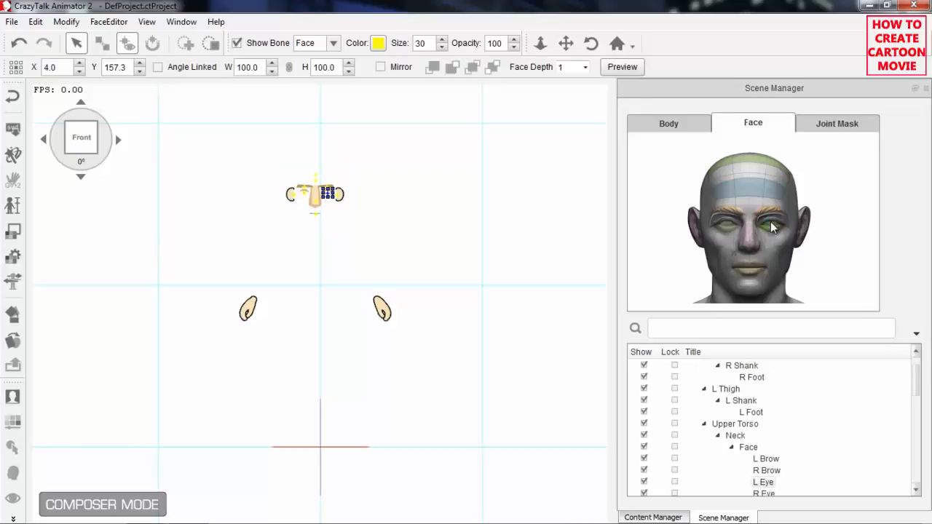
{"action": "left_click", "coordinate": [728, 231]}
{"action": "left_click", "coordinate": [728, 230]}
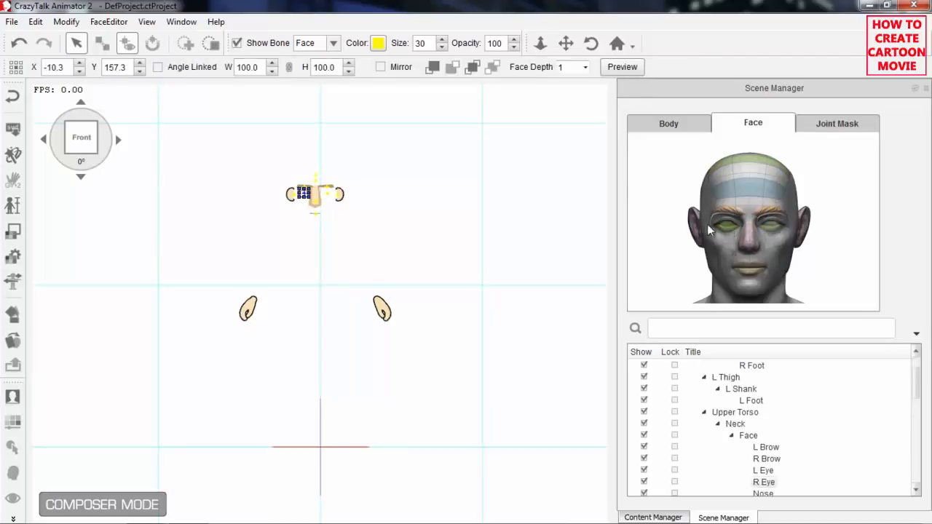
{"action": "left_click", "coordinate": [697, 222]}
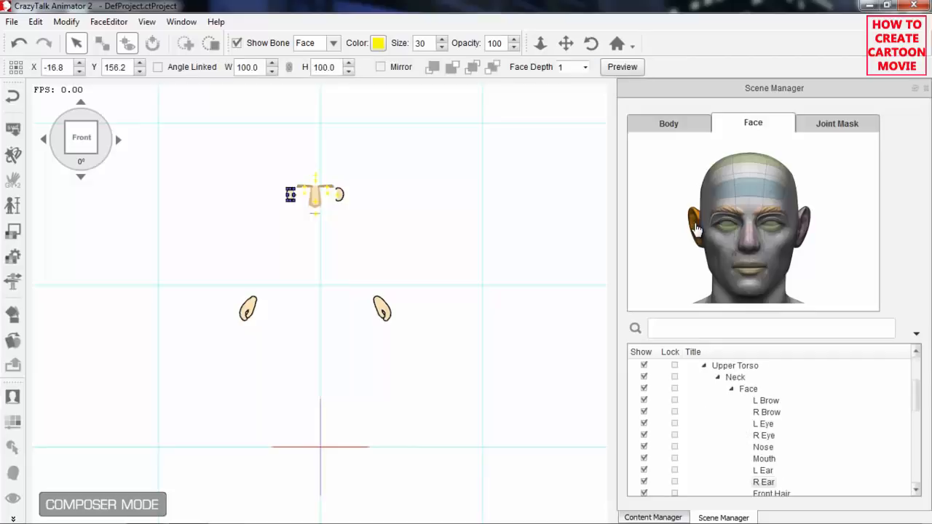
{"action": "left_click", "coordinate": [809, 232]}
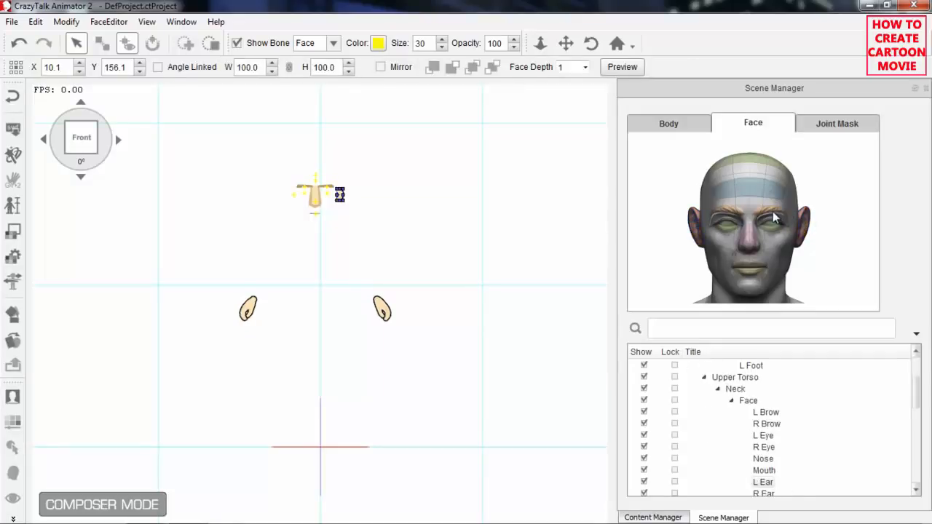
Delete the sprites of both brows, the mouth and the nose.
{"action": "left_click", "coordinate": [776, 215]}
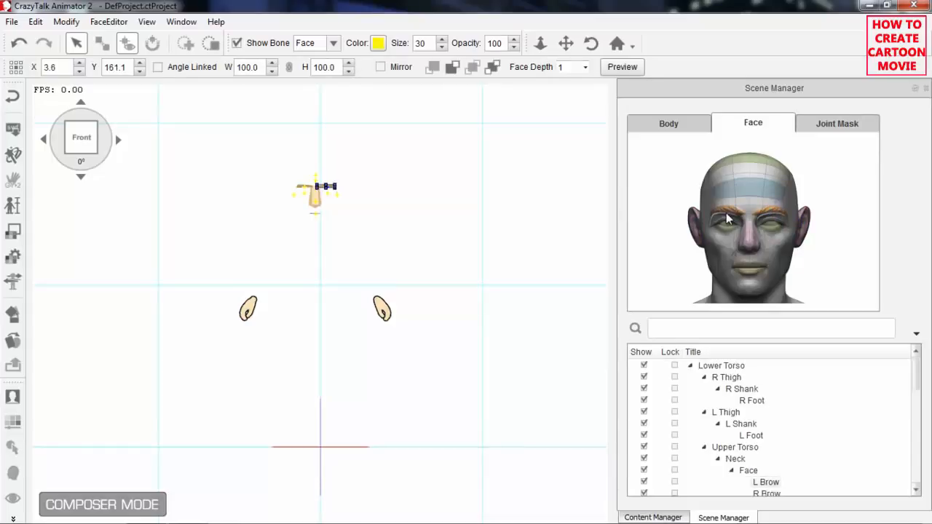
{"action": "left_click", "coordinate": [727, 219]}
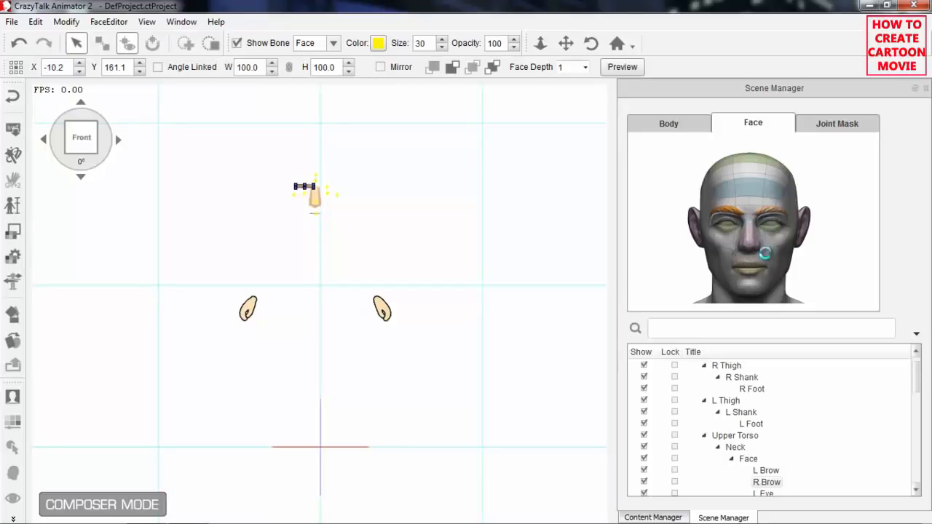
{"action": "left_click", "coordinate": [754, 274]}
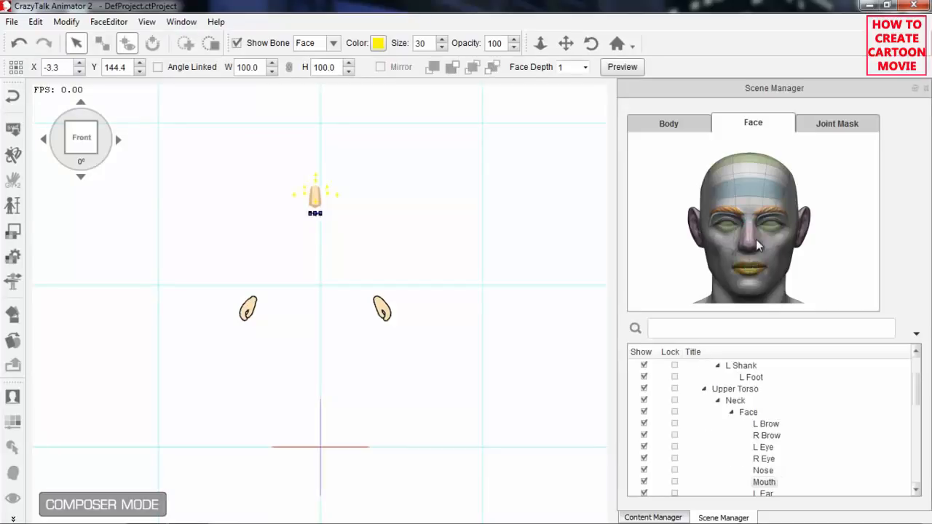
{"action": "key", "text": "Delete"}
{"action": "left_click", "coordinate": [752, 247]}
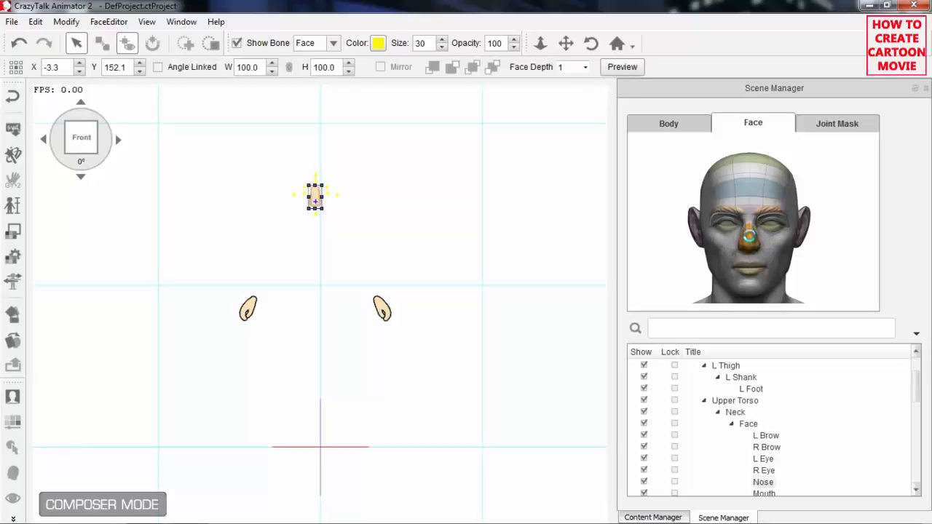
Bring up the body parts and delete the sprites of the left and right hands.
{"action": "left_click", "coordinate": [668, 120]}
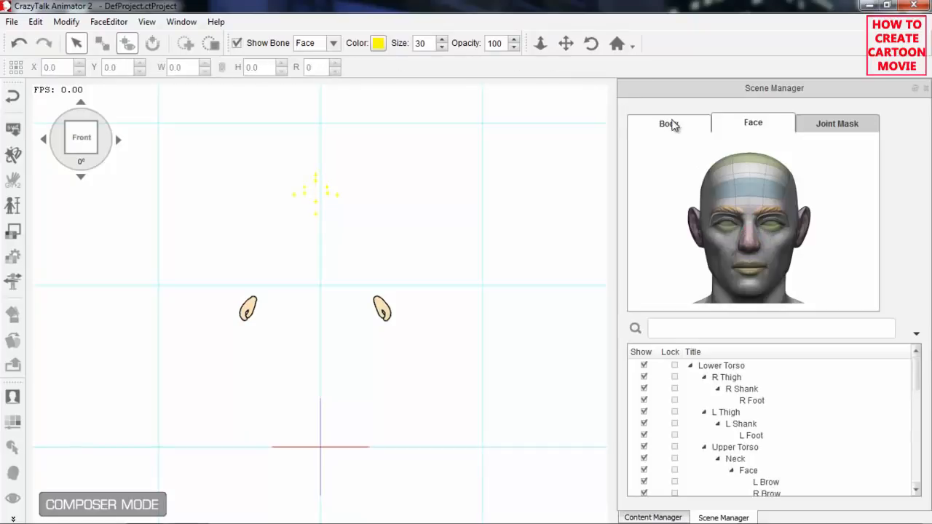
{"action": "left_click", "coordinate": [381, 306]}
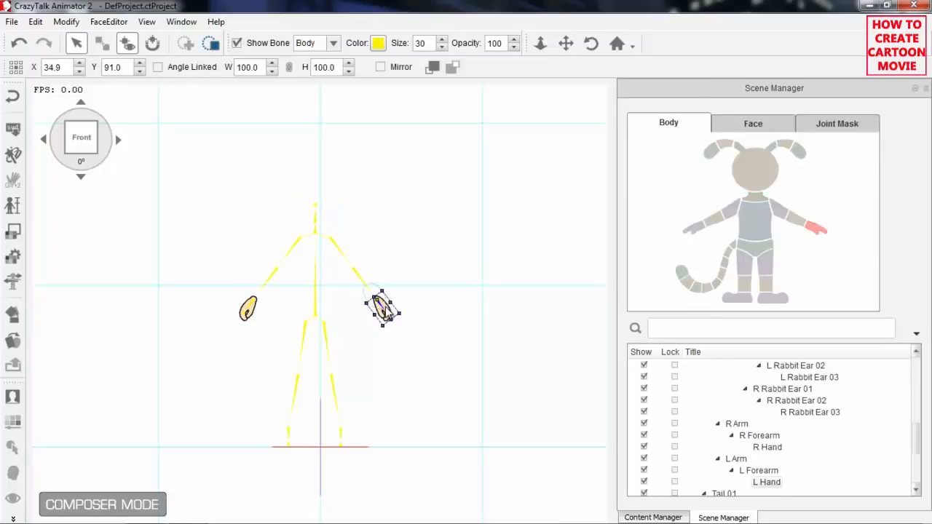
{"action": "left_click", "coordinate": [367, 312]}
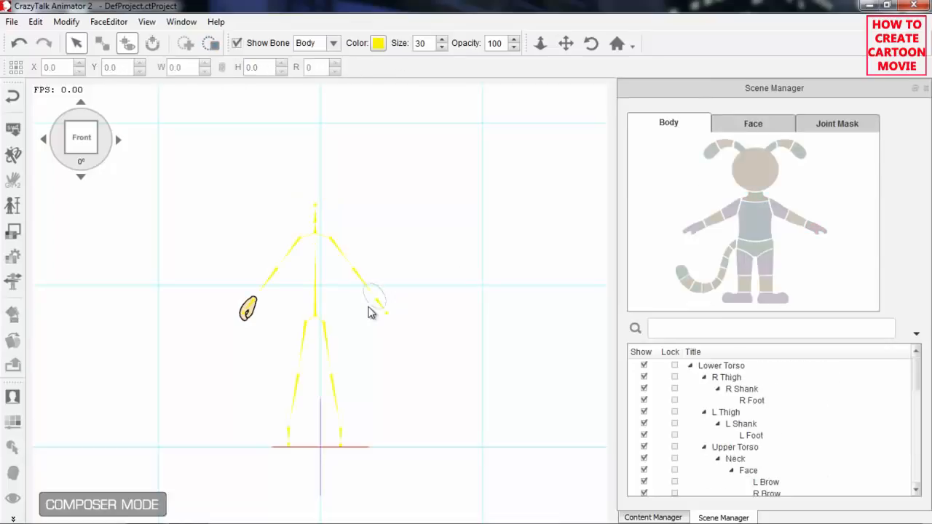
{"action": "left_click", "coordinate": [250, 312]}
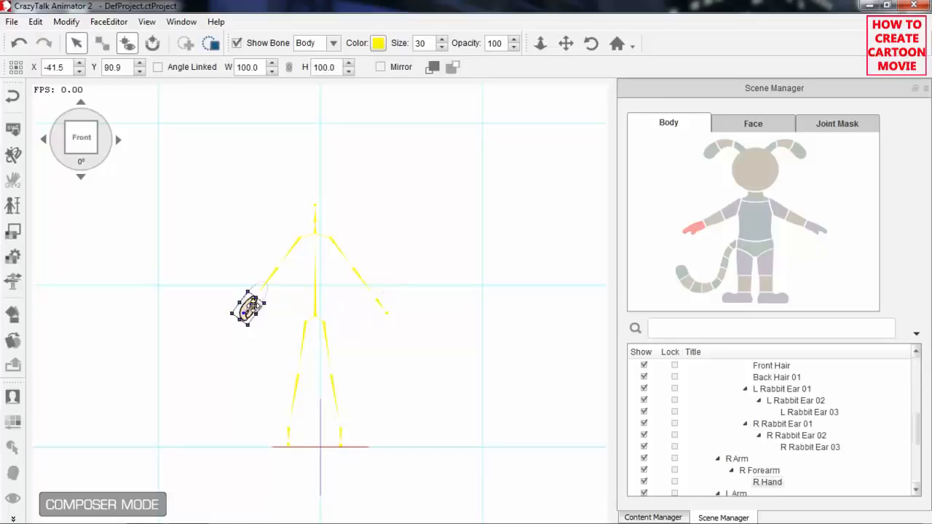
{"action": "left_click", "coordinate": [253, 308]}
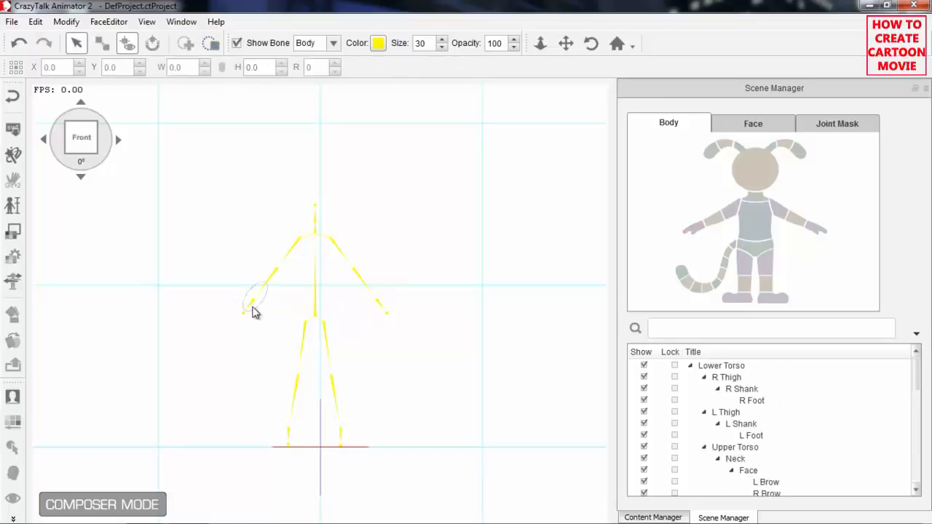
Change the bone display color to blue with red 0, green 17 and blue 255.
{"action": "left_click_drag", "start_coordinate": [437, 364], "coordinate": [464, 345]}
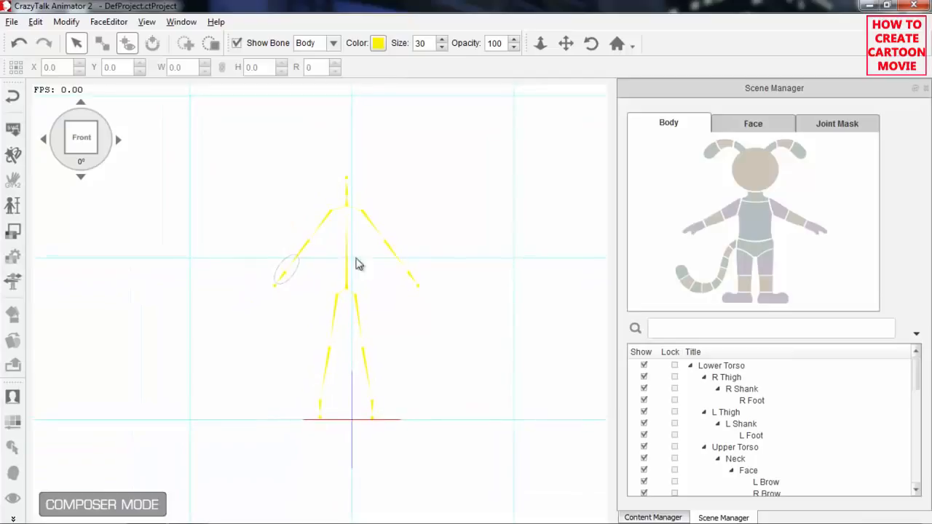
{"action": "left_click", "coordinate": [378, 46]}
{"action": "left_click_drag", "start_coordinate": [528, 214], "coordinate": [511, 156]}
{"action": "left_click", "coordinate": [547, 375]}
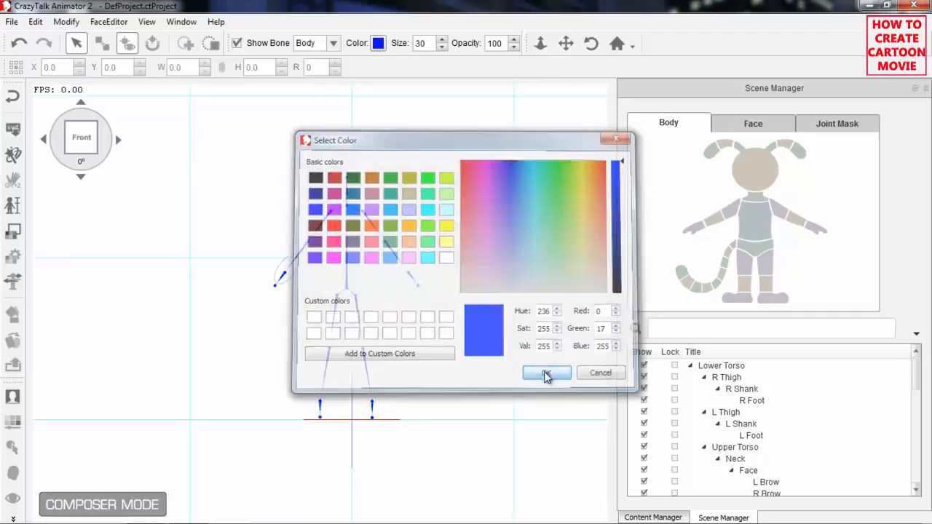
Inspect the skeleton at the 45° and 90° angles and return it to the front view.
{"action": "scroll", "coordinate": [447, 292], "scroll_direction": "up", "scroll_amount": 4}
{"action": "left_click_drag", "start_coordinate": [432, 197], "coordinate": [402, 200]}
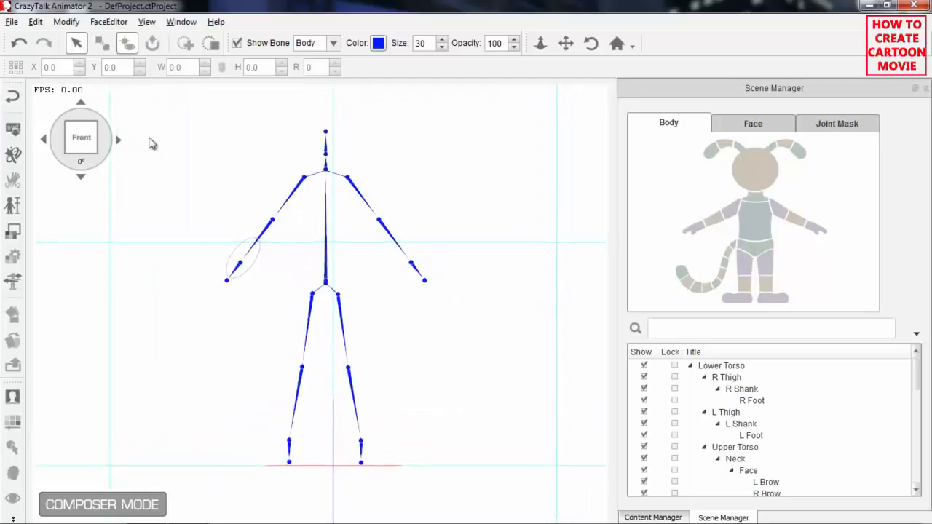
{"action": "left_click", "coordinate": [118, 139]}
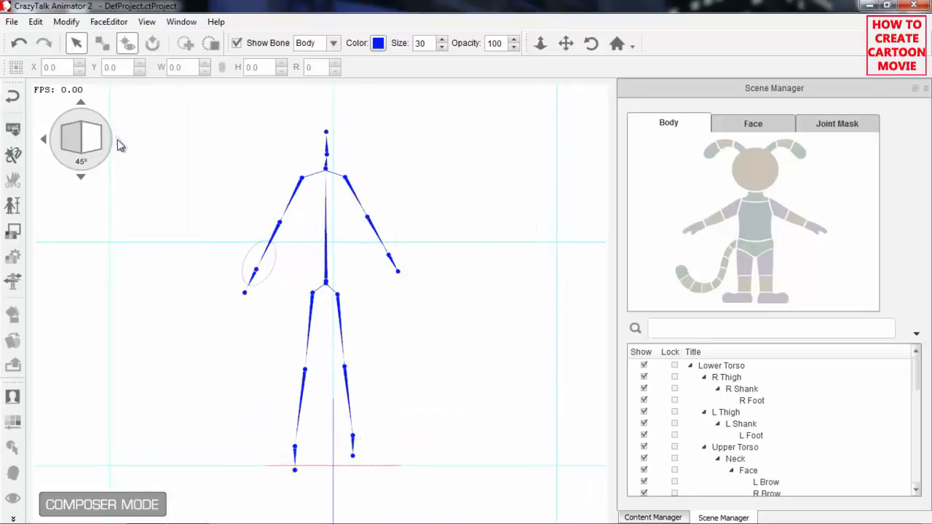
{"action": "left_click", "coordinate": [117, 139]}
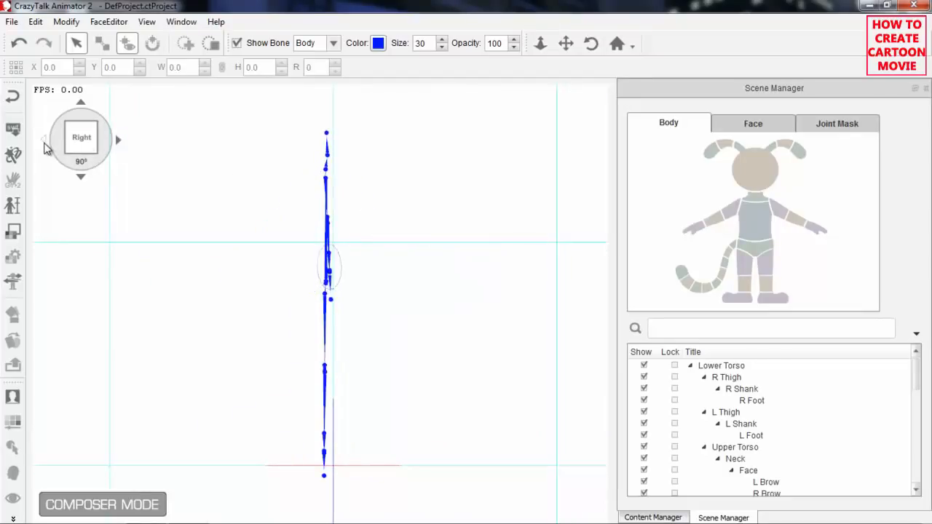
{"action": "left_click", "coordinate": [43, 140]}
{"action": "left_click", "coordinate": [44, 140]}
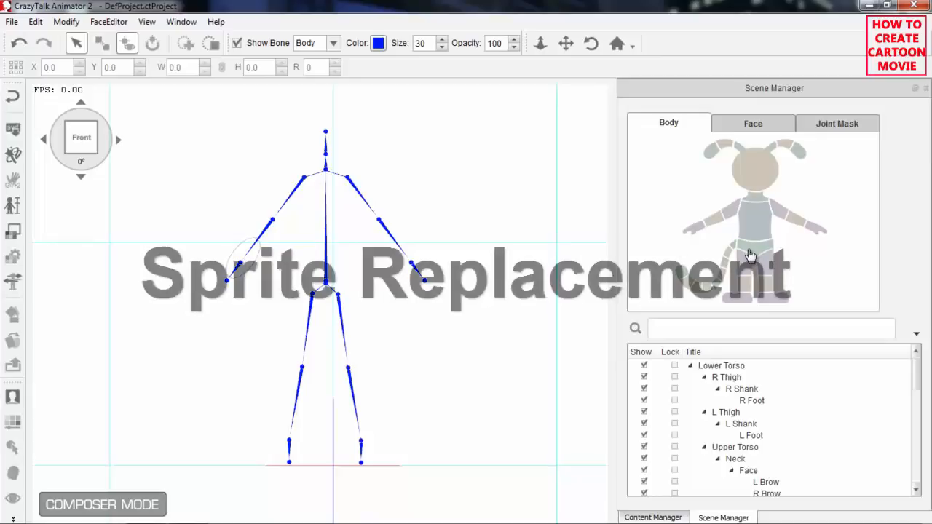
Import the Lower_0 image as the Lower Torso sprite, applying it to the current angle only.
{"action": "left_click", "coordinate": [754, 249]}
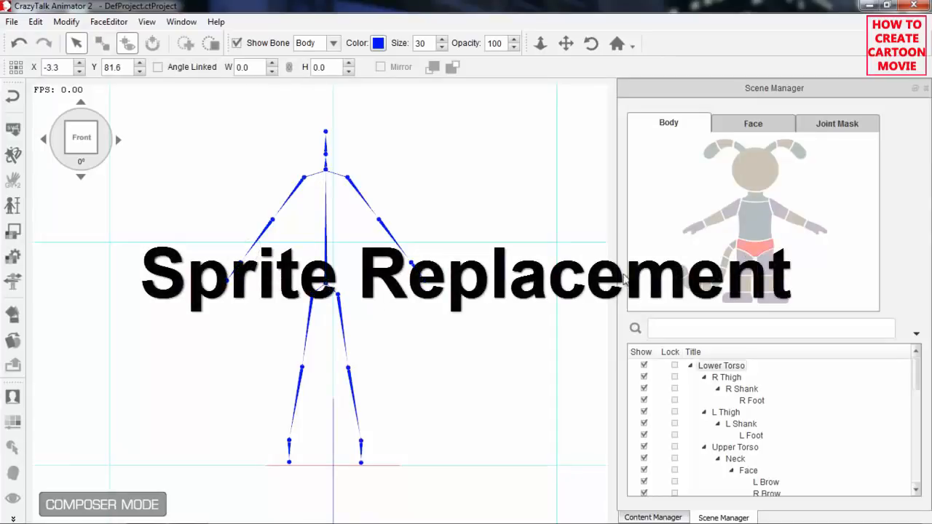
{"action": "left_click", "coordinate": [12, 340]}
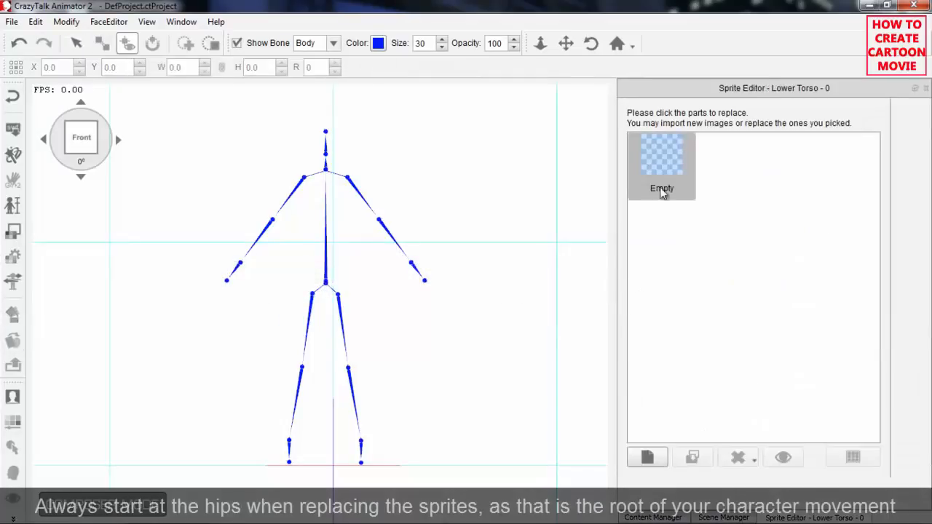
{"action": "left_click", "coordinate": [650, 458]}
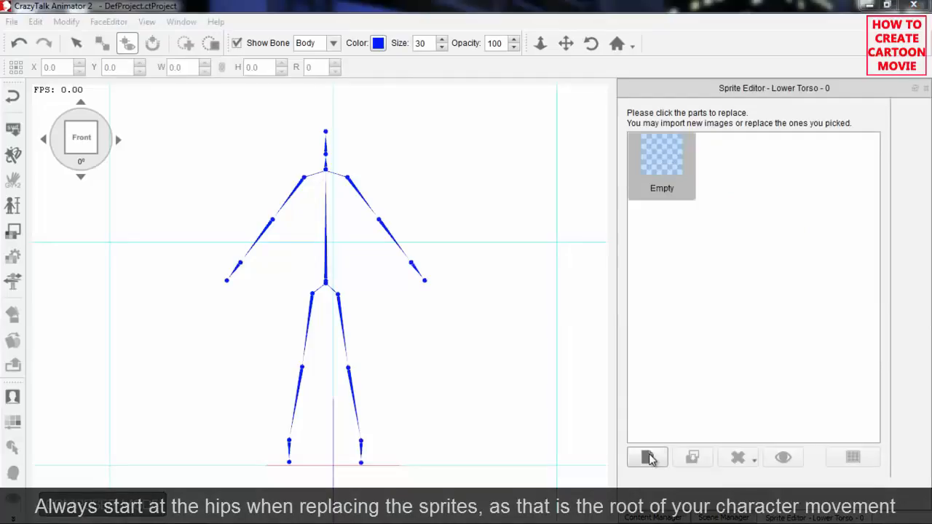
{"action": "left_click", "coordinate": [358, 249]}
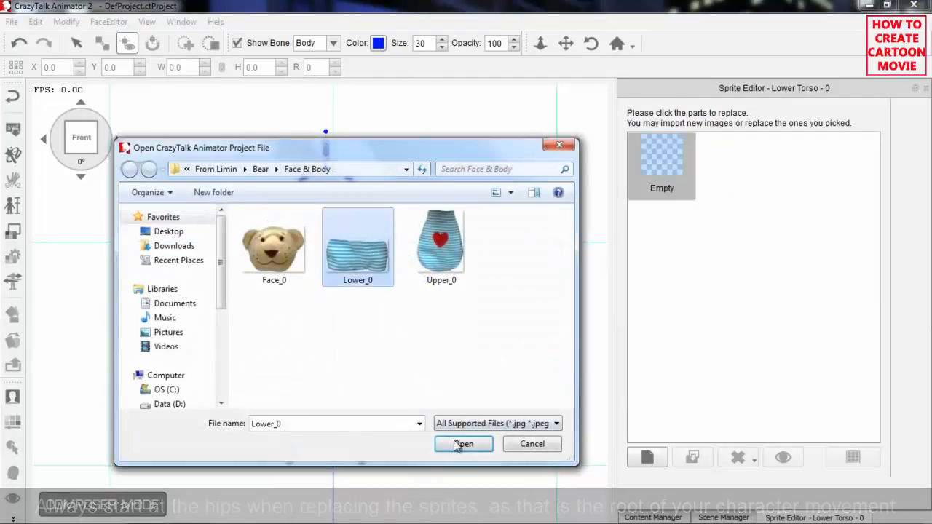
{"action": "left_click", "coordinate": [463, 443]}
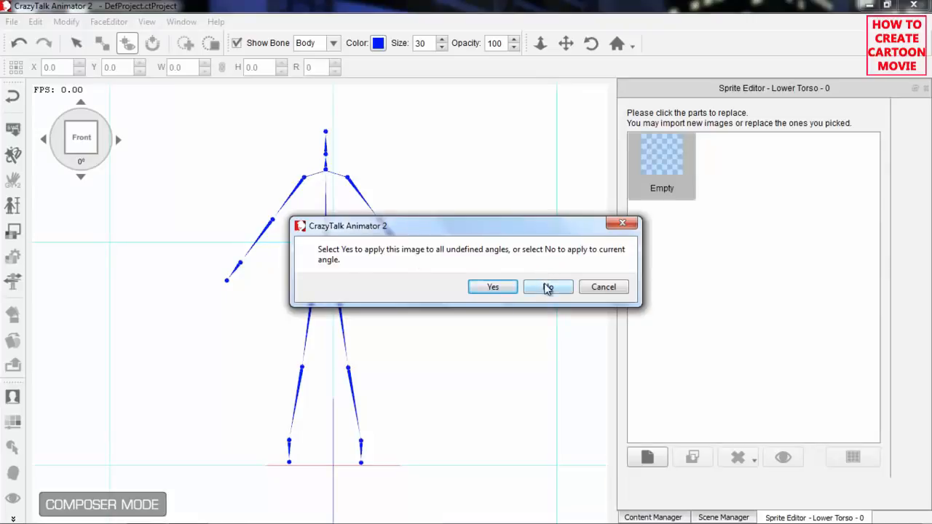
{"action": "left_click", "coordinate": [548, 287]}
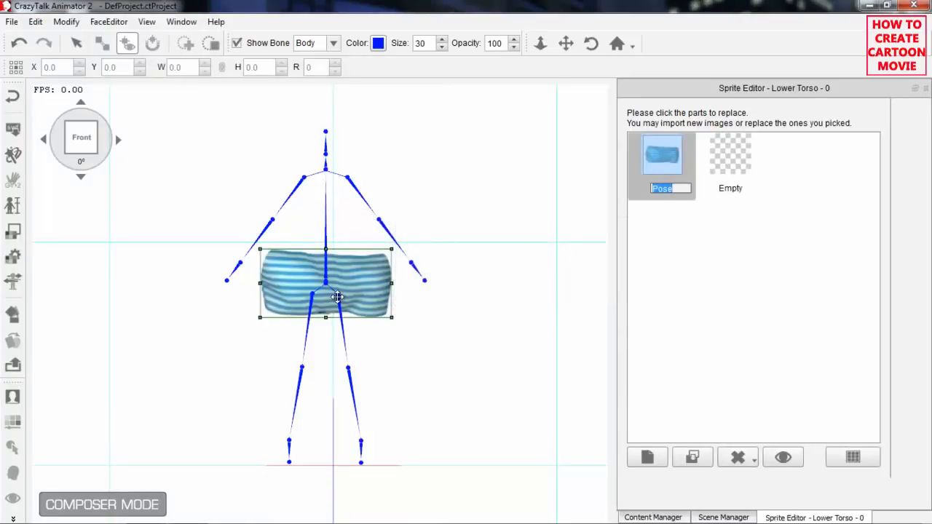
Import the Upper_0 image as the Upper Torso sprite, applying it to the current angle only.
{"action": "left_click_drag", "start_coordinate": [444, 383], "coordinate": [402, 236]}
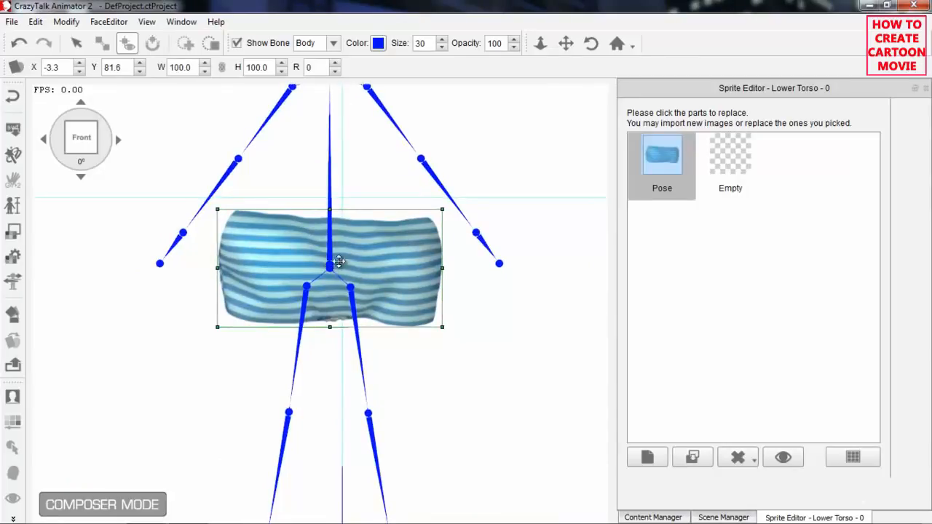
{"action": "left_click_drag", "start_coordinate": [537, 308], "coordinate": [523, 402]}
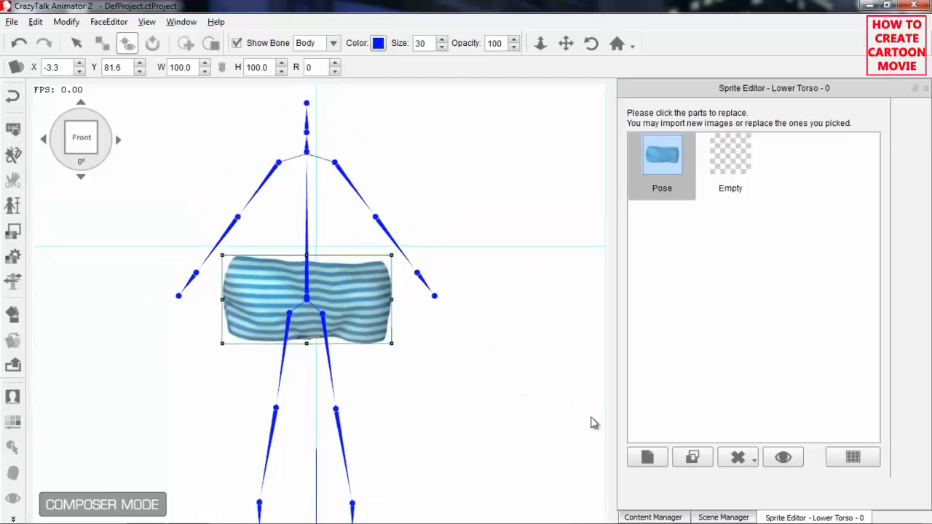
{"action": "left_click", "coordinate": [724, 517]}
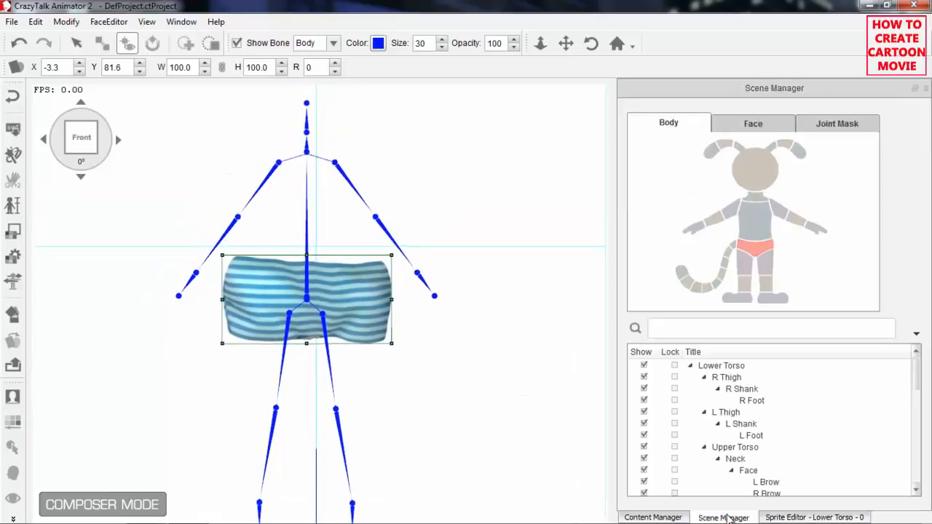
{"action": "left_click", "coordinate": [750, 231]}
{"action": "left_click", "coordinate": [821, 517]}
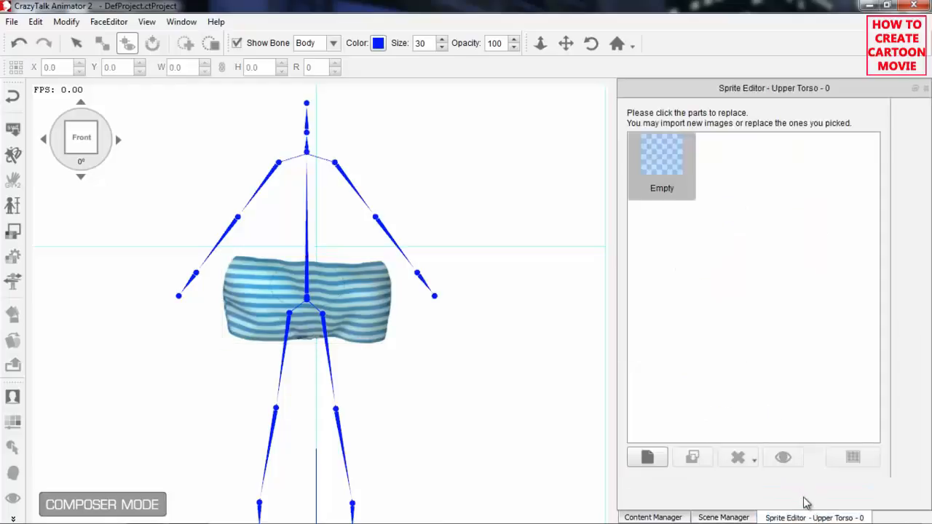
{"action": "left_click", "coordinate": [648, 457]}
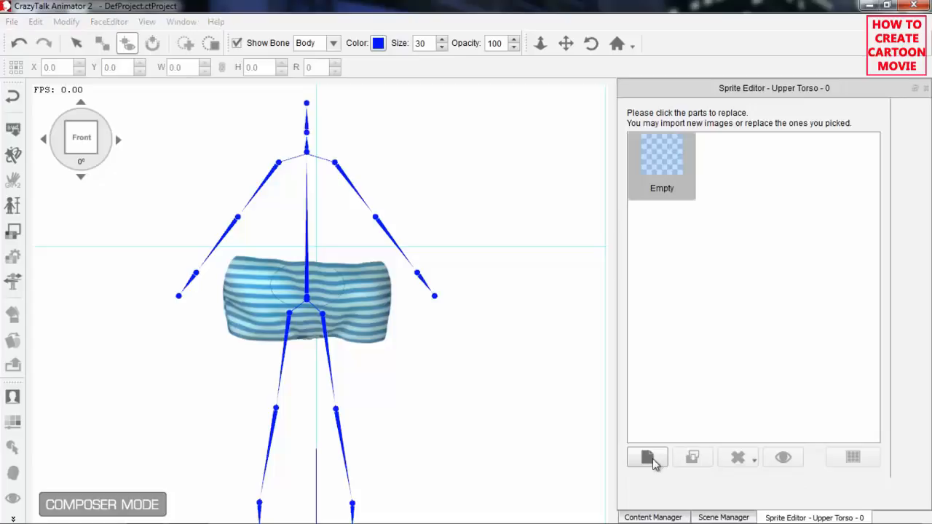
{"action": "left_click", "coordinate": [454, 265]}
{"action": "left_click", "coordinate": [474, 443]}
{"action": "left_click", "coordinate": [539, 286]}
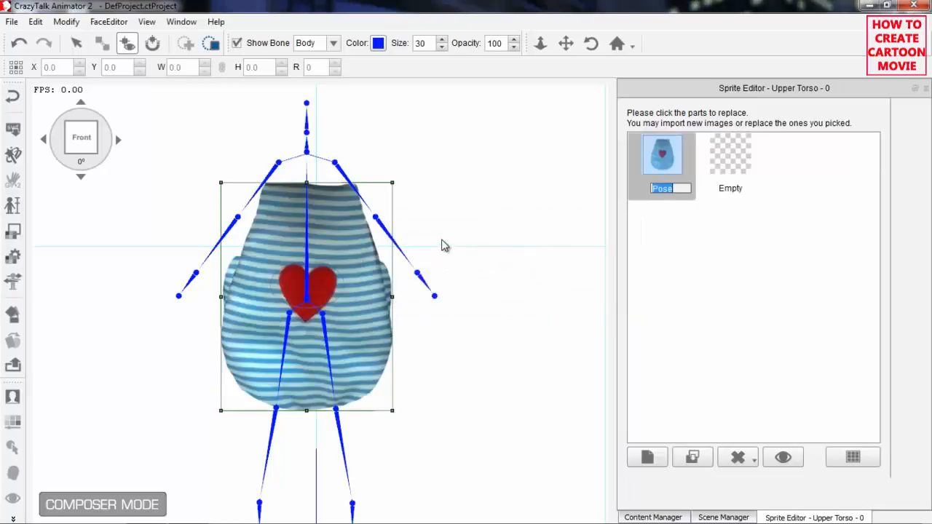
Move the Upper Torso sprite up and center it on the spine at about X -2.8, Y 108.4.
{"action": "left_click_drag", "start_coordinate": [442, 209], "coordinate": [452, 263]}
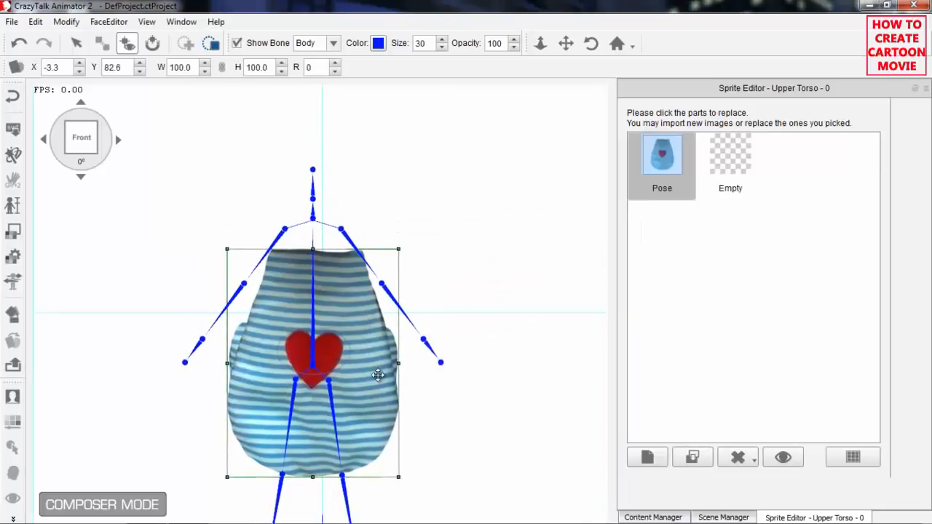
{"action": "left_click_drag", "start_coordinate": [371, 430], "coordinate": [374, 358]}
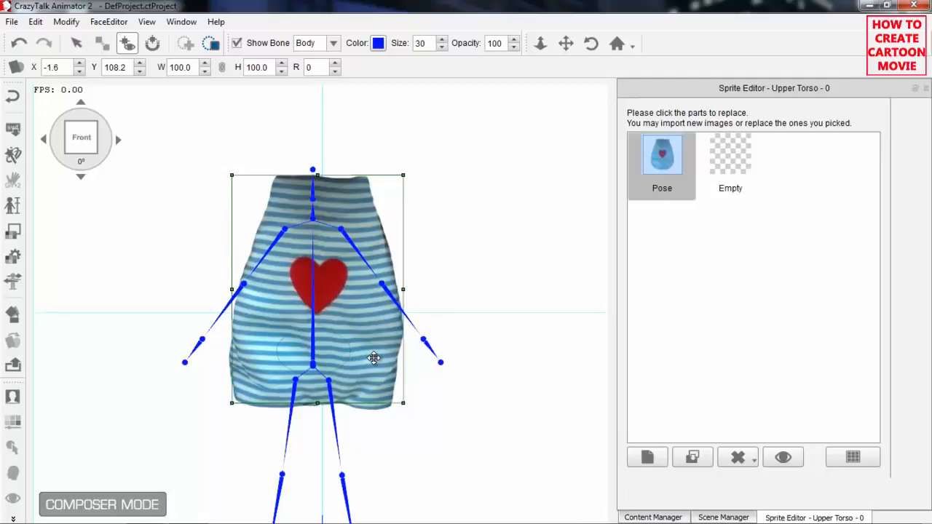
{"action": "left_click_drag", "start_coordinate": [375, 358], "coordinate": [374, 357]}
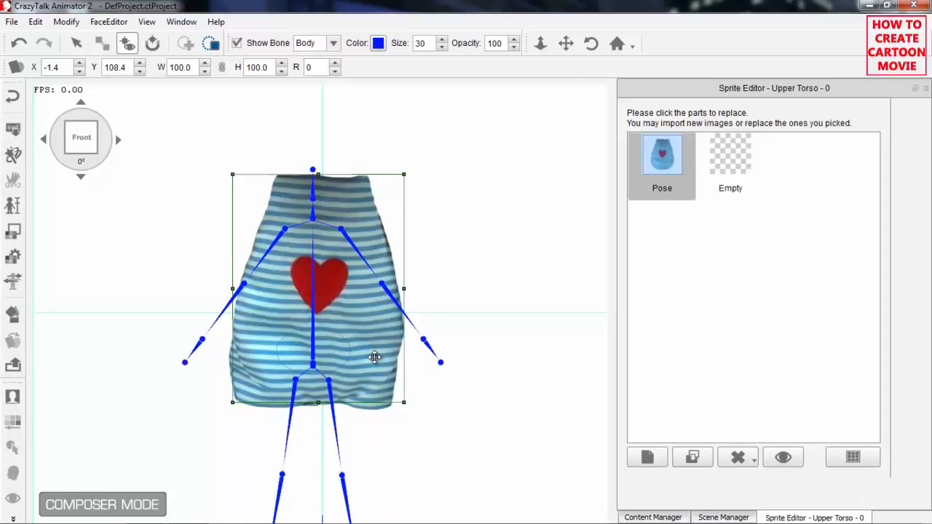
{"action": "left_click_drag", "start_coordinate": [374, 356], "coordinate": [370, 356]}
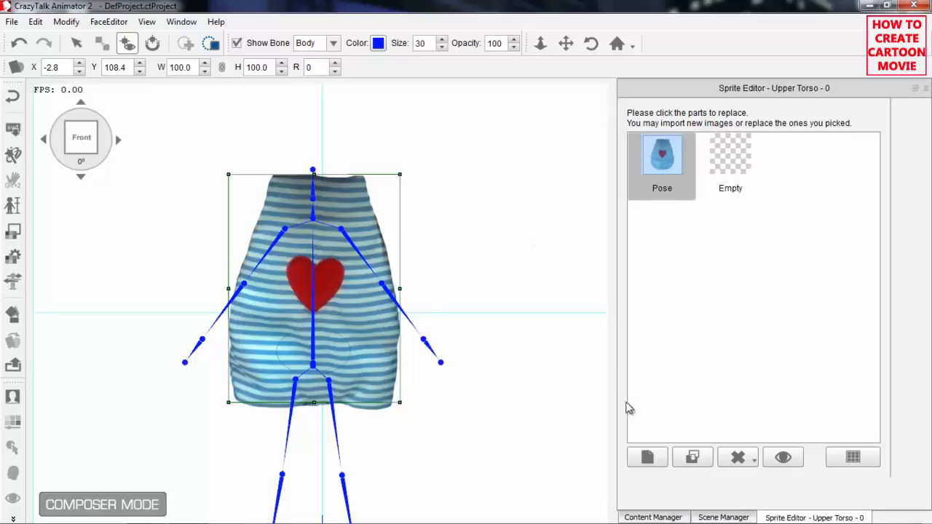
Import the Arm_r image from the Hands & Legs folder as the R Arm sprite, applying it to the current angle only.
{"action": "left_click", "coordinate": [724, 517]}
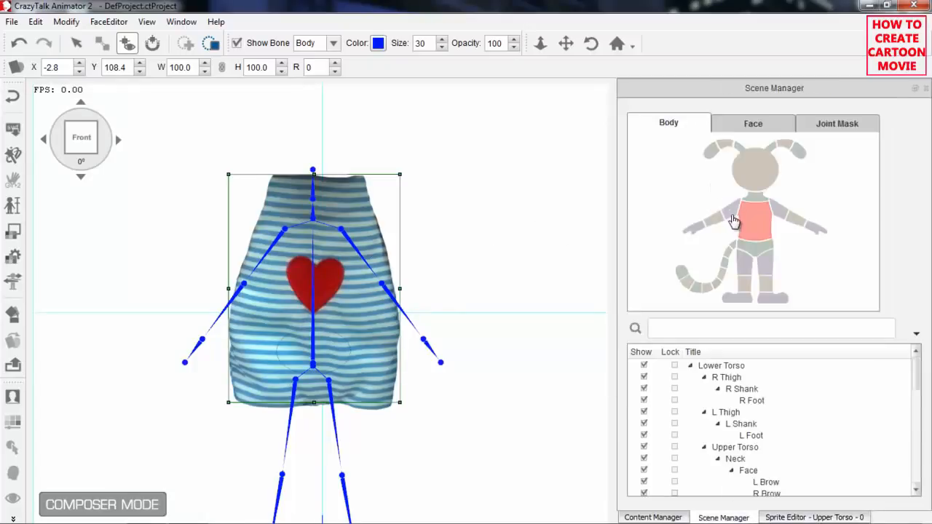
{"action": "left_click", "coordinate": [733, 213]}
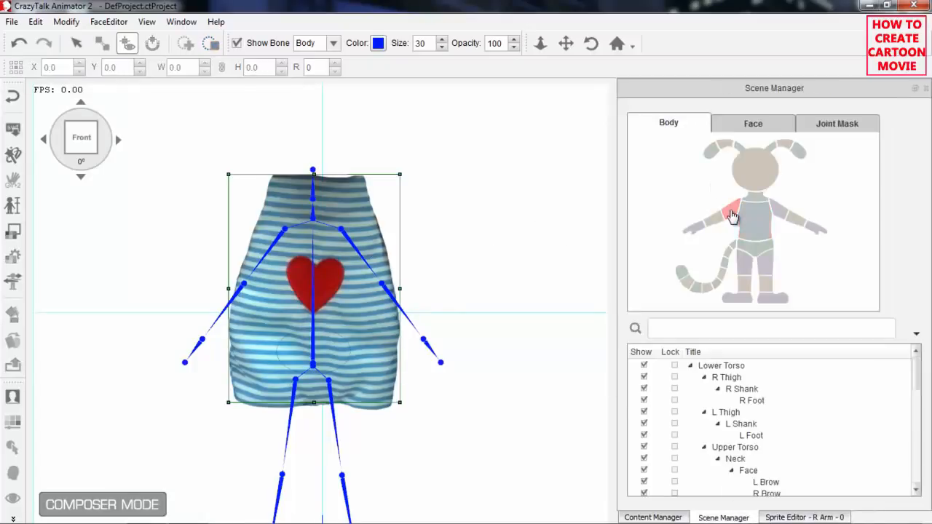
{"action": "left_click", "coordinate": [806, 517]}
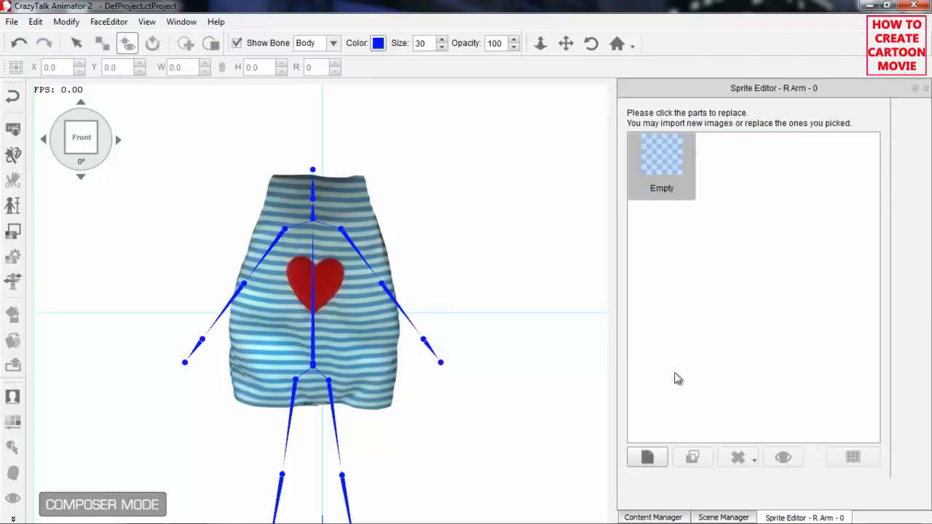
{"action": "left_click", "coordinate": [665, 453]}
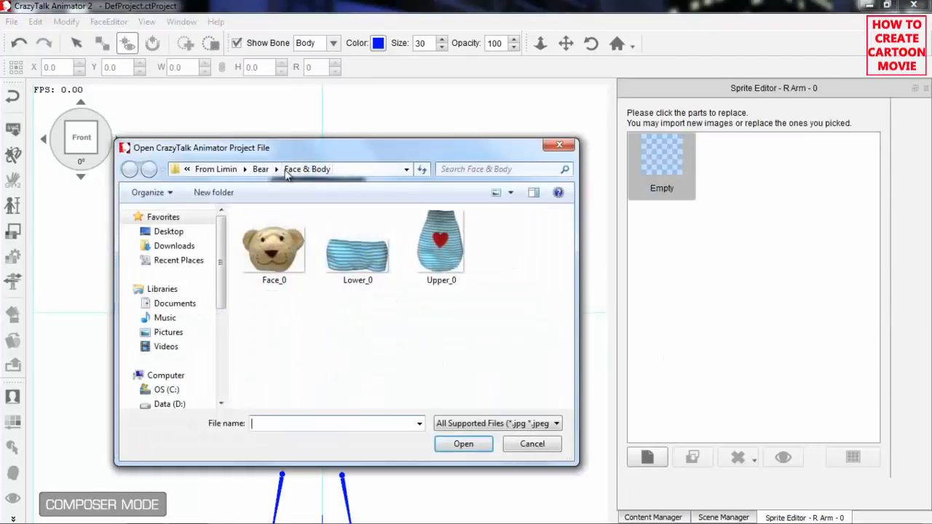
{"action": "left_click", "coordinate": [261, 170]}
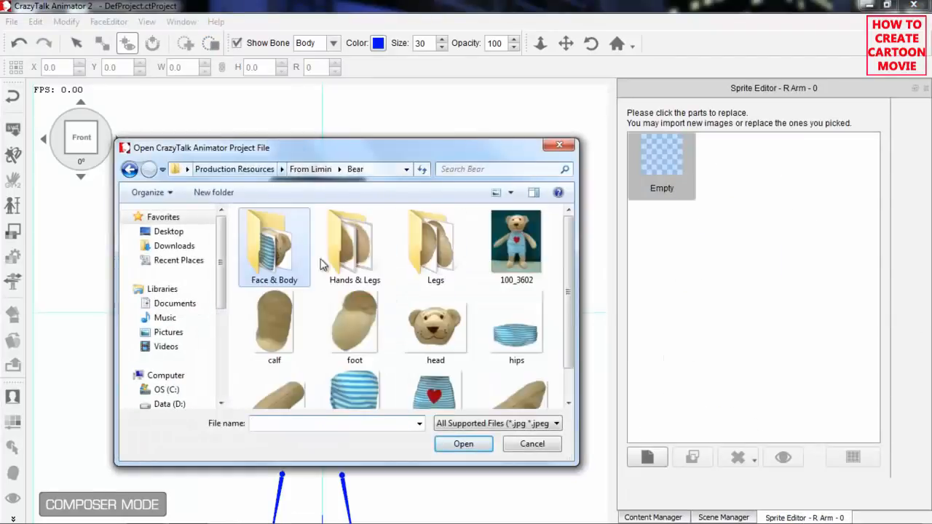
{"action": "double_click", "coordinate": [365, 250]}
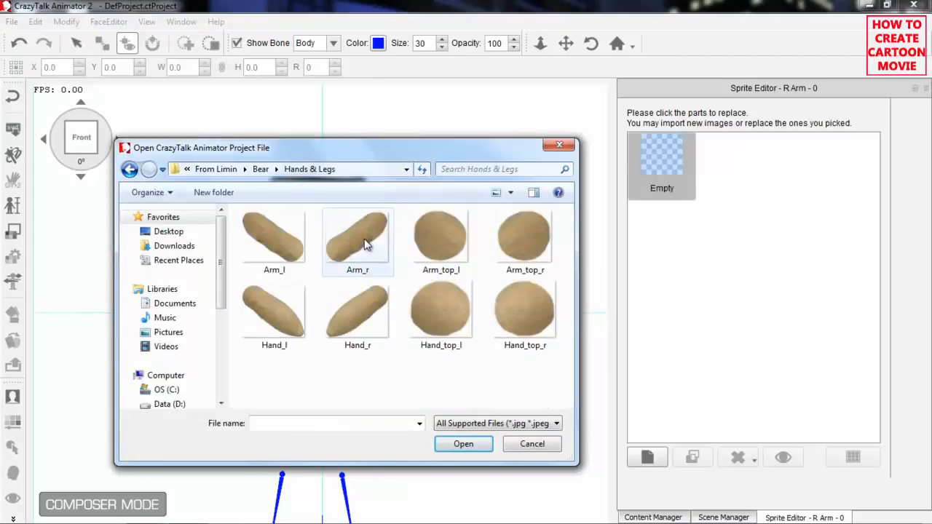
{"action": "left_click", "coordinate": [366, 245]}
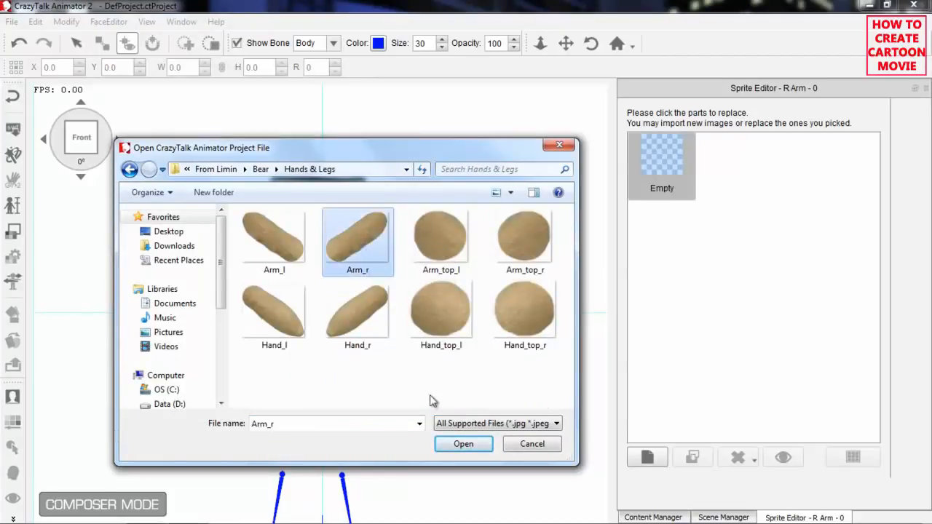
{"action": "left_click", "coordinate": [462, 444]}
{"action": "left_click", "coordinate": [546, 287]}
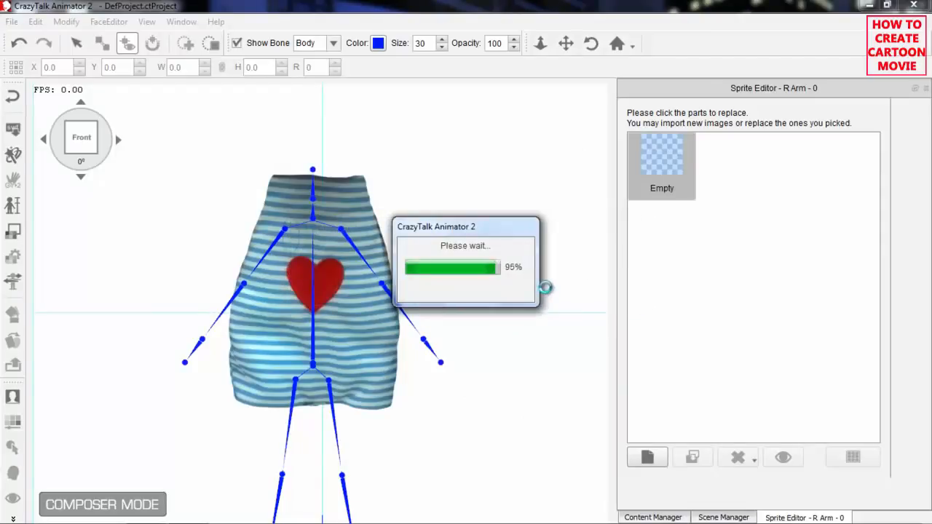
Import the Hand_r image as the R Forearm sprite, applying it to the current angle only.
{"action": "left_click", "coordinate": [721, 517]}
{"action": "left_click", "coordinate": [721, 225]}
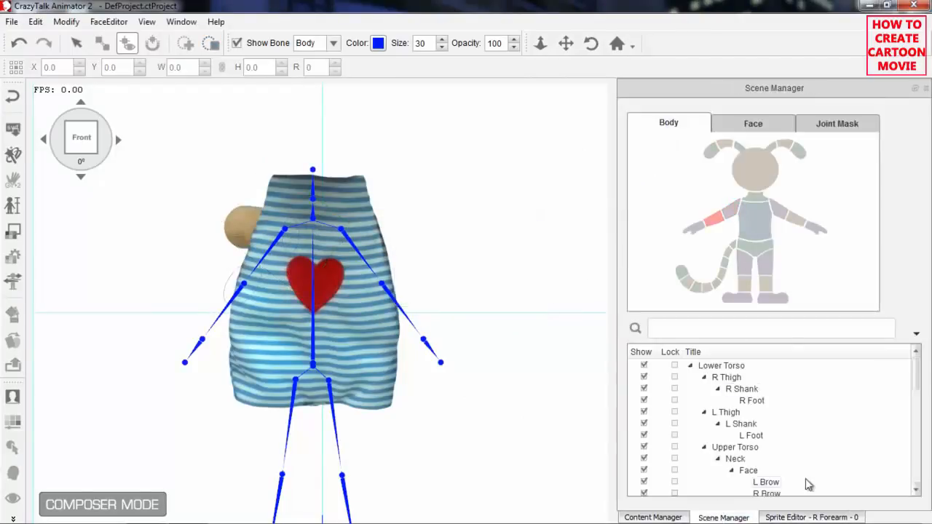
{"action": "left_click", "coordinate": [814, 517]}
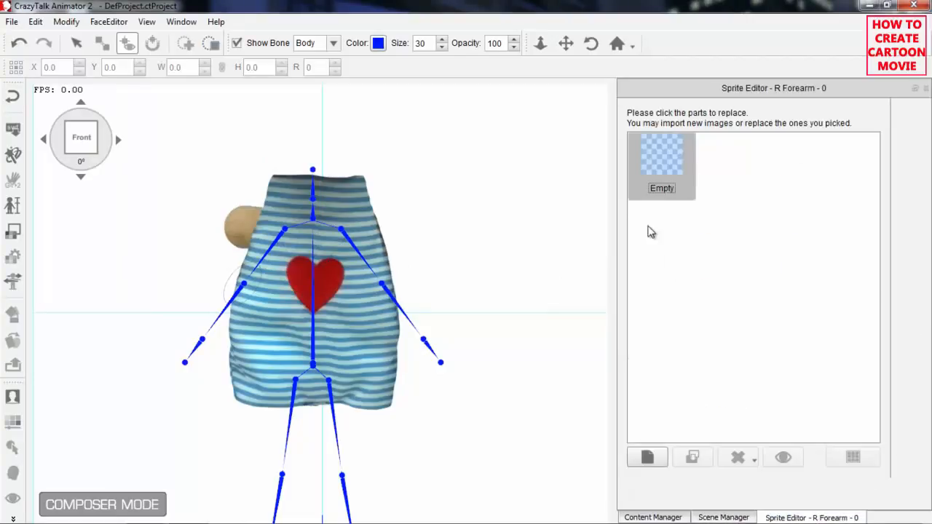
{"action": "left_click", "coordinate": [653, 458]}
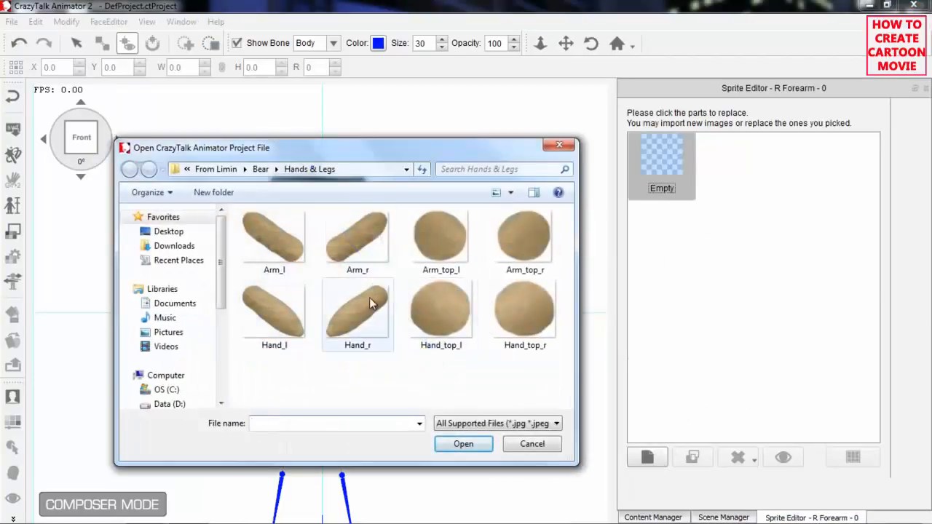
{"action": "left_click", "coordinate": [354, 308]}
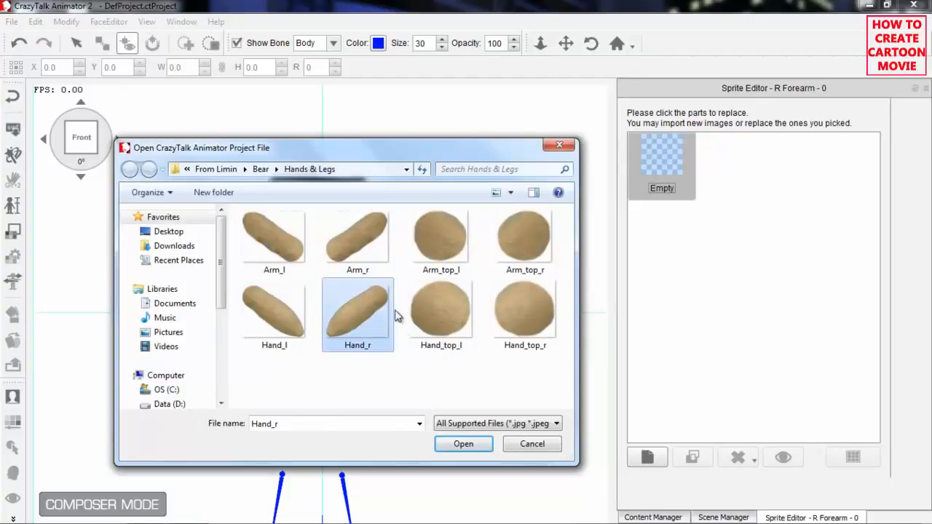
{"action": "left_click", "coordinate": [455, 443]}
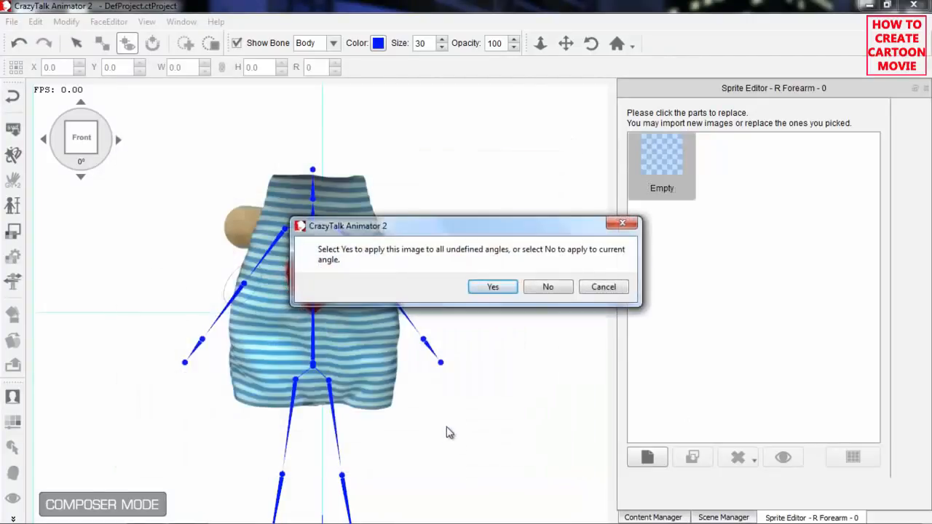
{"action": "left_click", "coordinate": [547, 290]}
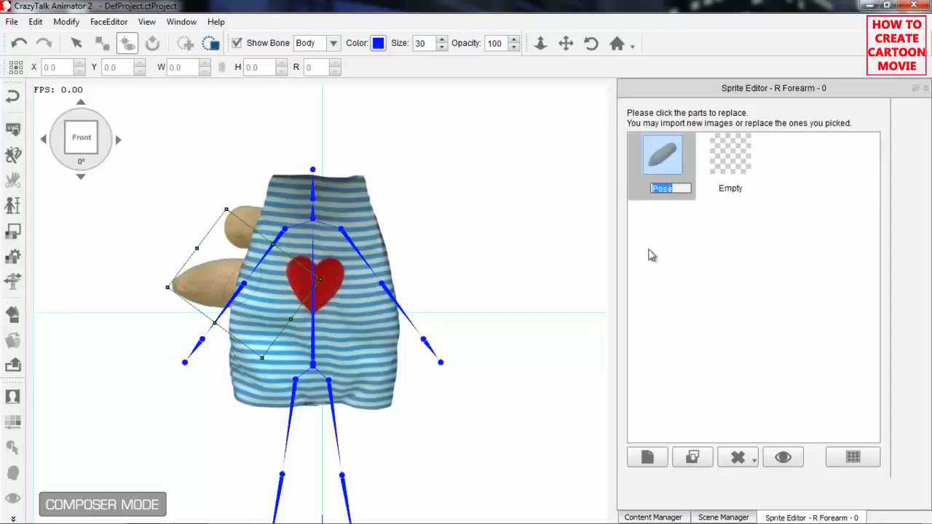
Return to the scene-level pose view and move the R Arm out beside the torso to about X -52.4, Y 129.8.
{"action": "left_click", "coordinate": [916, 88]}
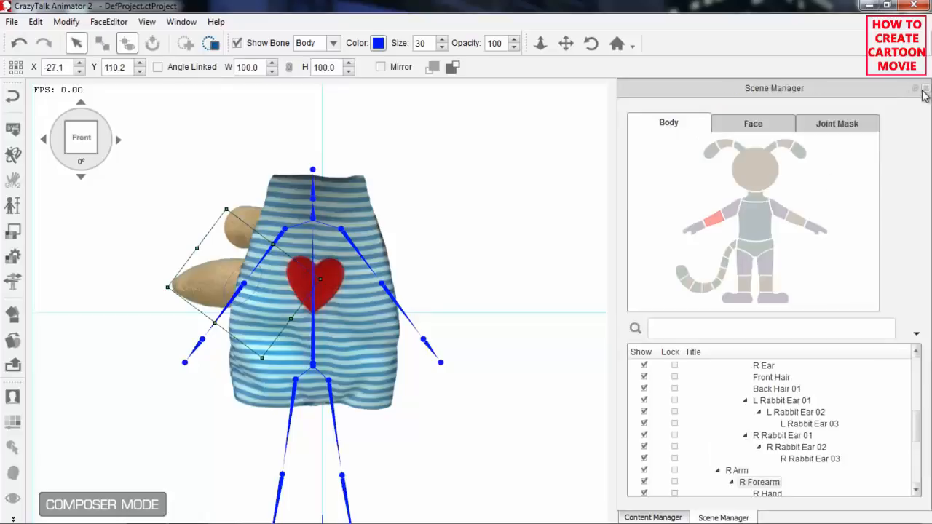
{"action": "left_click", "coordinate": [249, 217]}
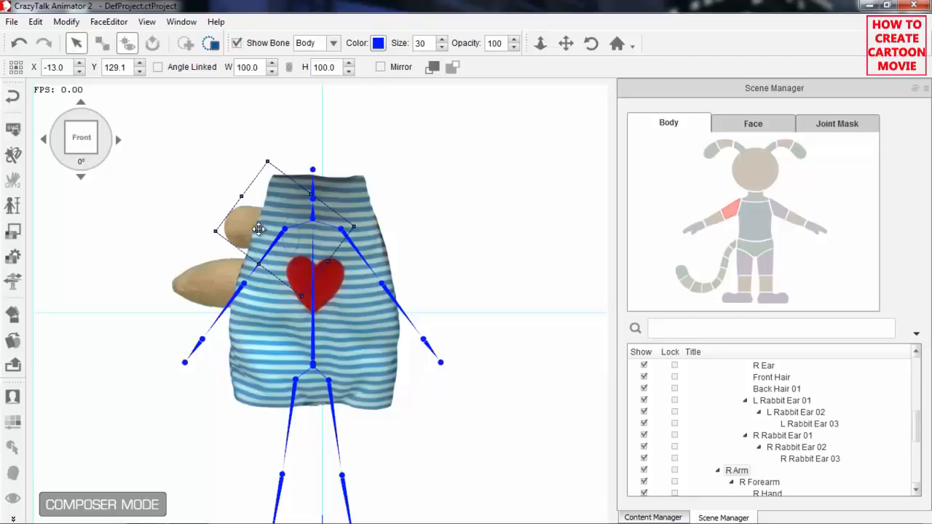
{"action": "left_click_drag", "start_coordinate": [295, 235], "coordinate": [187, 234]}
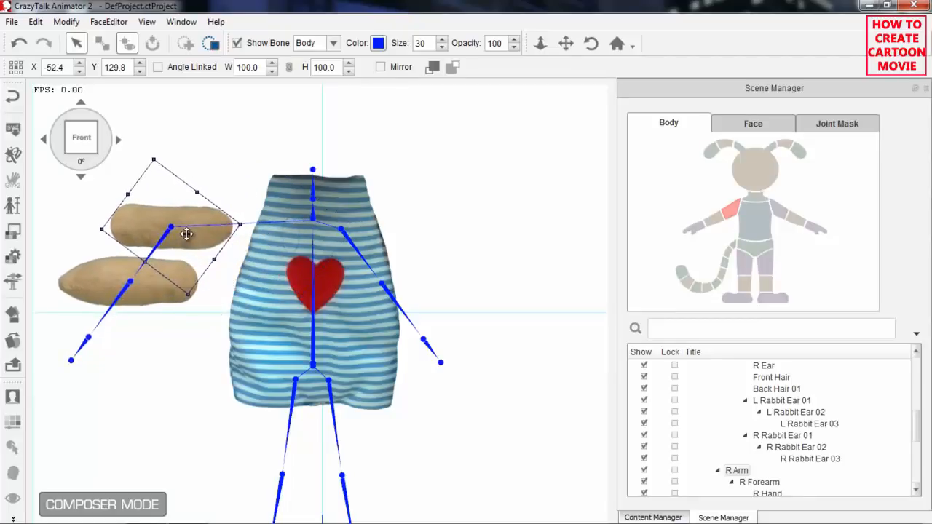
Rotate the R Arm and R Forearm sprites to 129° and align them along the arm bones, placing the R Arm sprite at about X -61.1, Y 118.6.
{"action": "left_click_drag", "start_coordinate": [232, 289], "coordinate": [308, 293]}
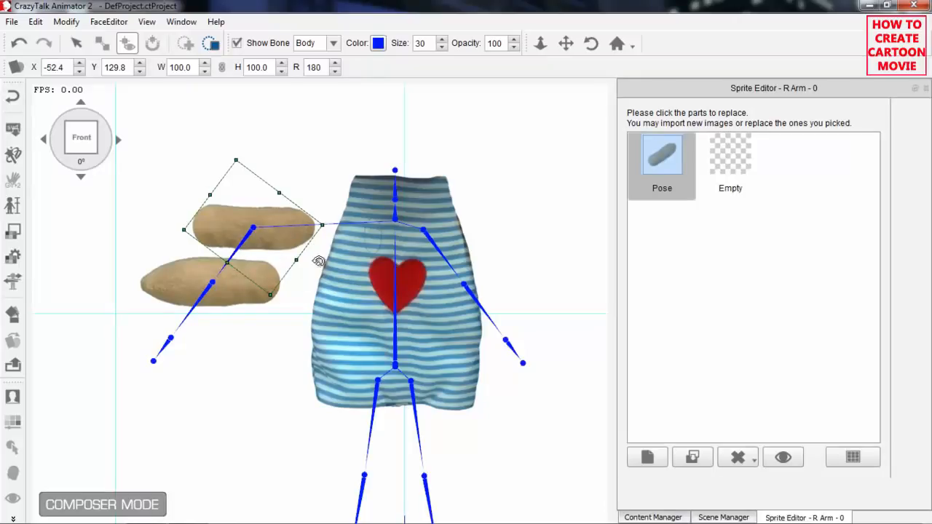
{"action": "left_click_drag", "start_coordinate": [298, 289], "coordinate": [212, 298]}
{"action": "left_click", "coordinate": [243, 286]}
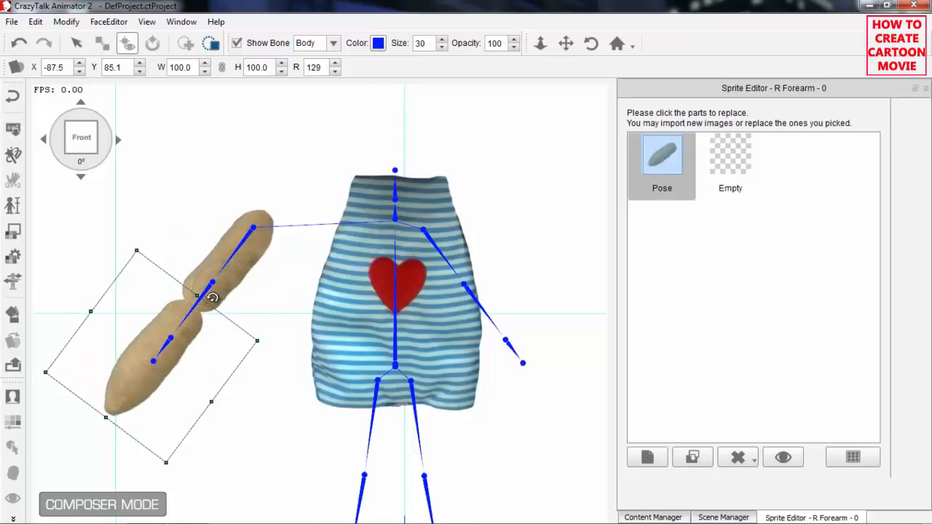
{"action": "left_click", "coordinate": [259, 234]}
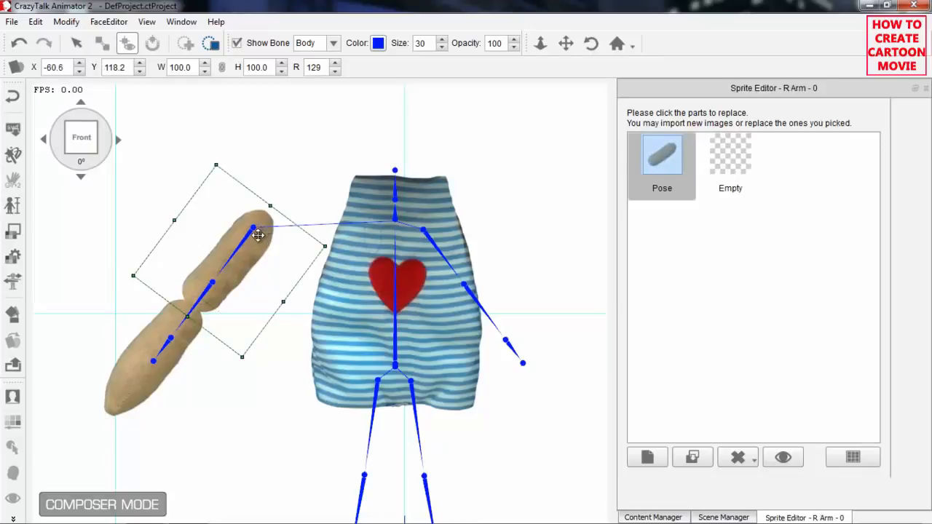
{"action": "left_click_drag", "start_coordinate": [262, 252], "coordinate": [252, 247]}
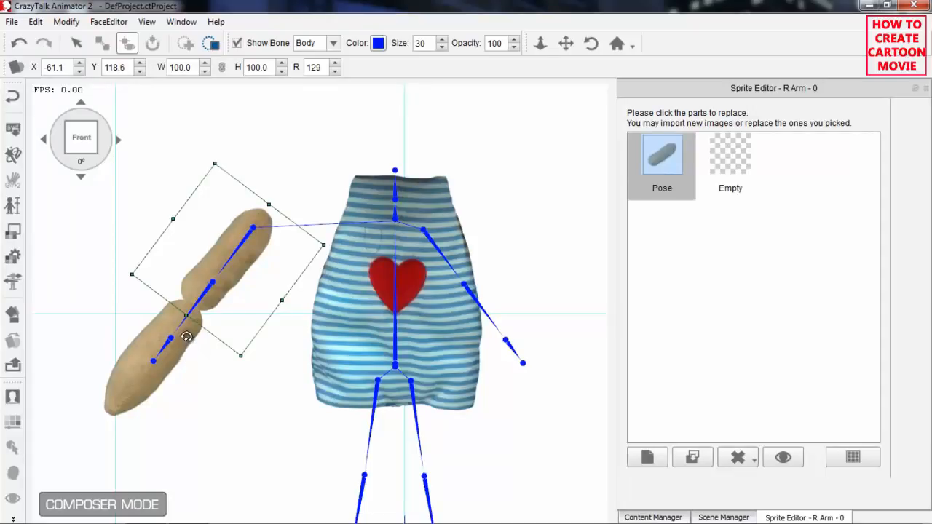
Move the R Forearm with its bone joint down the arm to about X -70.0, Y 107.8.
{"action": "left_click", "coordinate": [179, 336]}
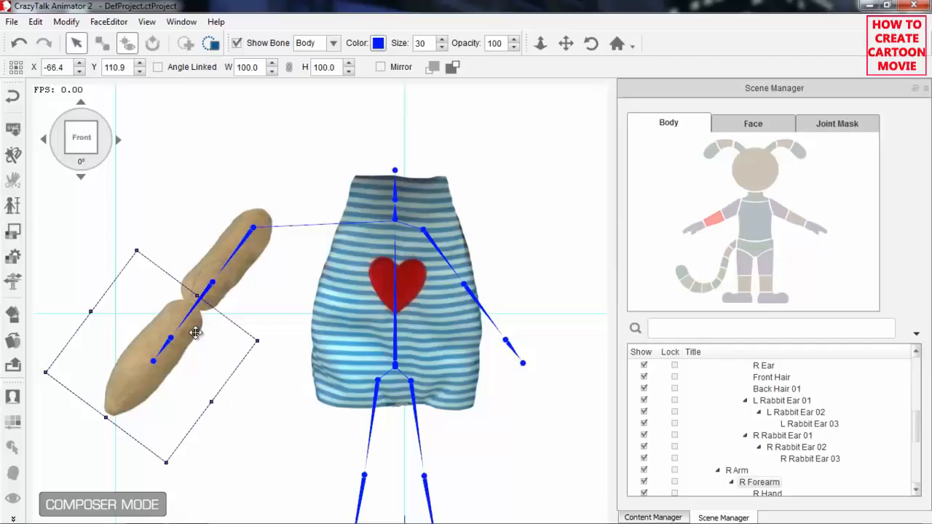
{"action": "mouse_move", "coordinate": [192, 333]}
{"action": "left_mouse_down"}
{"action": "mouse_move", "coordinate": [205, 313]}
{"action": "mouse_move", "coordinate": [180, 346]}
{"action": "left_mouse_up"}
{"action": "left_click_drag", "start_coordinate": [179, 346], "coordinate": [176, 346]}
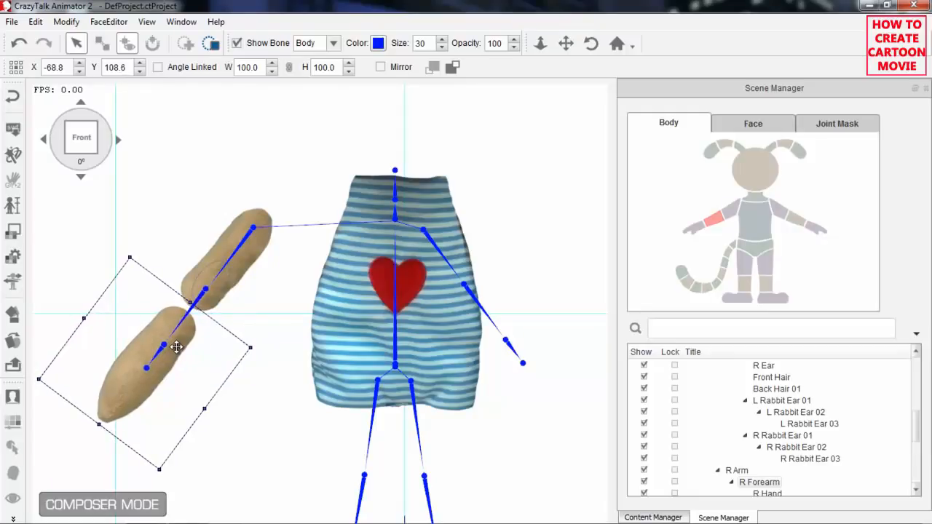
{"action": "left_click_drag", "start_coordinate": [188, 329], "coordinate": [185, 342]}
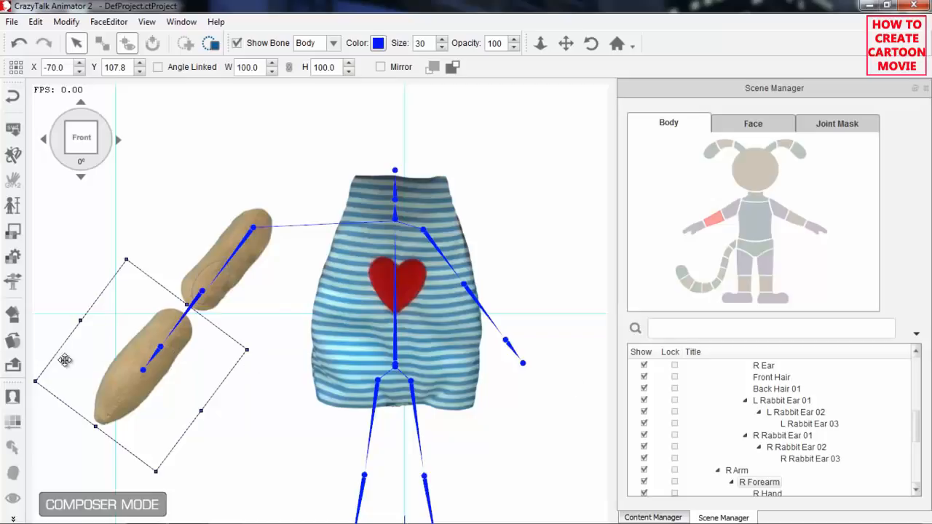
Shift only the R Forearm sprite up to about X -80.2, Y 96.0 so it overlaps the upper arm, and leave sprite editing.
{"action": "left_click", "coordinate": [13, 340]}
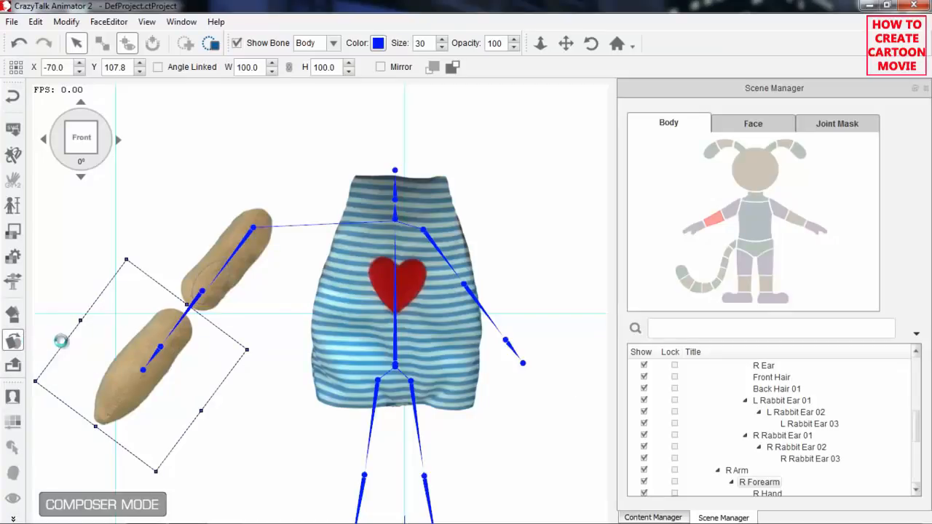
{"action": "left_click", "coordinate": [204, 327]}
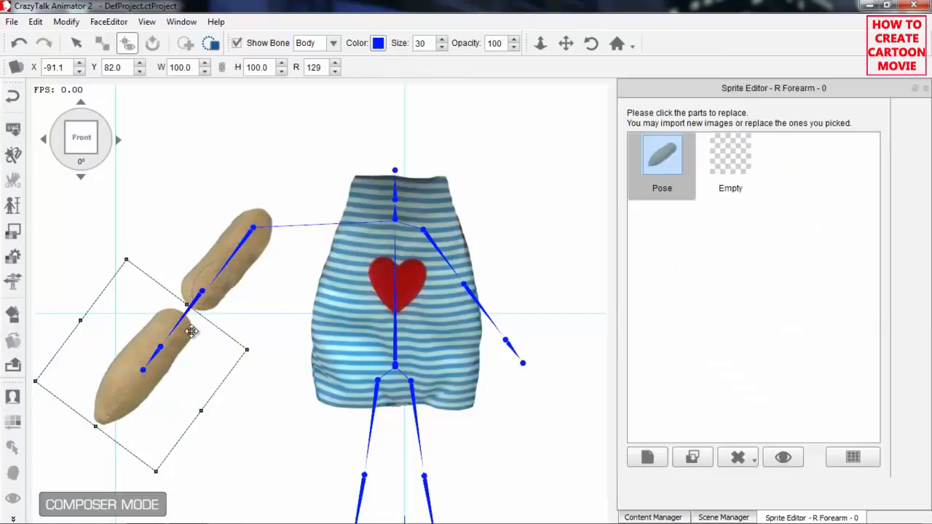
{"action": "left_click_drag", "start_coordinate": [173, 347], "coordinate": [205, 307]}
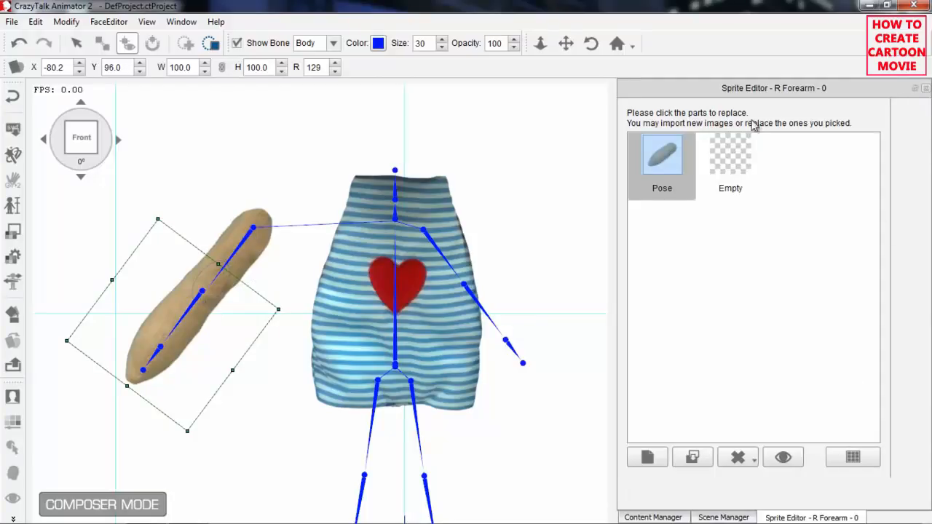
{"action": "left_click", "coordinate": [253, 313]}
{"action": "left_click_drag", "start_coordinate": [279, 344], "coordinate": [313, 361]}
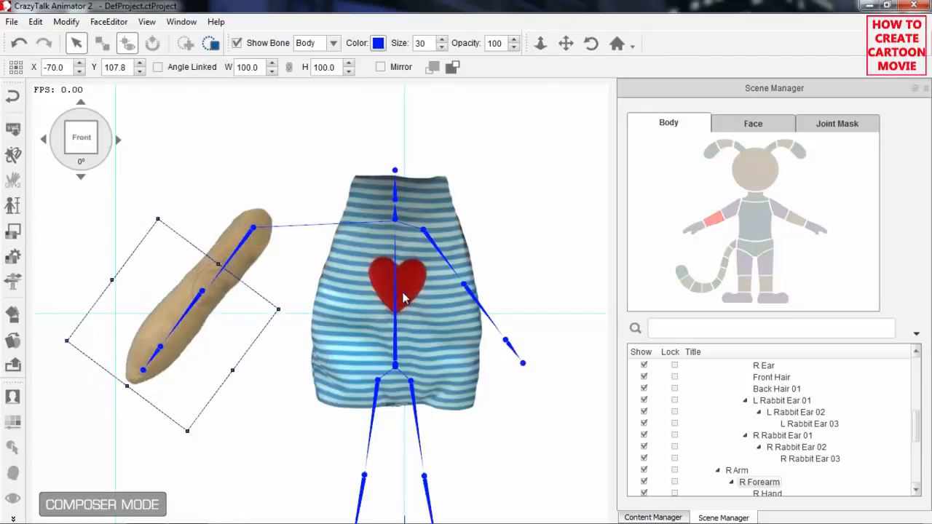
{"action": "left_click", "coordinate": [430, 241]}
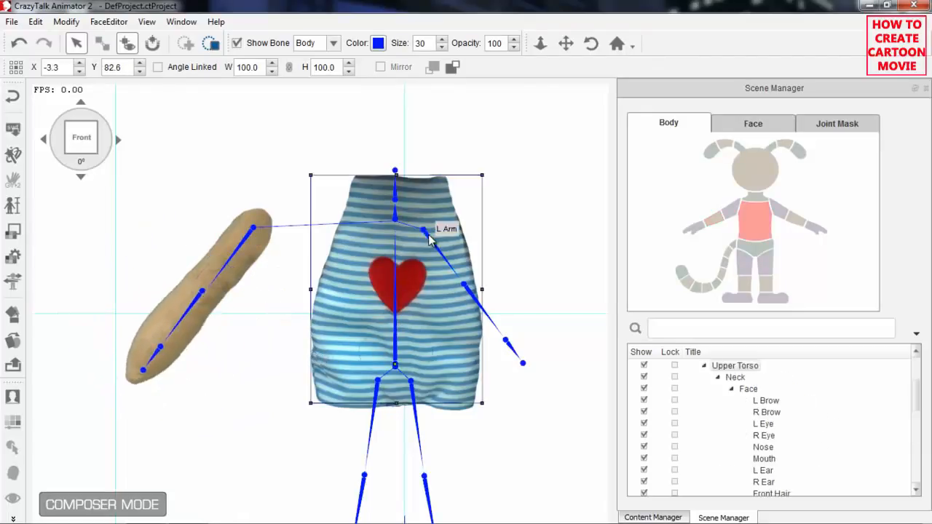
{"action": "left_click_drag", "start_coordinate": [445, 258], "coordinate": [455, 261]}
{"action": "key", "text": "ctrl+z"}
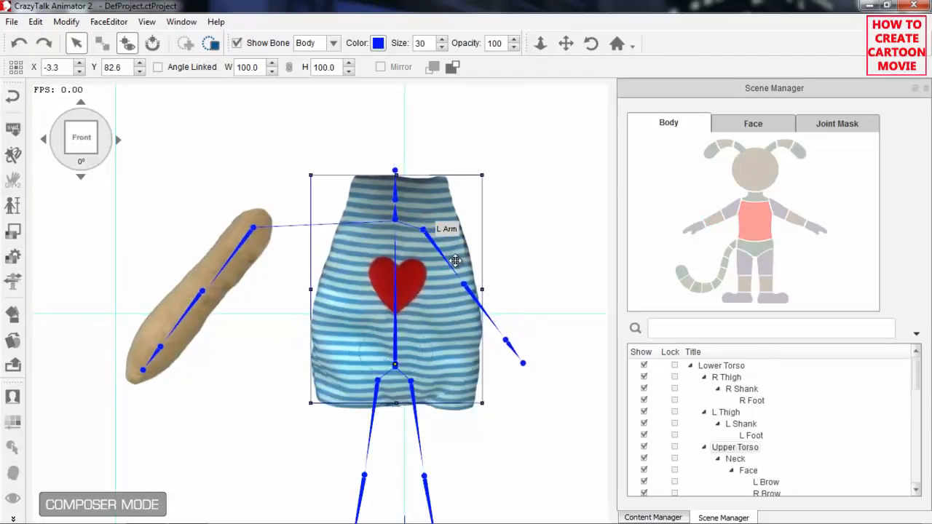
Import the Arm_l image as the L Arm sprite, applying it to the current angle only, and return to the body part map.
{"action": "left_click", "coordinate": [781, 213]}
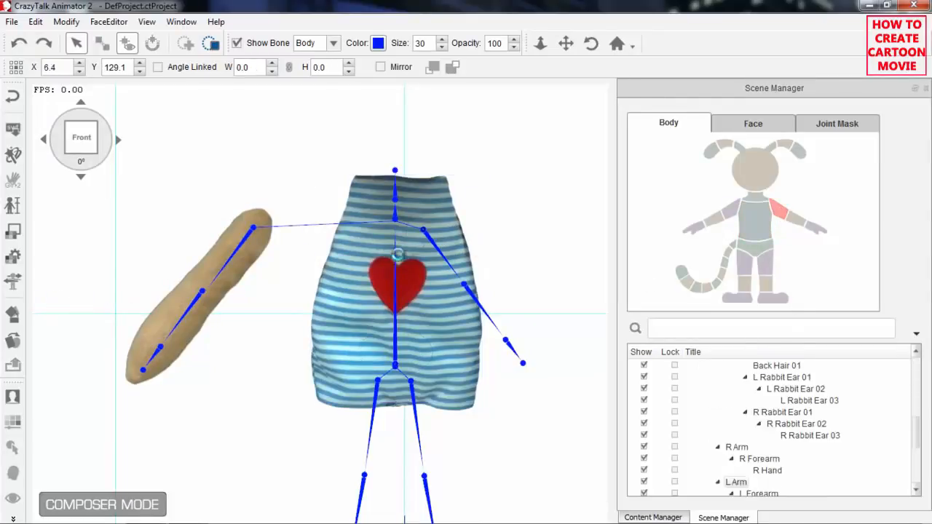
{"action": "left_click", "coordinate": [648, 457]}
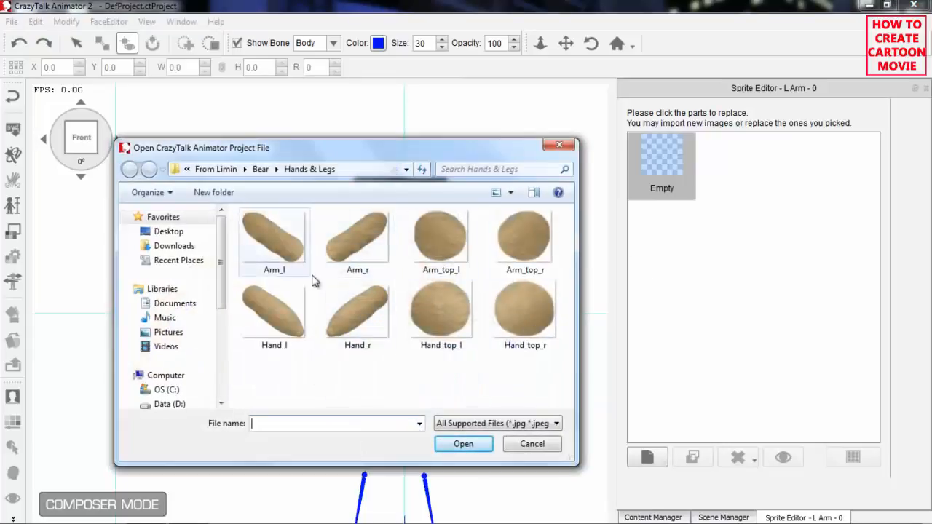
{"action": "left_click", "coordinate": [286, 243]}
{"action": "left_click", "coordinate": [468, 442]}
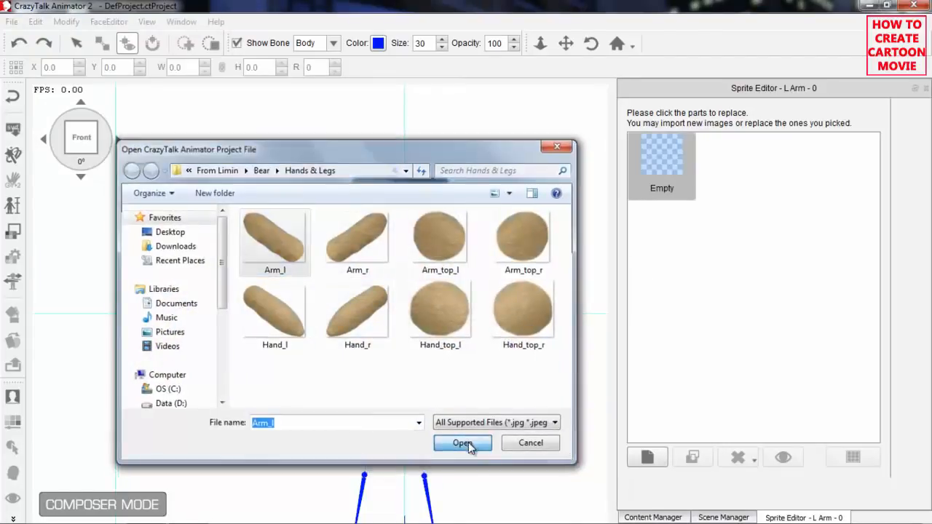
{"action": "left_click", "coordinate": [550, 292]}
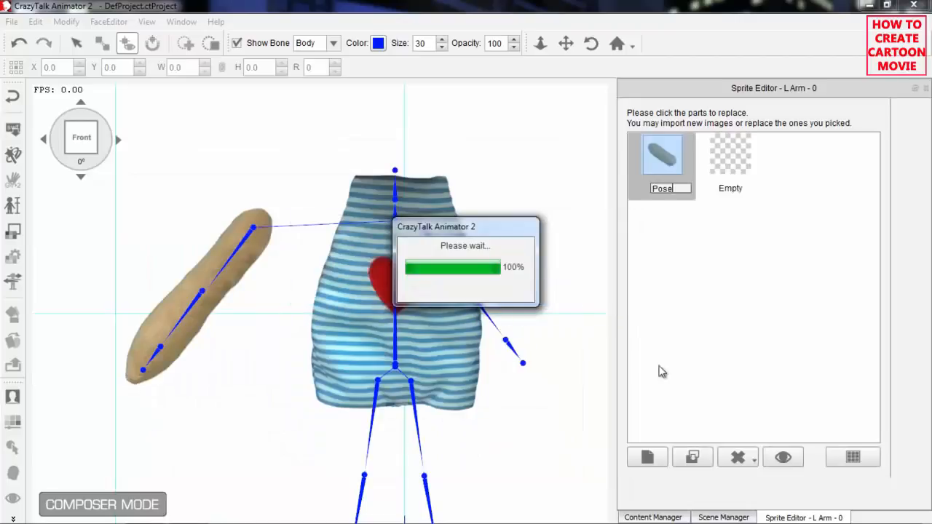
{"action": "left_click", "coordinate": [723, 517]}
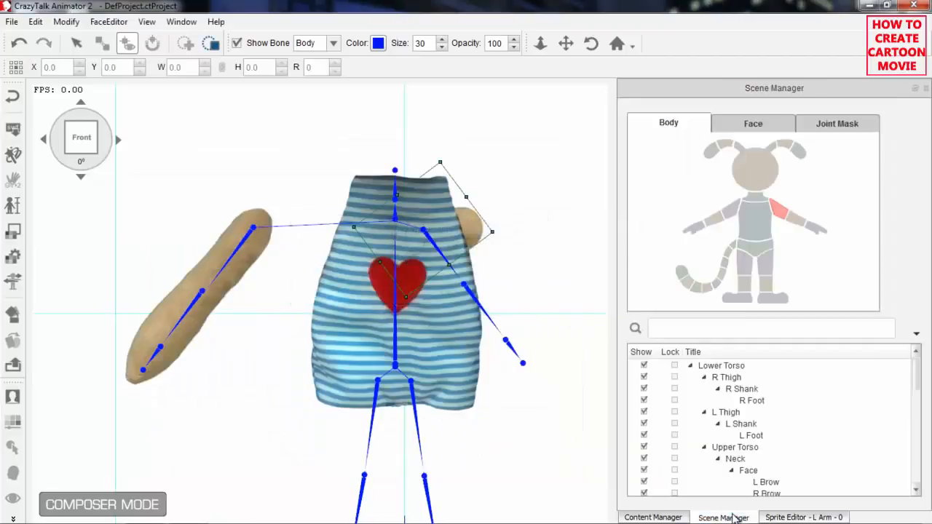
Import the Hand_l image as the L Forearm sprite, applying it to the current angle only.
{"action": "left_click", "coordinate": [801, 222]}
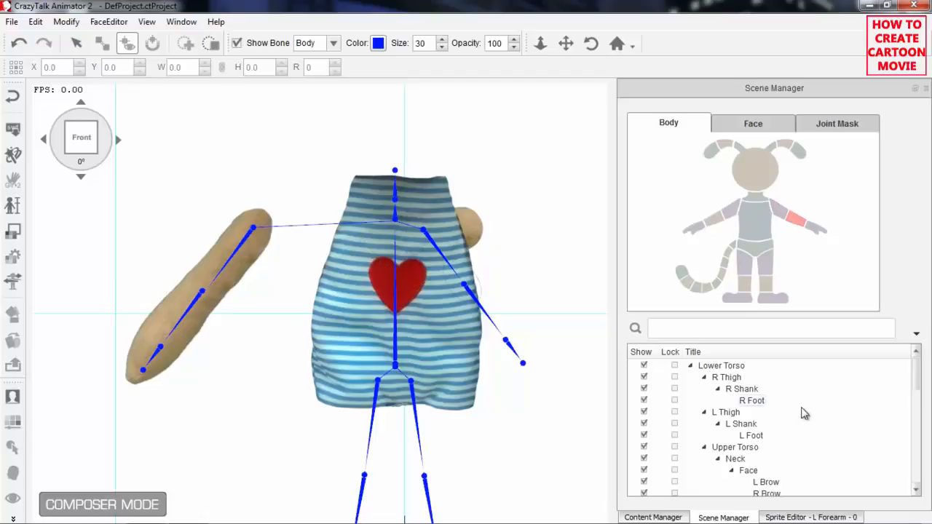
{"action": "left_click", "coordinate": [804, 516]}
{"action": "left_click", "coordinate": [647, 456]}
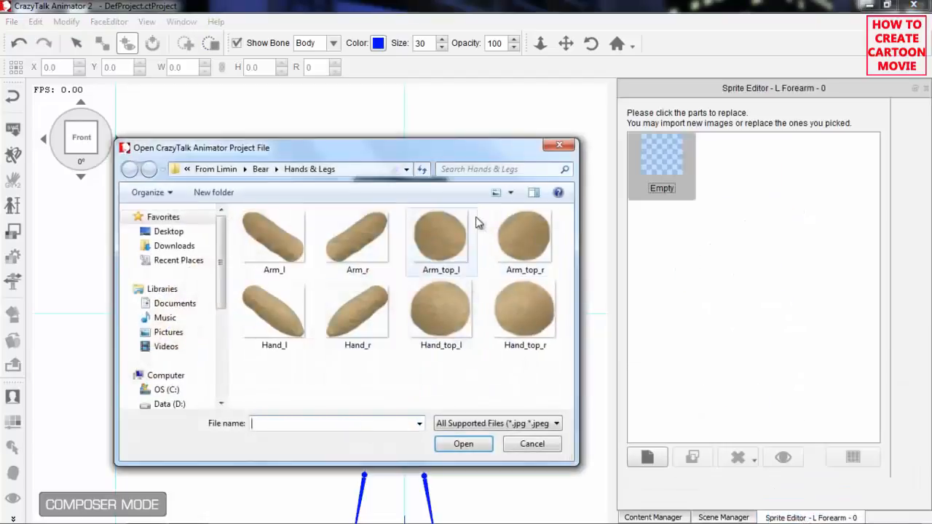
{"action": "left_click", "coordinate": [305, 334]}
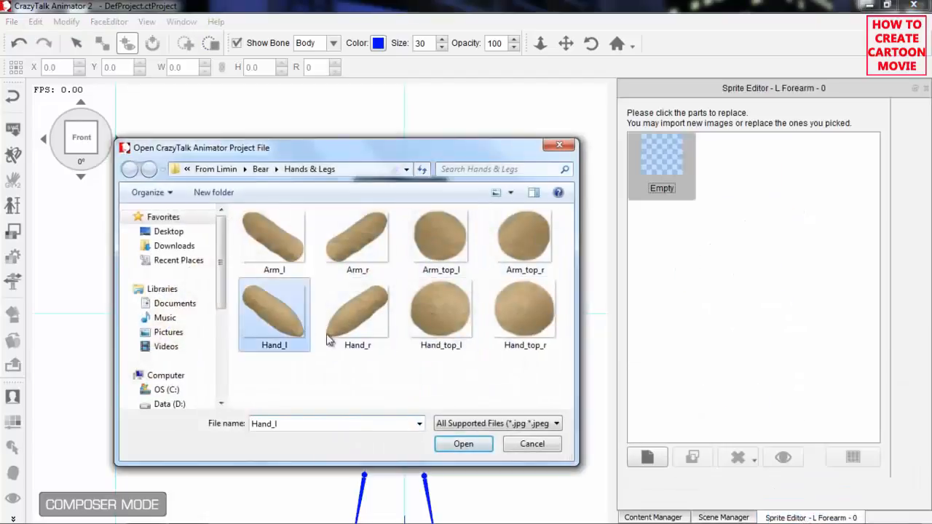
{"action": "left_click", "coordinate": [469, 451]}
{"action": "left_click", "coordinate": [550, 287]}
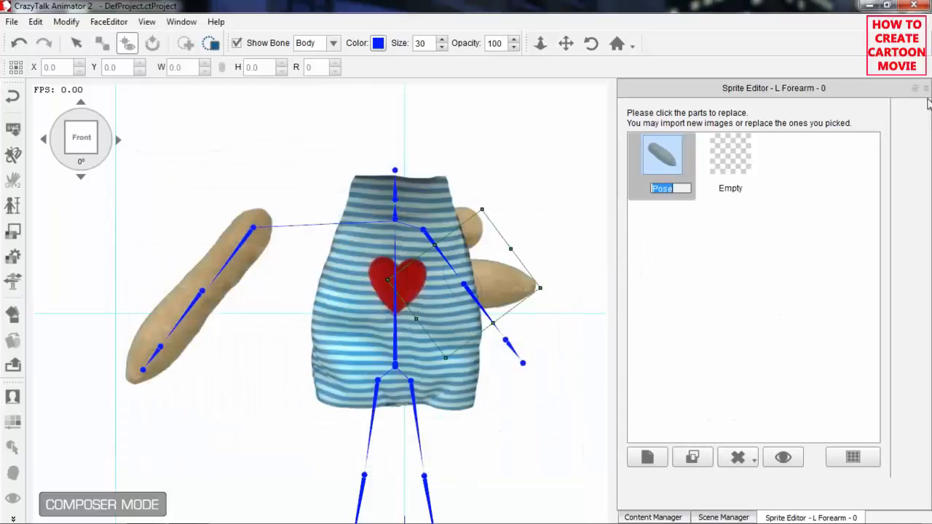
Move the L Arm with its bones out from behind the torso to about X 46.0, Y 126.7.
{"action": "left_click", "coordinate": [470, 229]}
{"action": "left_click_drag", "start_coordinate": [470, 228], "coordinate": [568, 234]}
{"action": "left_click_drag", "start_coordinate": [546, 353], "coordinate": [431, 340]}
{"action": "scroll", "coordinate": [434, 393], "scroll_direction": "down", "scroll_amount": 2}
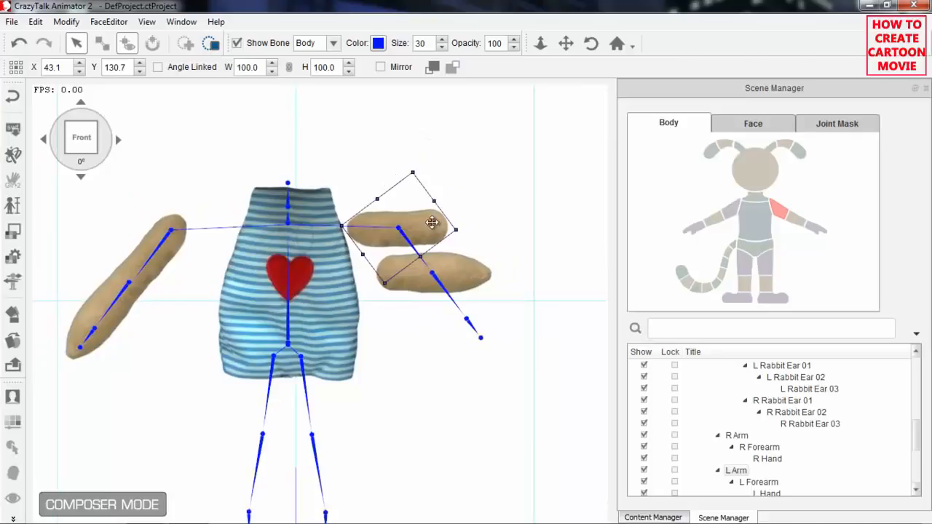
{"action": "left_click_drag", "start_coordinate": [434, 221], "coordinate": [439, 233]}
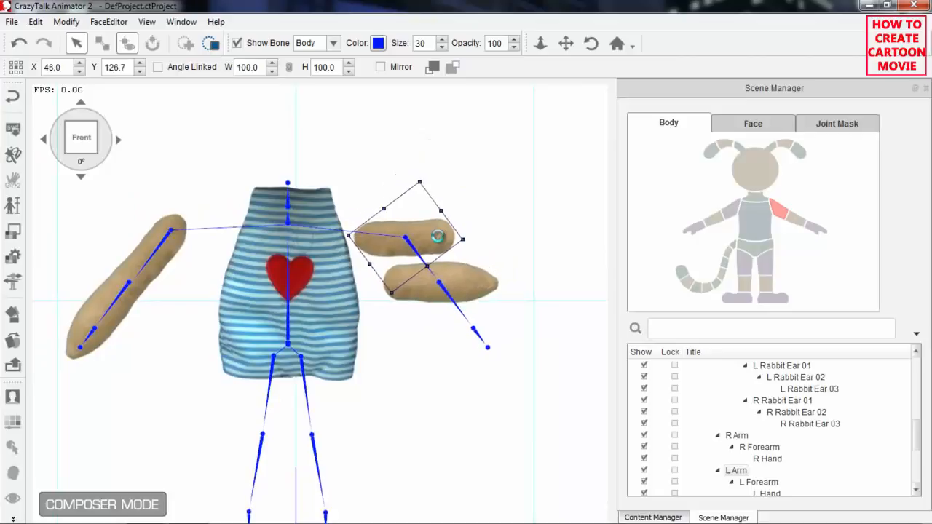
Rotate the L Arm sprite to 233° and shift it along the upper arm bone to about X 54.6, Y 114.9.
{"action": "double_click", "coordinate": [437, 235]}
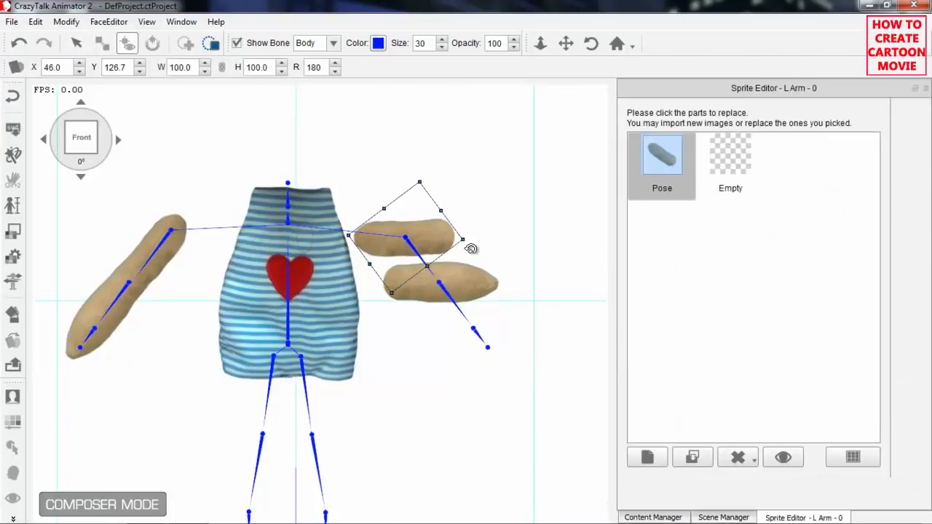
{"action": "left_click_drag", "start_coordinate": [476, 245], "coordinate": [431, 282]}
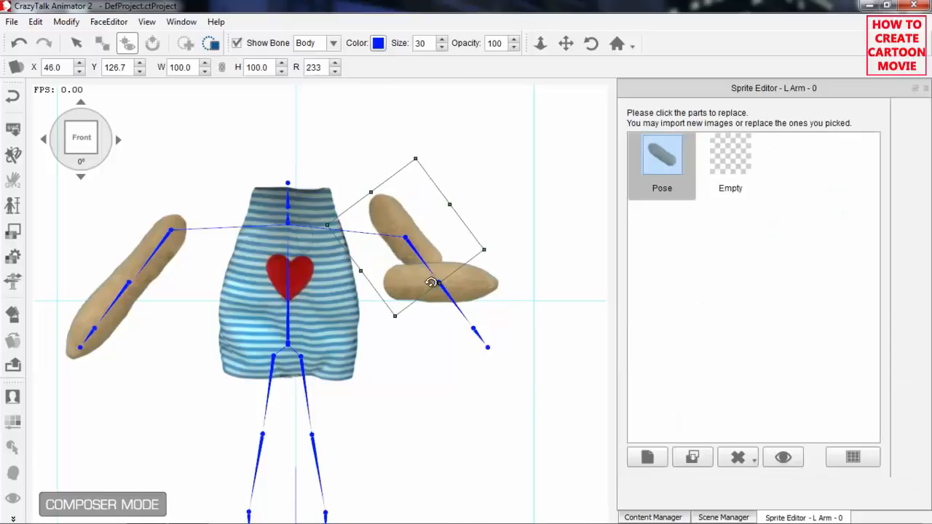
{"action": "left_click_drag", "start_coordinate": [419, 249], "coordinate": [440, 279]}
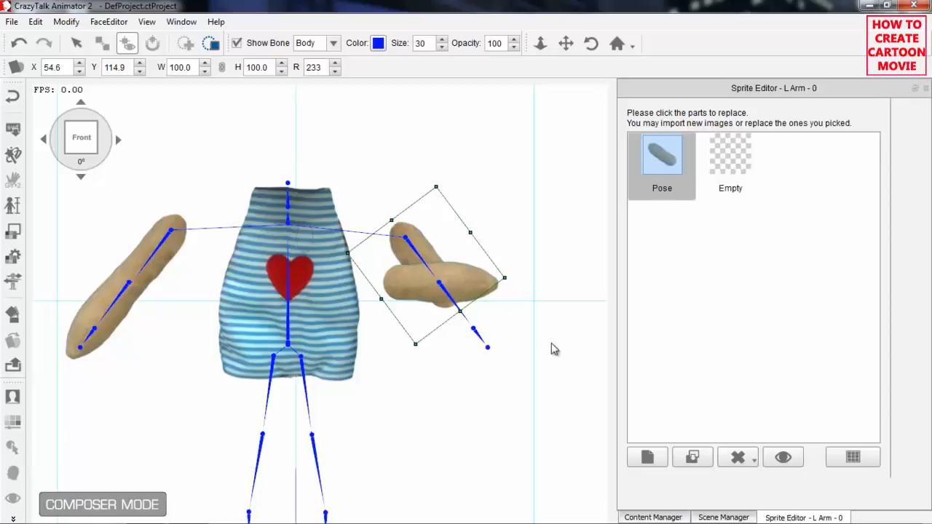
Rotate the L Forearm sprite in line with the forearm bone and position it so it overlaps the upper arm.
{"action": "left_click", "coordinate": [486, 292]}
{"action": "left_click_drag", "start_coordinate": [477, 277], "coordinate": [518, 370]}
{"action": "left_click_drag", "start_coordinate": [491, 327], "coordinate": [480, 312]}
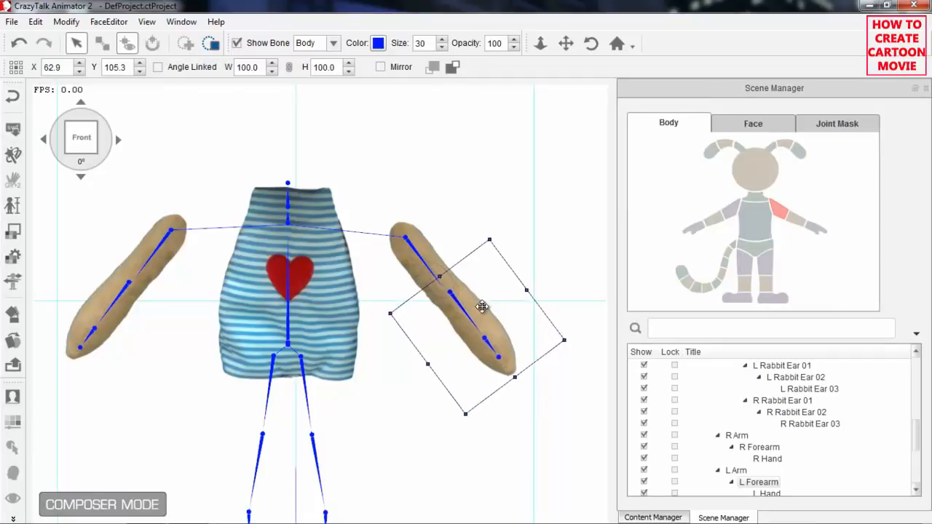
Adjust the L Forearm with its bone joint along the arm to about X 63.2, Y 104.7.
{"action": "left_click_drag", "start_coordinate": [492, 315], "coordinate": [474, 300]}
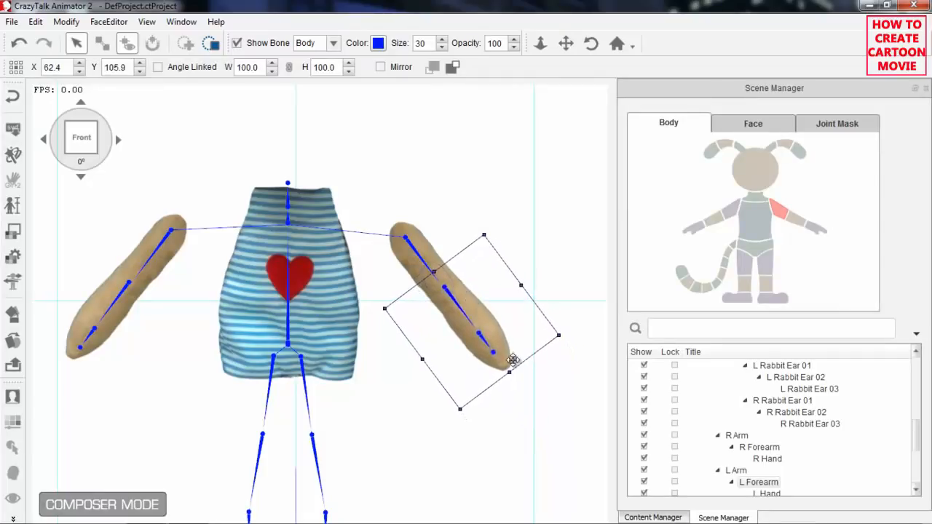
{"action": "left_click_drag", "start_coordinate": [529, 374], "coordinate": [558, 354]}
{"action": "left_click_drag", "start_coordinate": [455, 312], "coordinate": [458, 316]}
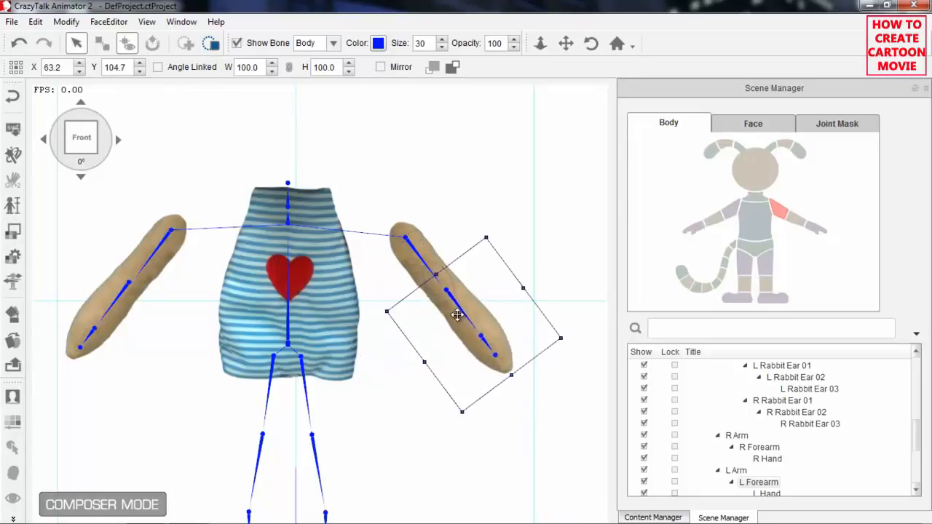
{"action": "mouse_move", "coordinate": [535, 365]}
{"action": "left_mouse_down"}
{"action": "mouse_move", "coordinate": [503, 397]}
{"action": "mouse_move", "coordinate": [444, 393]}
{"action": "mouse_move", "coordinate": [512, 393]}
{"action": "mouse_move", "coordinate": [573, 329]}
{"action": "mouse_move", "coordinate": [573, 305]}
{"action": "mouse_move", "coordinate": [527, 370]}
{"action": "left_mouse_up"}
Move both complete arms in against the torso's shoulders, placing the L Arm at about X 14.4, Y 131.9.
{"action": "left_click", "coordinate": [420, 257]}
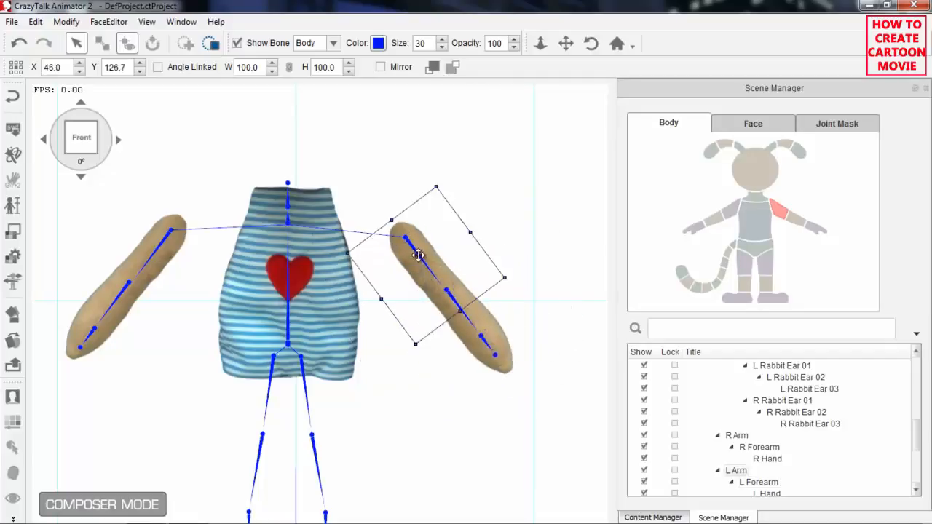
{"action": "left_click_drag", "start_coordinate": [432, 263], "coordinate": [354, 250]}
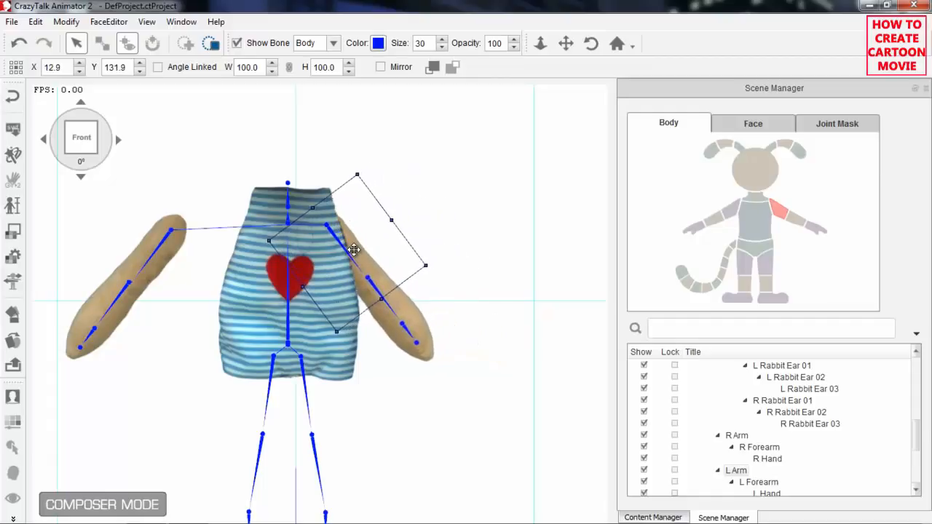
{"action": "left_click", "coordinate": [169, 242]}
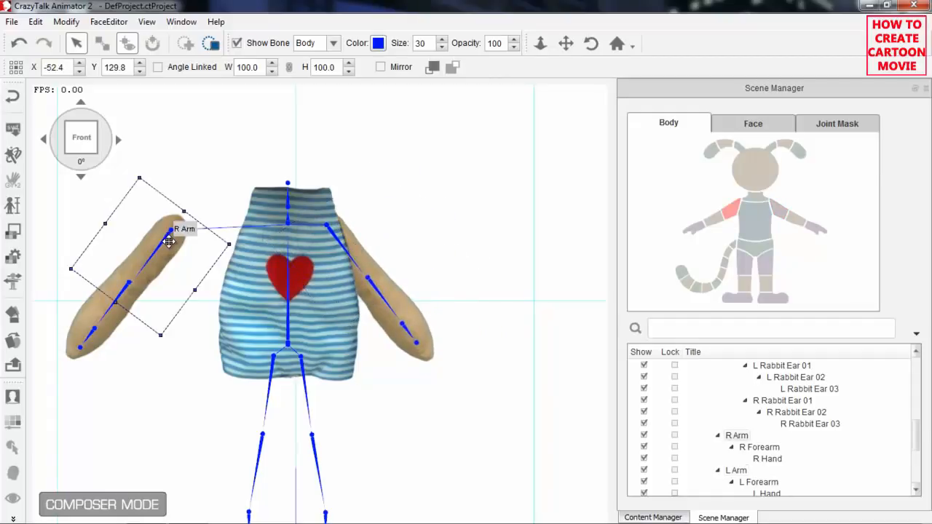
{"action": "left_click_drag", "start_coordinate": [168, 245], "coordinate": [247, 242]}
{"action": "left_click", "coordinate": [361, 261]}
{"action": "left_click_drag", "start_coordinate": [365, 264], "coordinate": [369, 263]}
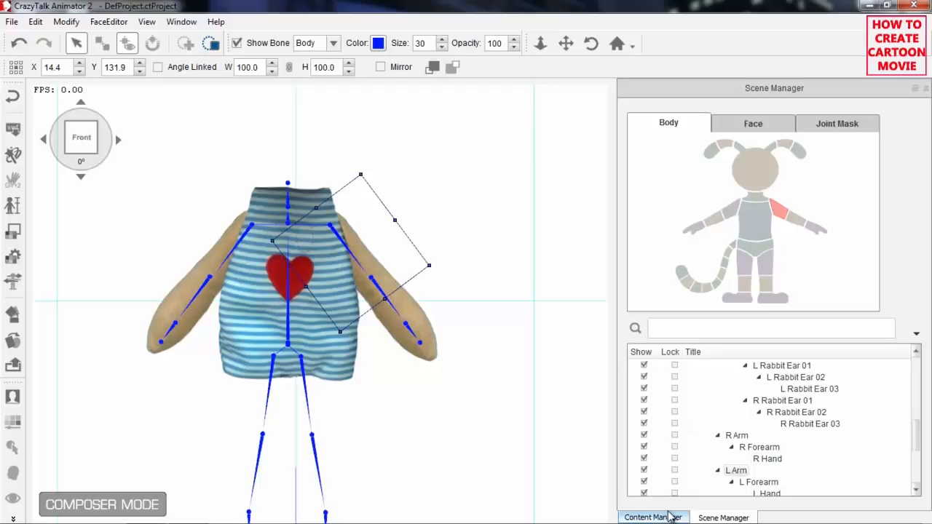
Import Thigh_l from the Bear Legs folder as the L Thigh sprite for all undefined angles and place it at about X 1.4, Y 66.1.
{"action": "left_click", "coordinate": [770, 271]}
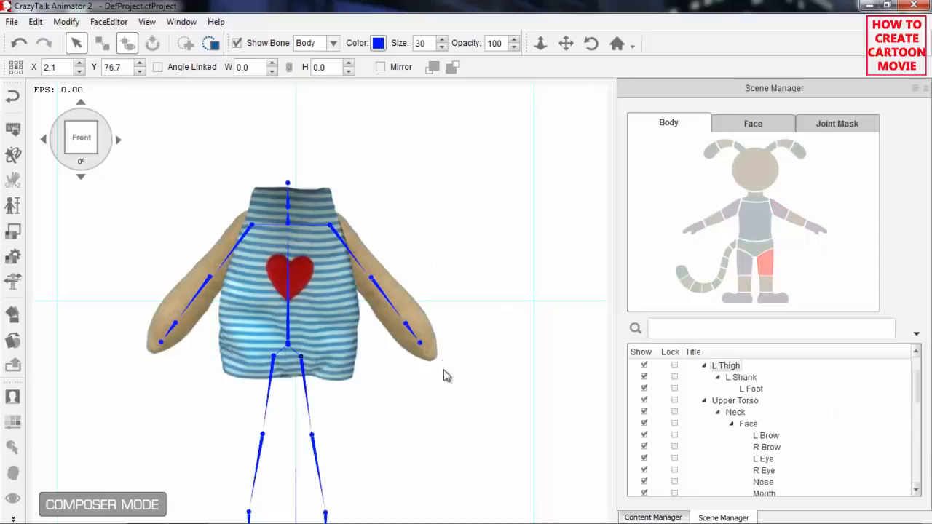
{"action": "left_click_drag", "start_coordinate": [478, 414], "coordinate": [472, 275]}
{"action": "scroll", "coordinate": [471, 321], "scroll_direction": "down", "scroll_amount": 2}
{"action": "left_click_drag", "start_coordinate": [470, 337], "coordinate": [466, 350]}
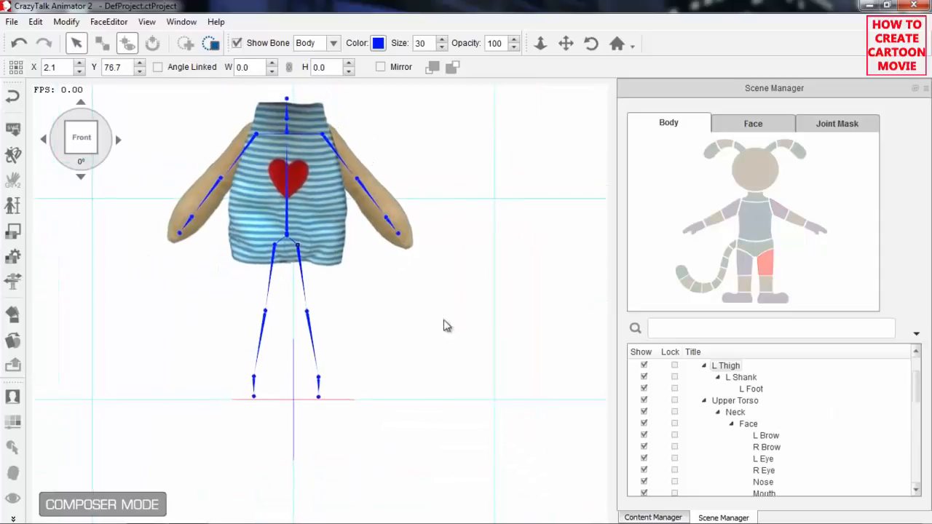
{"action": "left_click", "coordinate": [20, 340]}
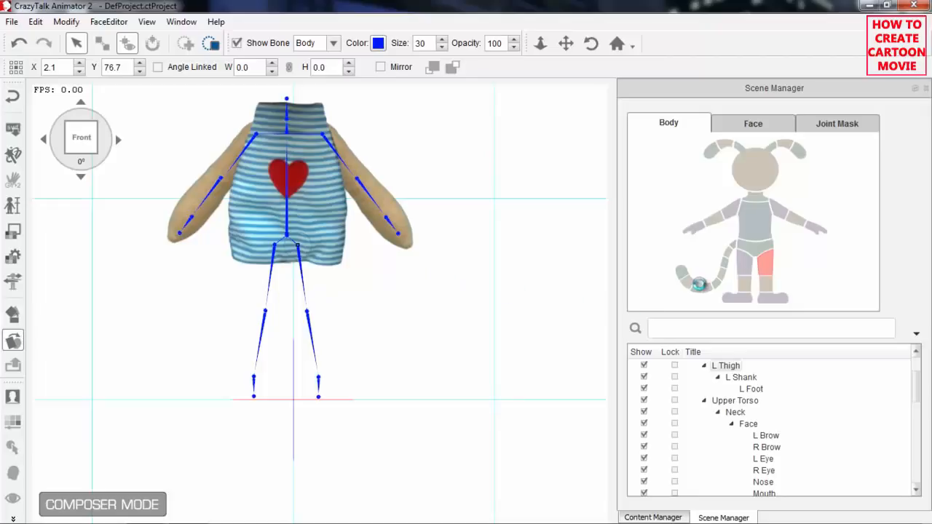
{"action": "left_click", "coordinate": [647, 457]}
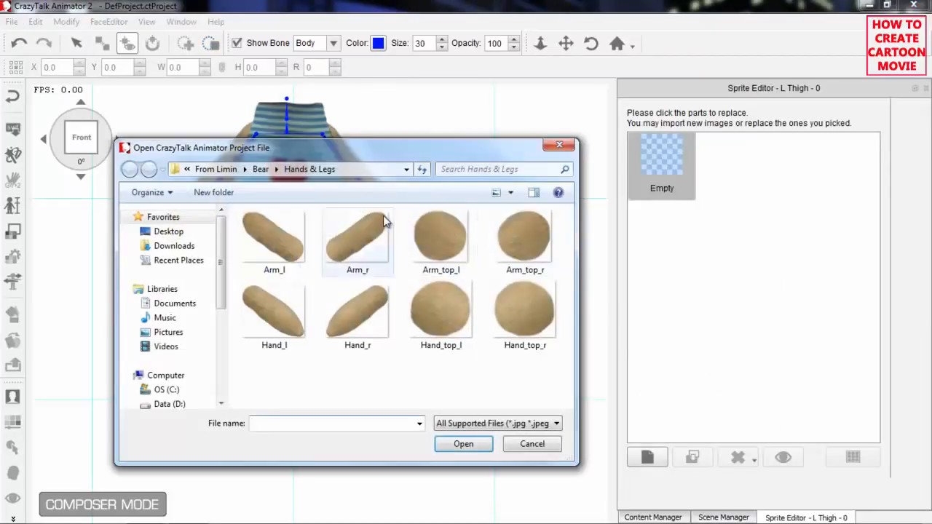
{"action": "left_click", "coordinate": [264, 169]}
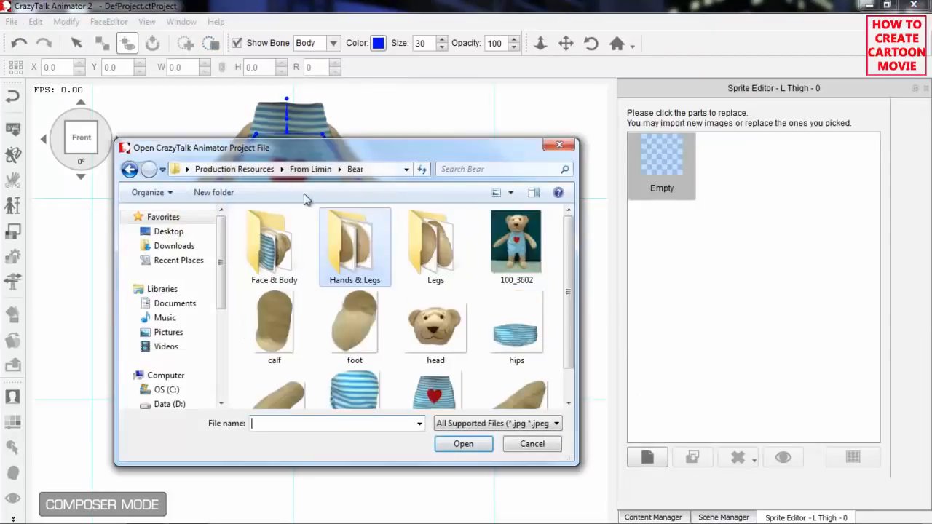
{"action": "double_click", "coordinate": [431, 243]}
{"action": "left_click_drag", "start_coordinate": [373, 146], "coordinate": [338, 124]}
{"action": "left_click", "coordinate": [236, 305]}
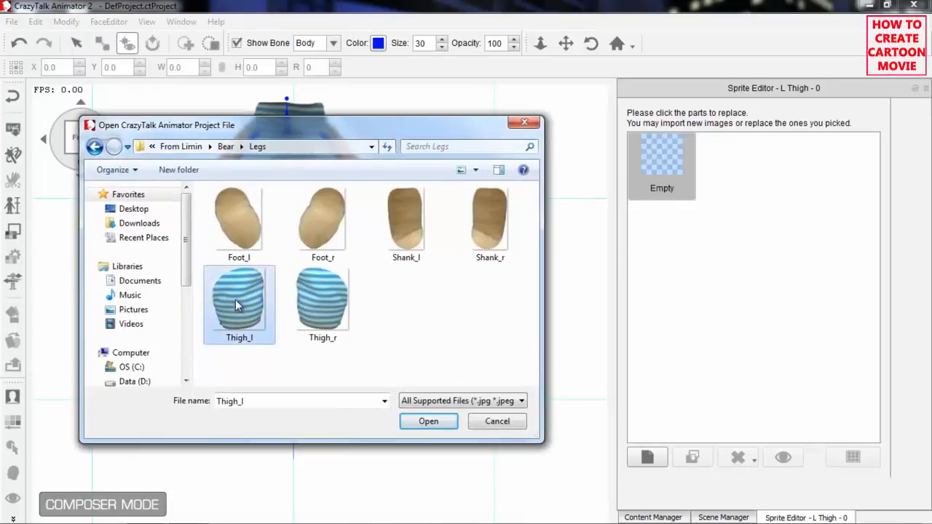
{"action": "left_click", "coordinate": [429, 422]}
{"action": "left_click", "coordinate": [495, 287]}
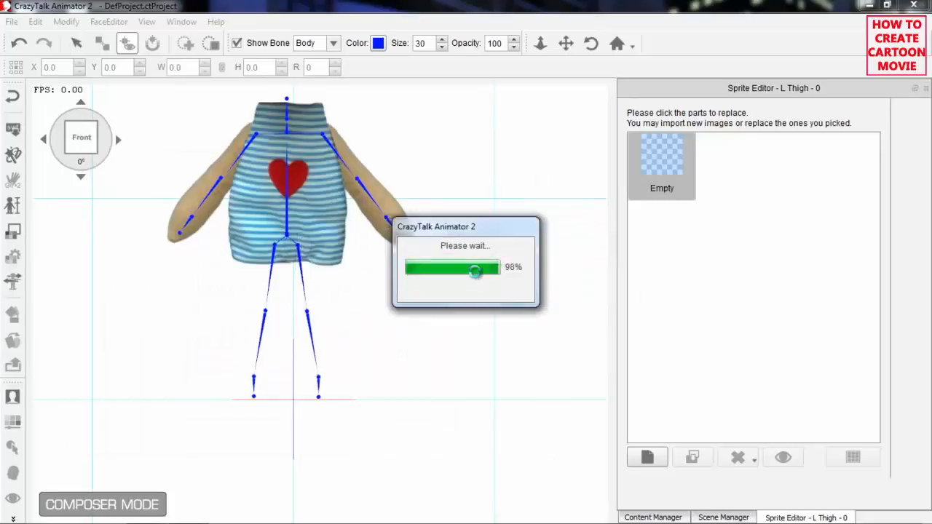
{"action": "mouse_move", "coordinate": [313, 251]}
{"action": "left_mouse_down"}
{"action": "mouse_move", "coordinate": [338, 303]}
{"action": "mouse_move", "coordinate": [313, 270]}
{"action": "mouse_move", "coordinate": [330, 264]}
{"action": "mouse_move", "coordinate": [312, 274]}
{"action": "mouse_move", "coordinate": [303, 251]}
{"action": "mouse_move", "coordinate": [311, 270]}
{"action": "left_mouse_up"}
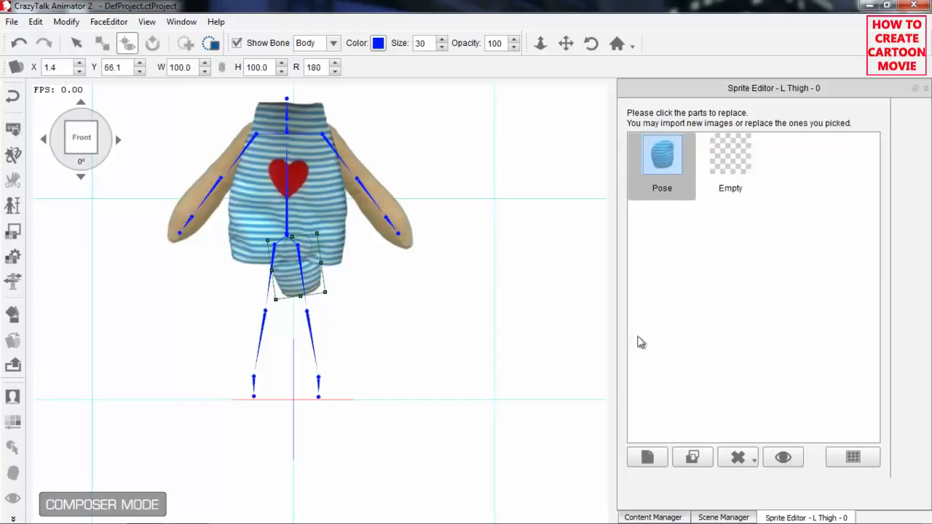
Import Shank_l as the L Shank sprite for the current angle only and move it down the bone to about X 8.4, Y 32.3.
{"action": "left_click", "coordinate": [739, 513]}
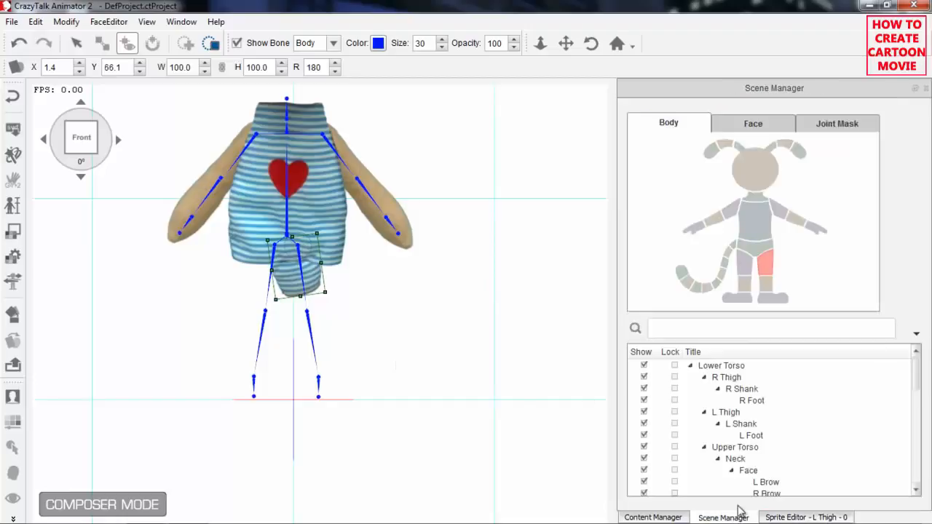
{"action": "left_click", "coordinate": [765, 284]}
{"action": "left_click", "coordinate": [815, 517]}
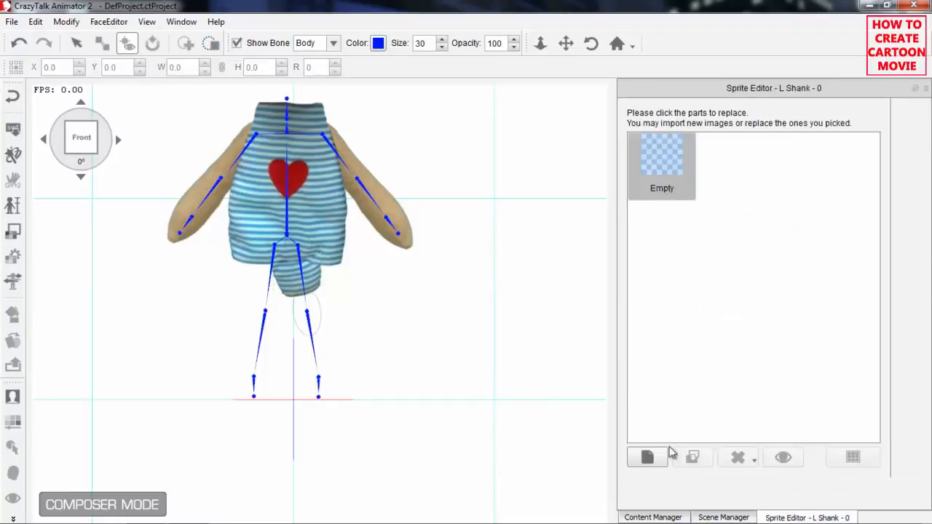
{"action": "left_click", "coordinate": [647, 457]}
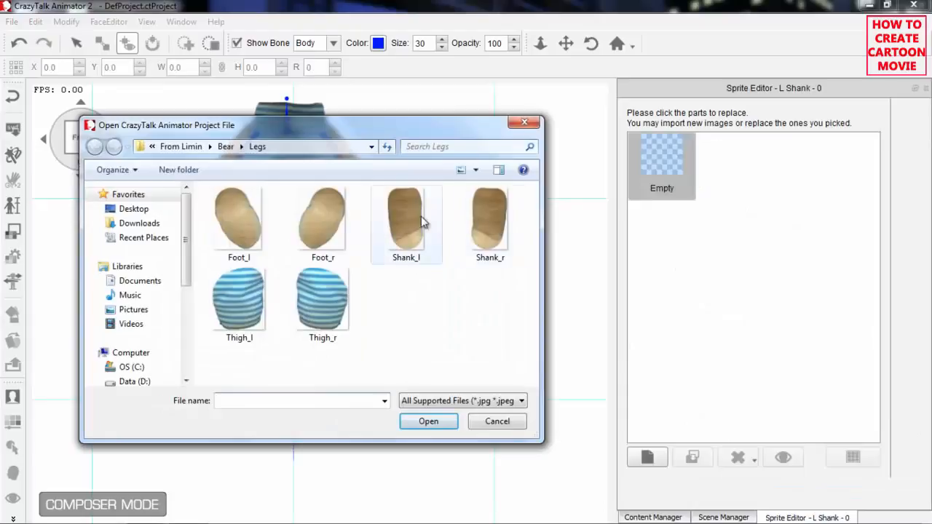
{"action": "left_click", "coordinate": [419, 224]}
{"action": "left_click", "coordinate": [428, 421]}
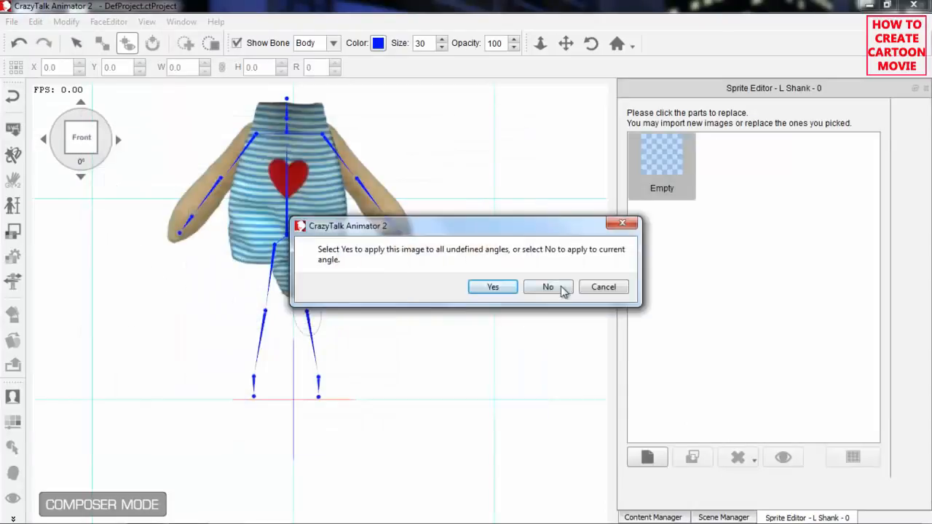
{"action": "left_click", "coordinate": [552, 287]}
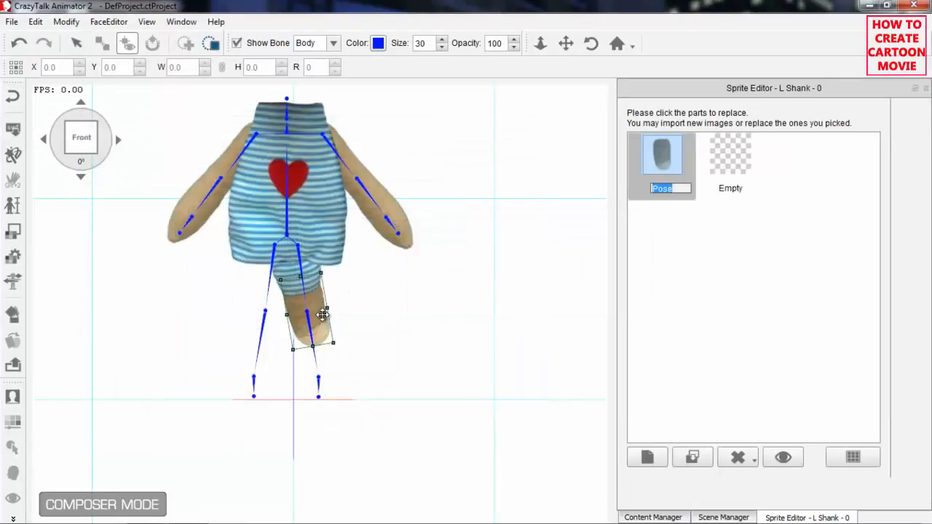
{"action": "left_click_drag", "start_coordinate": [318, 309], "coordinate": [323, 333]}
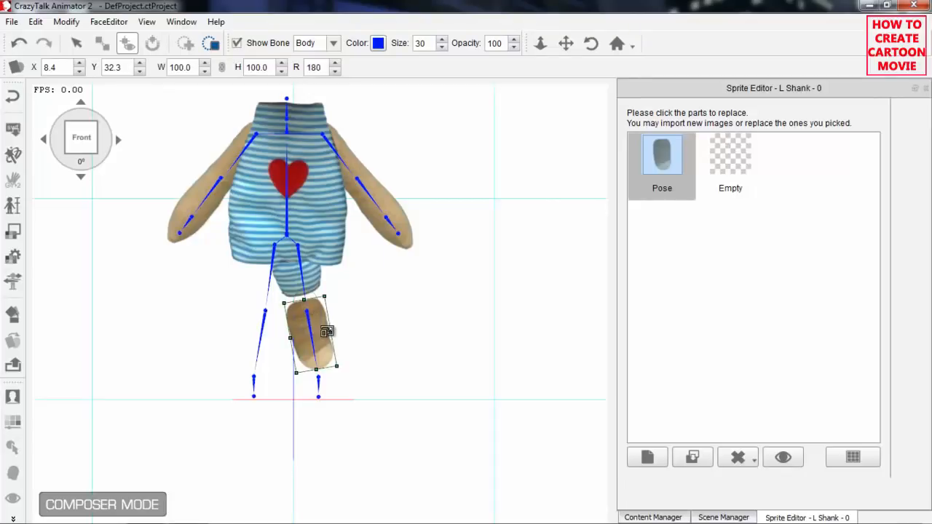
Import Foot_l as the L Foot sprite for the current angle only and place it at about X 16.2, Y 2.7.
{"action": "left_click", "coordinate": [723, 517]}
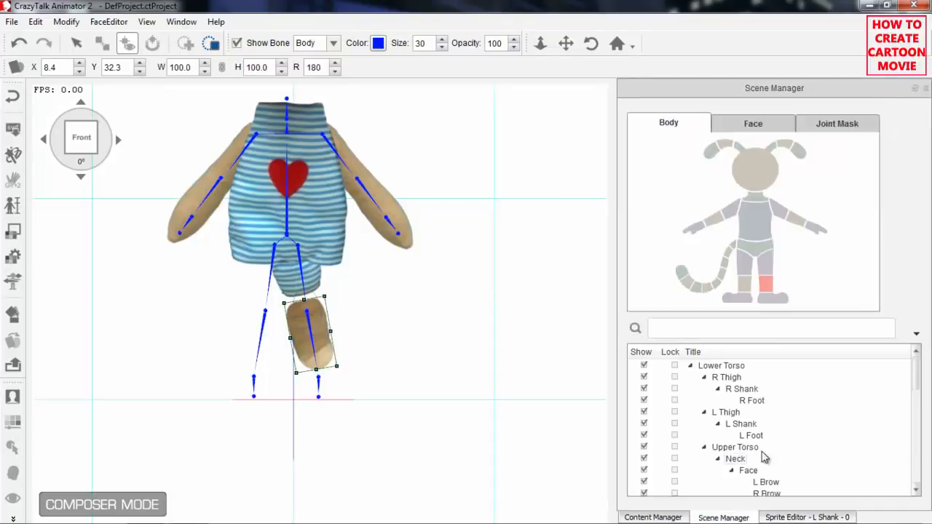
{"action": "left_click", "coordinate": [770, 304]}
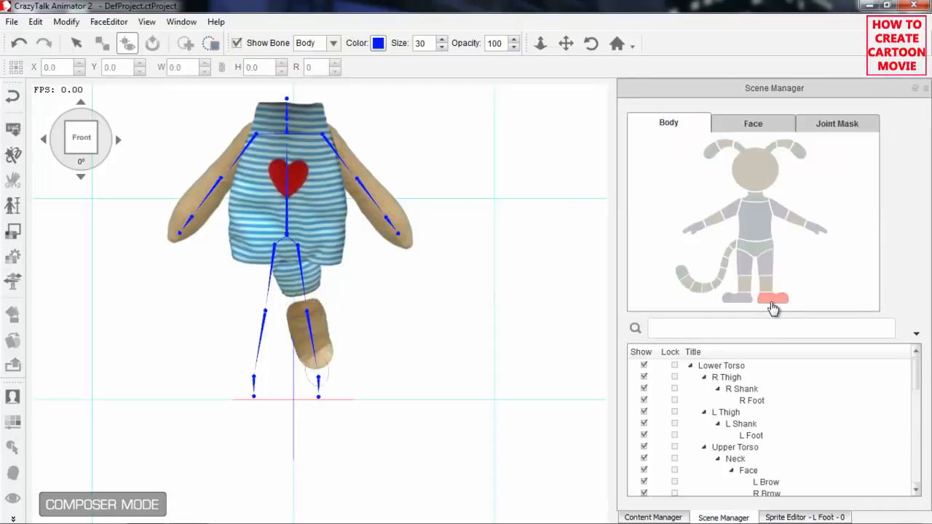
{"action": "left_click", "coordinate": [812, 511]}
{"action": "left_click", "coordinate": [648, 456]}
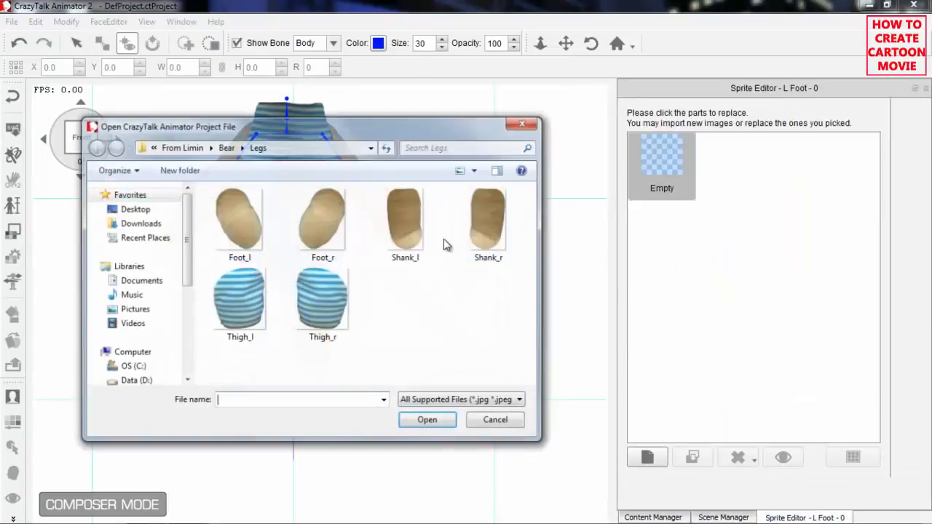
{"action": "left_click", "coordinate": [238, 219]}
{"action": "left_click", "coordinate": [429, 421]}
{"action": "left_click", "coordinate": [549, 287]}
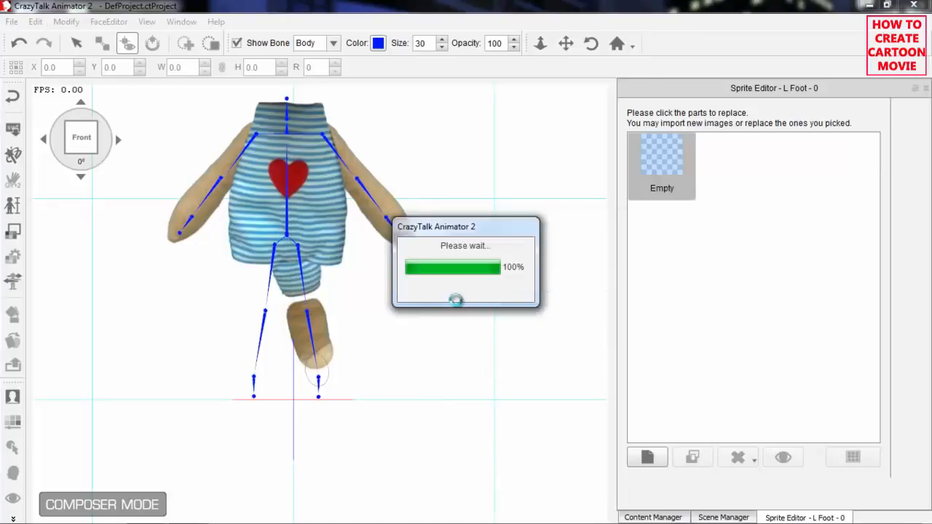
{"action": "mouse_move", "coordinate": [339, 387]}
{"action": "left_mouse_down"}
{"action": "mouse_move", "coordinate": [375, 387]}
{"action": "mouse_move", "coordinate": [341, 391]}
{"action": "mouse_move", "coordinate": [344, 401]}
{"action": "left_mouse_up"}
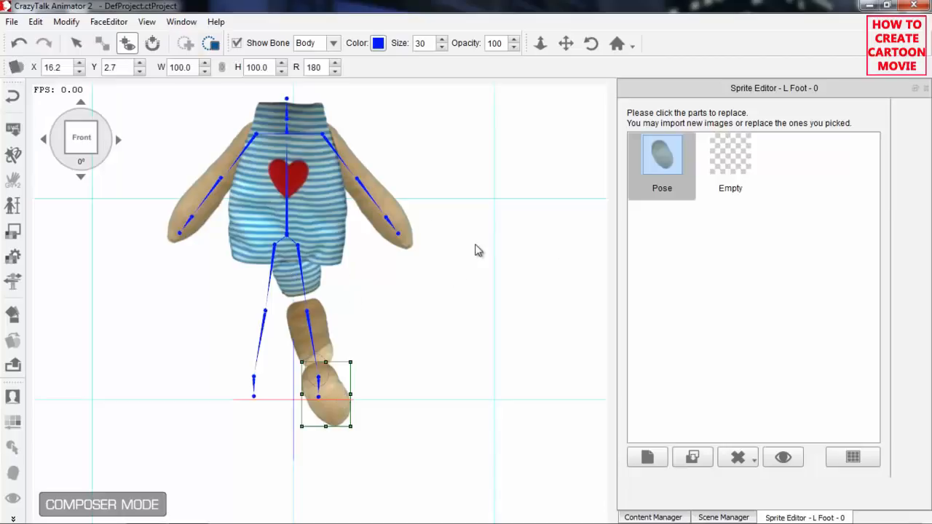
Import Thigh_r as the R Thigh sprite for the current angle only and place it at about X -9.6, Y 65.5.
{"action": "left_click", "coordinate": [724, 517]}
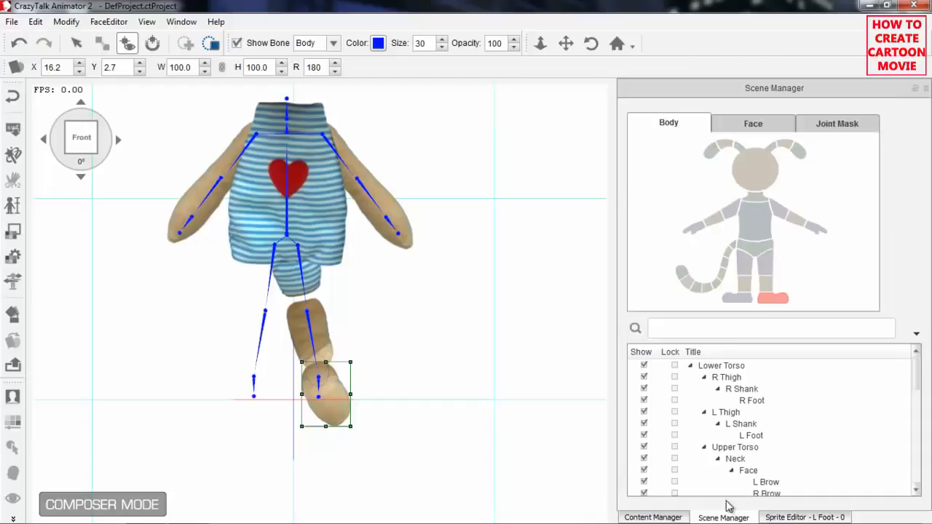
{"action": "left_click", "coordinate": [745, 264]}
{"action": "left_click", "coordinate": [807, 517]}
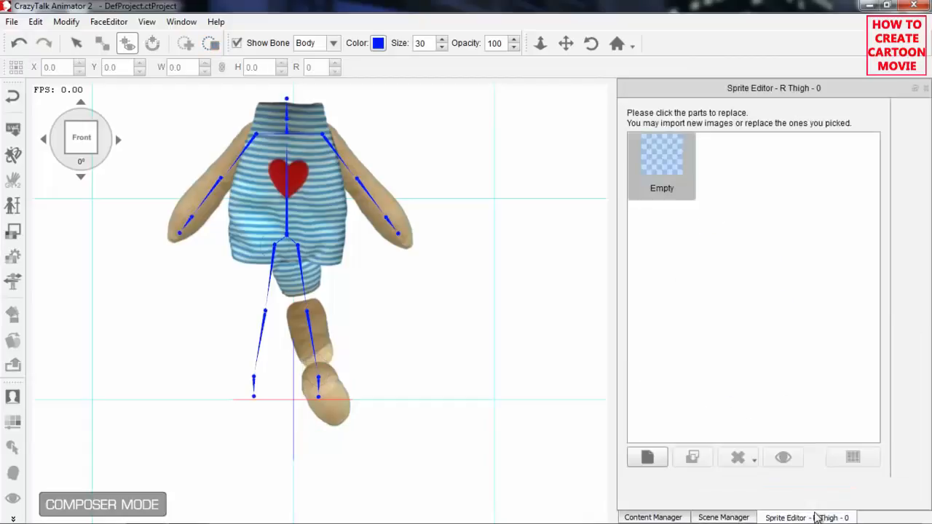
{"action": "left_click", "coordinate": [647, 456]}
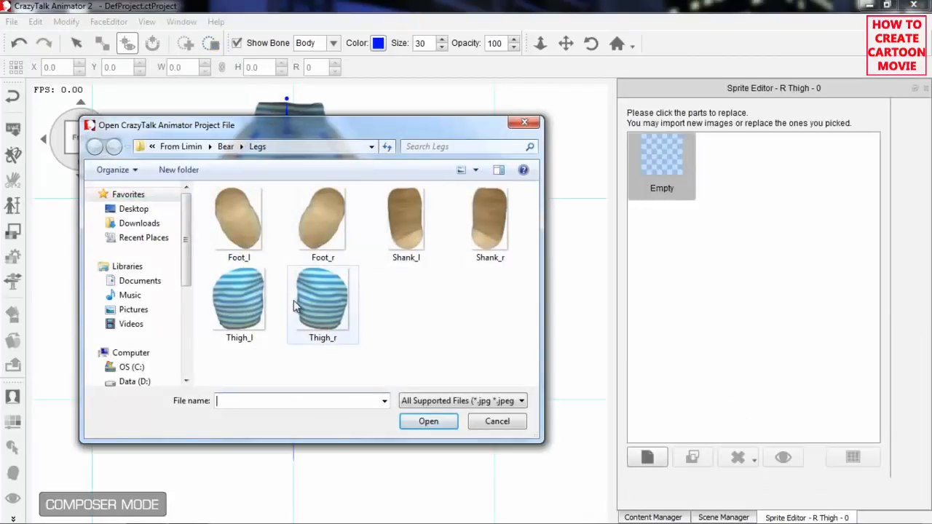
{"action": "left_click", "coordinate": [328, 304]}
{"action": "left_click", "coordinate": [428, 421]}
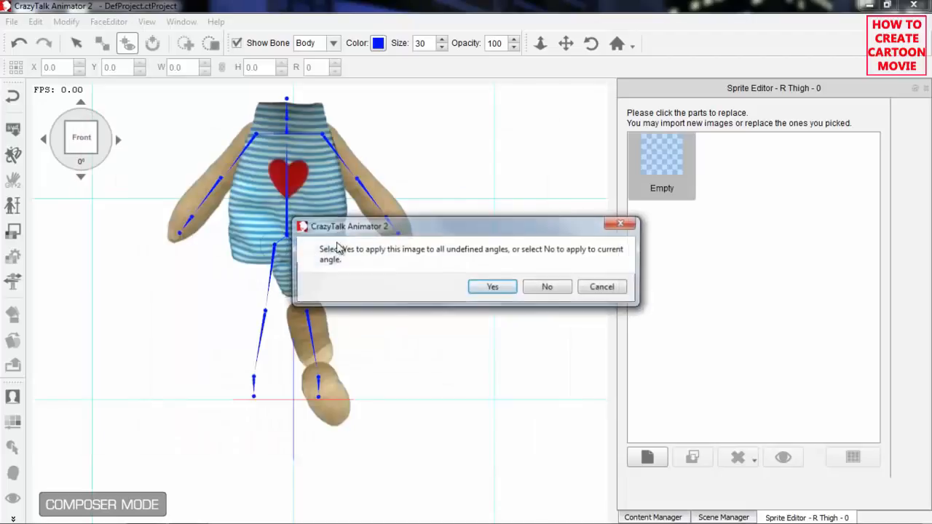
{"action": "left_click", "coordinate": [546, 288]}
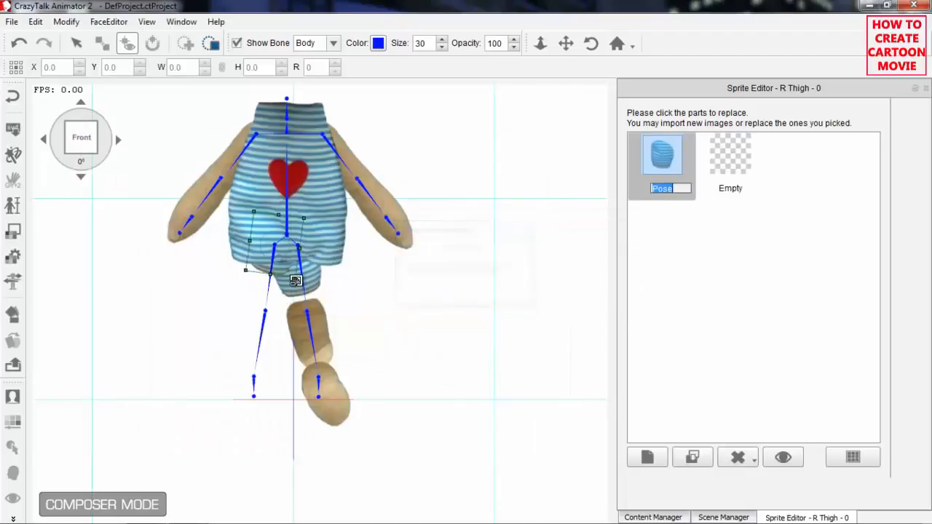
{"action": "left_click_drag", "start_coordinate": [287, 256], "coordinate": [285, 279]}
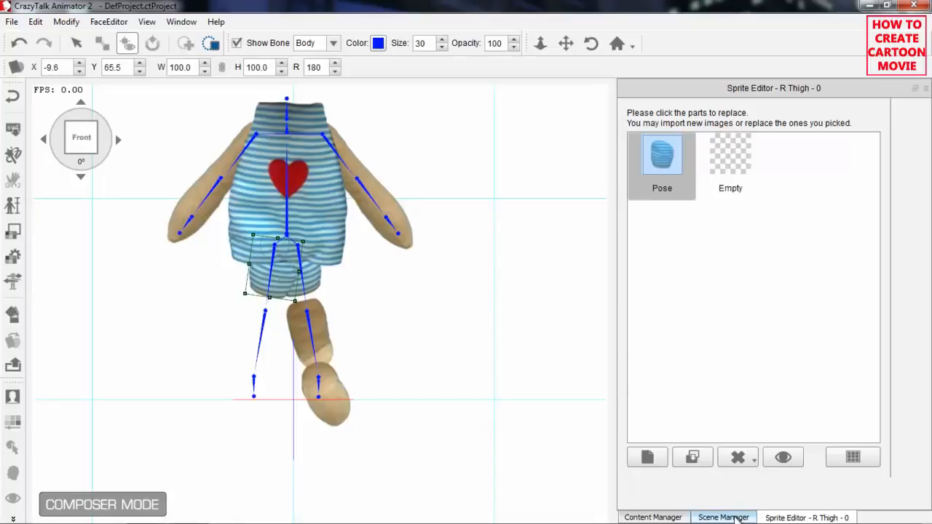
Import Shank_r as the R Shank sprite for the current angle only and place it at about X -16.0, Y 33.3.
{"action": "left_click", "coordinate": [737, 517]}
{"action": "left_click", "coordinate": [745, 285]}
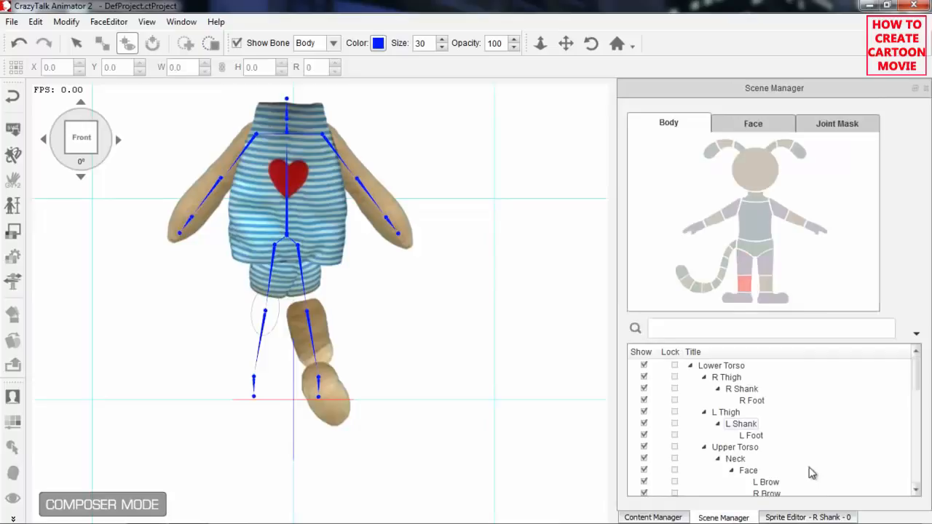
{"action": "left_click", "coordinate": [818, 517]}
{"action": "left_click", "coordinate": [648, 456]}
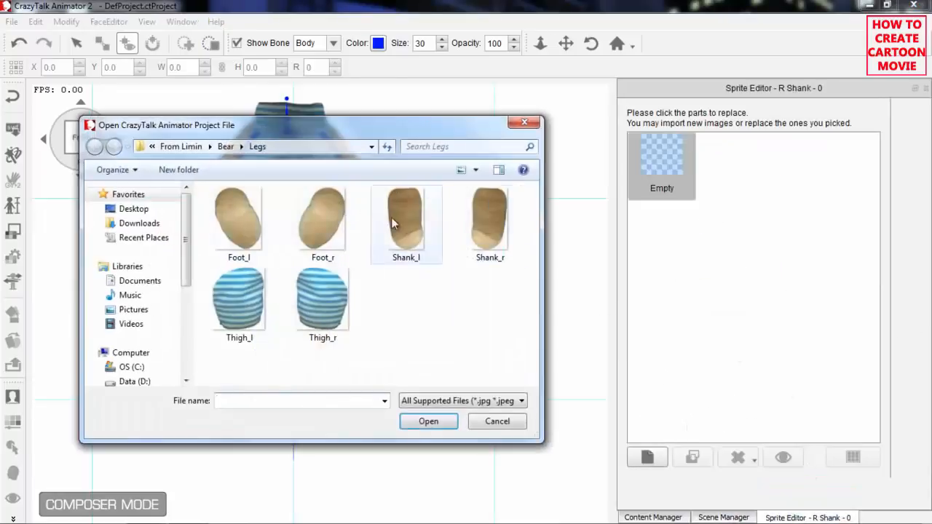
{"action": "left_click", "coordinate": [487, 260]}
{"action": "left_click", "coordinate": [429, 421]}
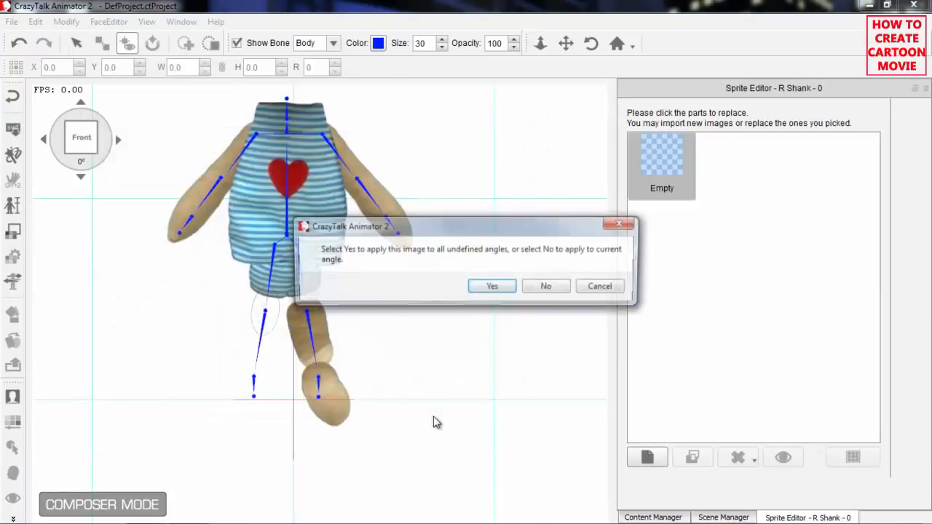
{"action": "left_click", "coordinate": [547, 289]}
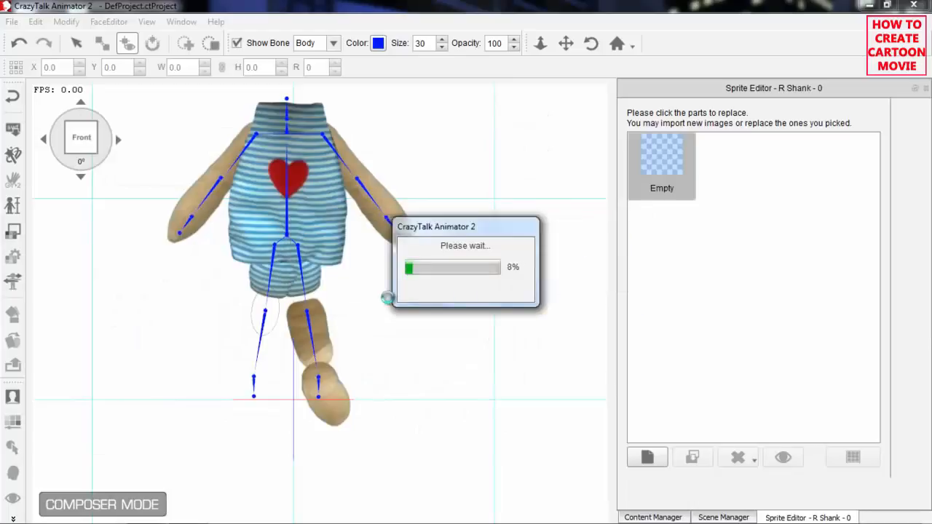
{"action": "left_click_drag", "start_coordinate": [268, 328], "coordinate": [265, 349]}
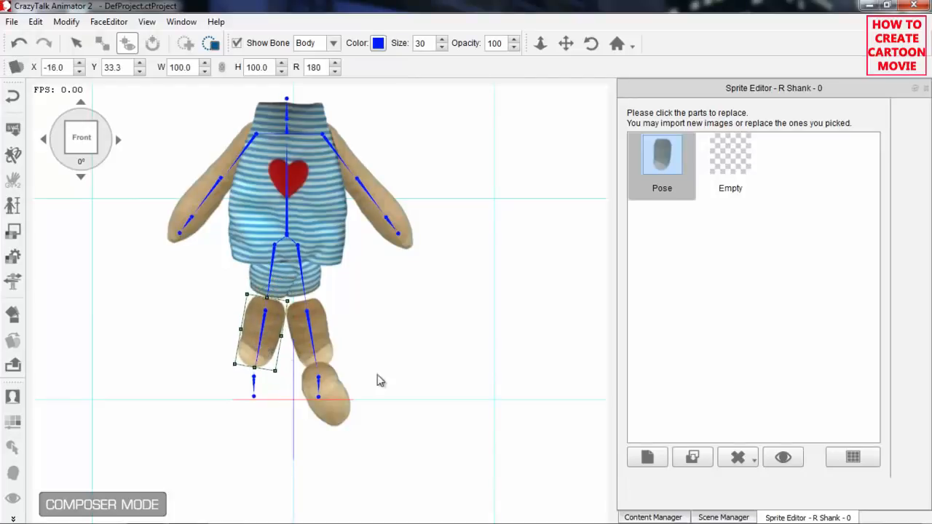
Import Foot_r as the R Foot sprite for the current angle only and place it at about X -23.1, Y 3.3.
{"action": "left_click", "coordinate": [732, 518]}
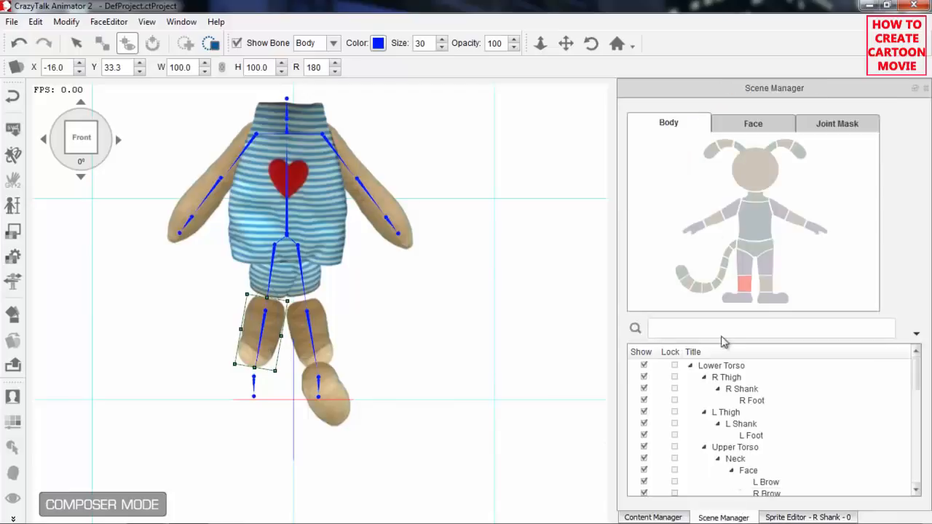
{"action": "left_click", "coordinate": [738, 299]}
{"action": "left_click", "coordinate": [810, 517]}
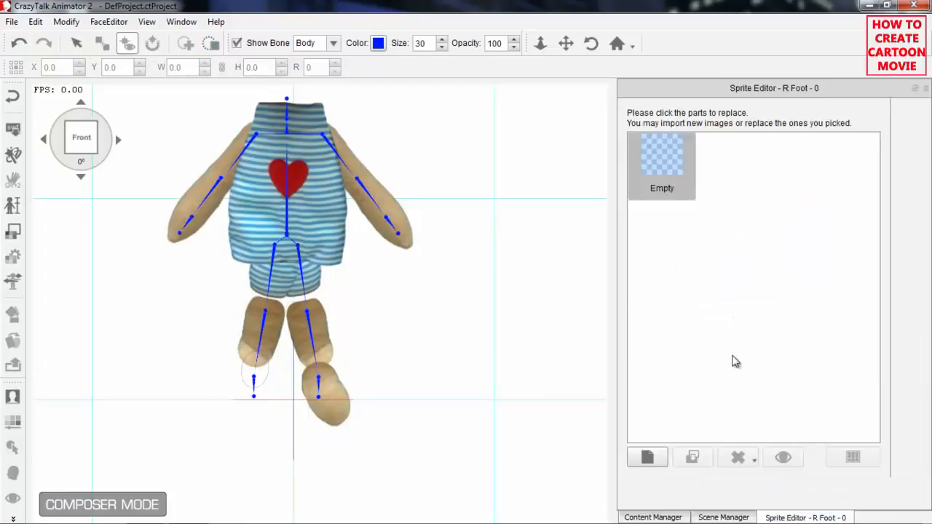
{"action": "left_click", "coordinate": [649, 453]}
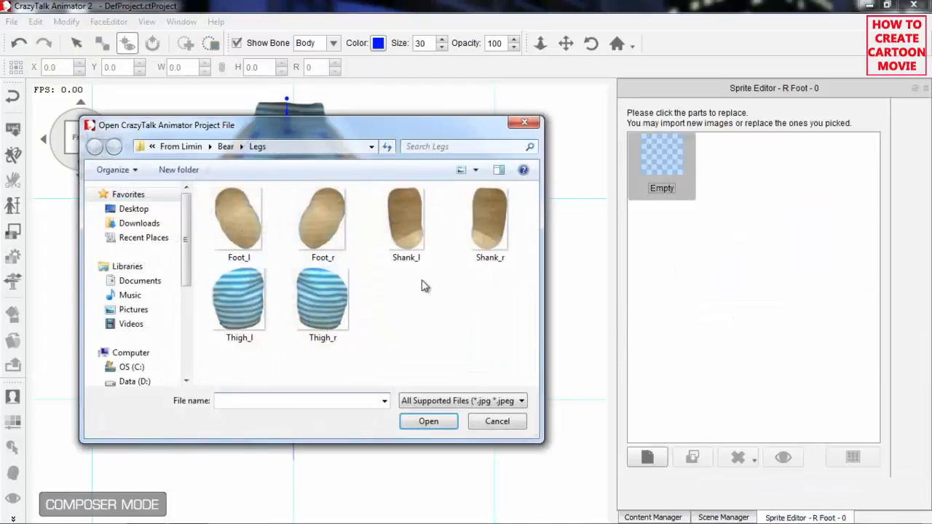
{"action": "left_click", "coordinate": [311, 231]}
{"action": "left_click", "coordinate": [428, 421]}
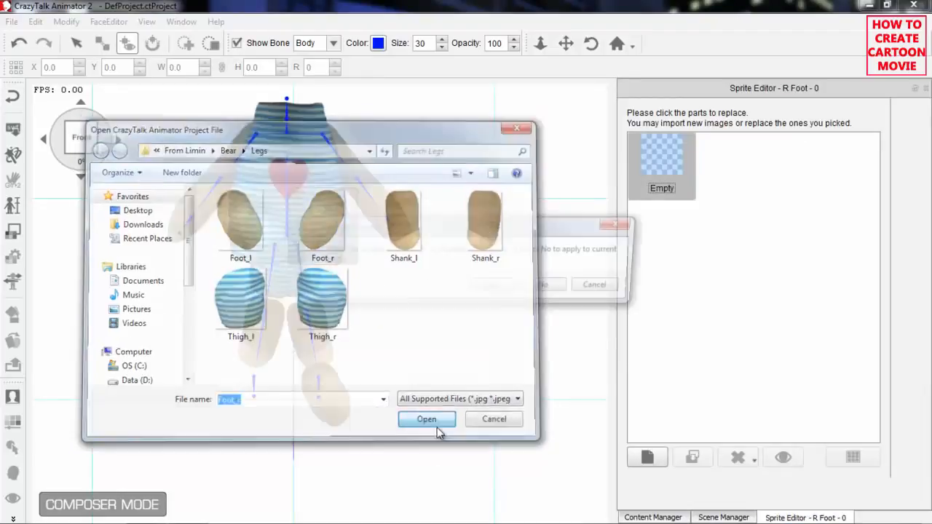
{"action": "left_click", "coordinate": [530, 292]}
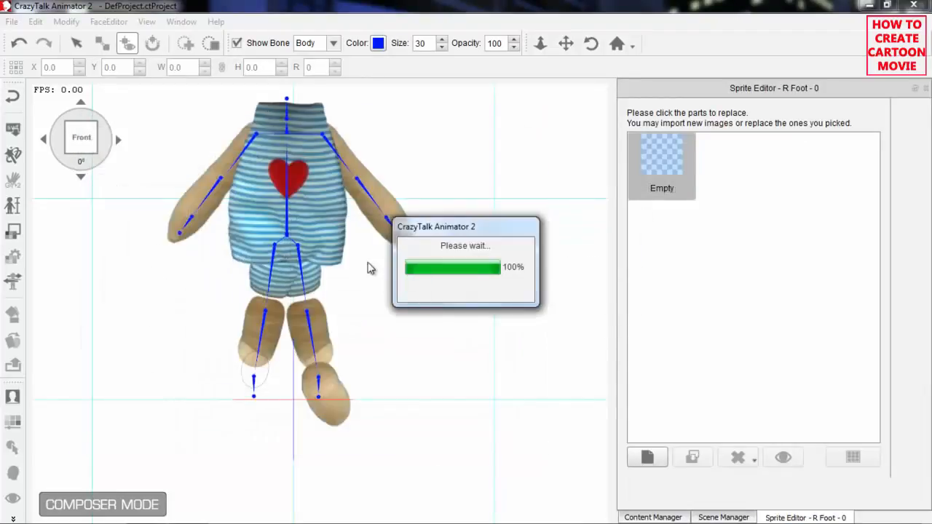
{"action": "mouse_move", "coordinate": [269, 375]}
{"action": "left_mouse_down"}
{"action": "mouse_move", "coordinate": [264, 396]}
{"action": "mouse_move", "coordinate": [254, 389]}
{"action": "mouse_move", "coordinate": [263, 392]}
{"action": "left_mouse_up"}
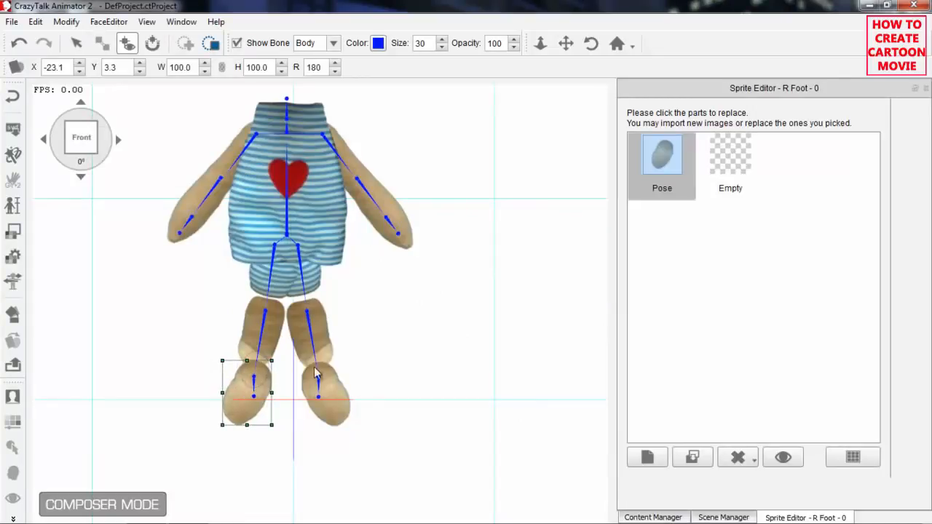
Import Face_0 from the Bear Face & Body folder as the Face sprite for the current angle only.
{"action": "left_click_drag", "start_coordinate": [515, 153], "coordinate": [516, 259]}
{"action": "left_click", "coordinate": [720, 517]}
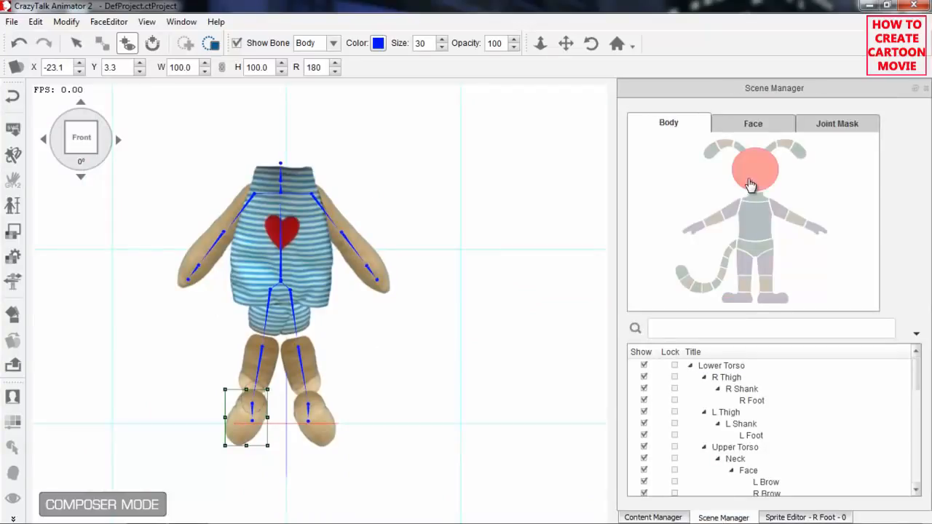
{"action": "left_click", "coordinate": [761, 187]}
{"action": "left_click", "coordinate": [804, 517]}
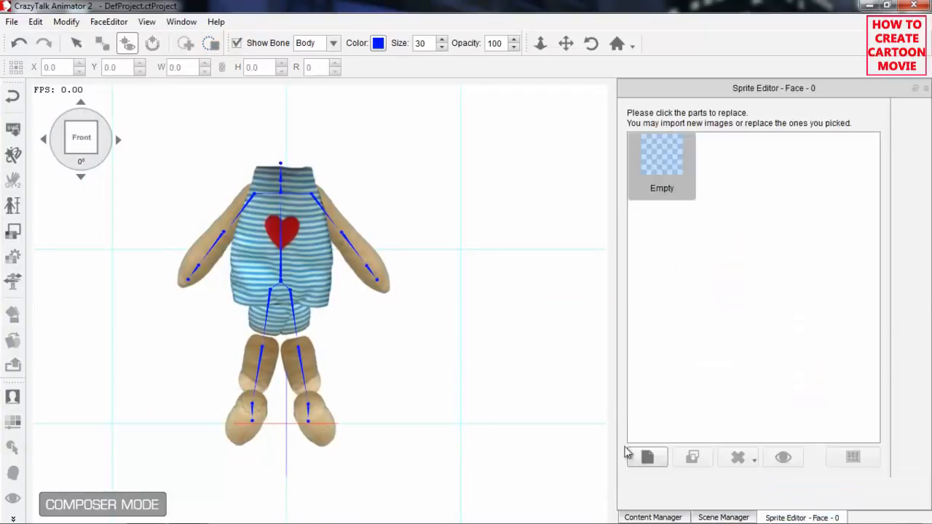
{"action": "left_click", "coordinate": [648, 456]}
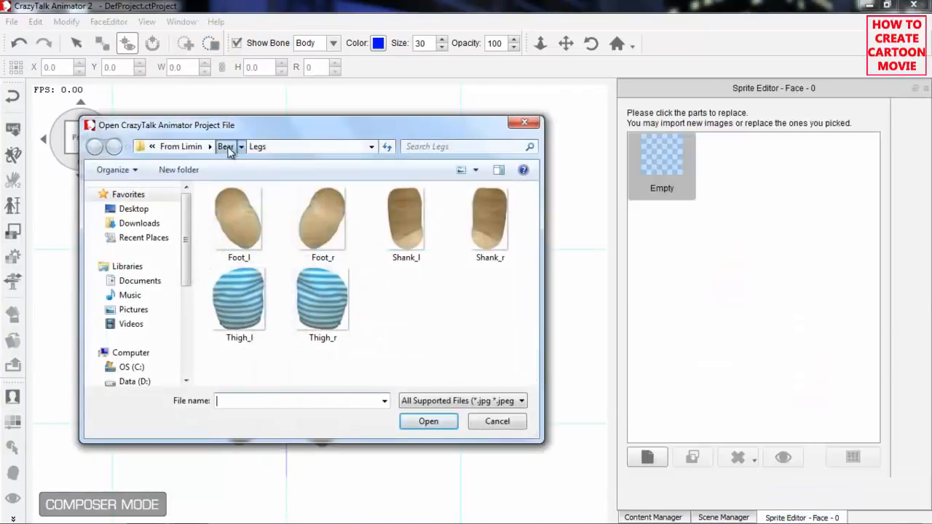
{"action": "left_click", "coordinate": [226, 147]}
{"action": "double_click", "coordinate": [245, 222]}
{"action": "left_click", "coordinate": [254, 229]}
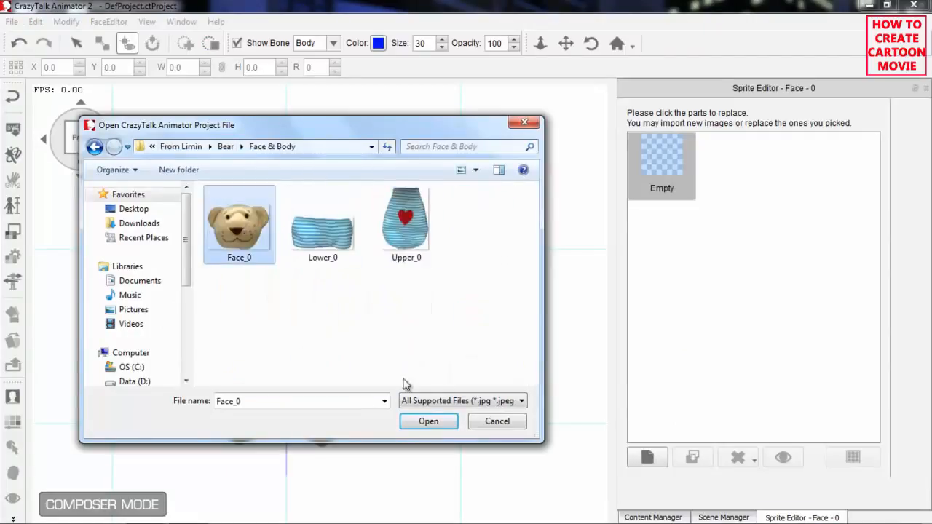
{"action": "left_click", "coordinate": [428, 422]}
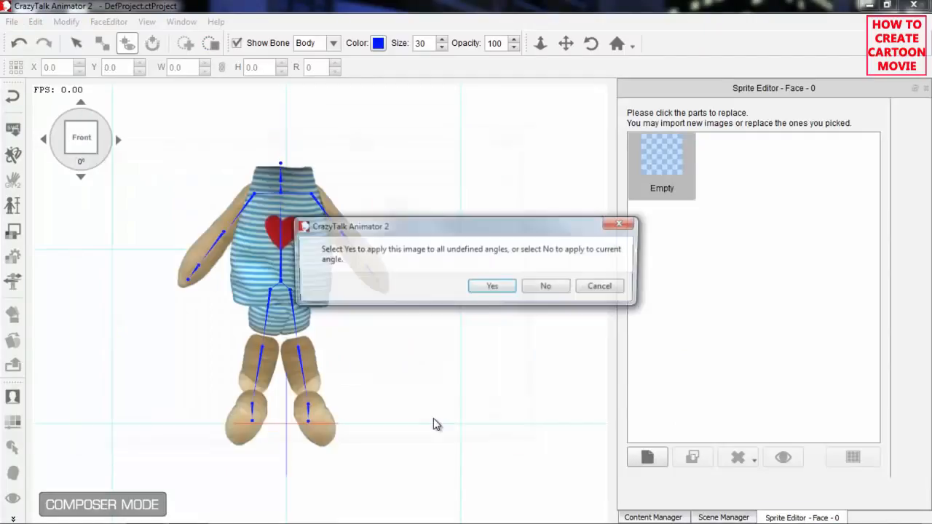
{"action": "left_click", "coordinate": [548, 288]}
Raise the face sprite onto the top of the torso, at about X -0.6, Y 161.5.
{"action": "left_click_drag", "start_coordinate": [405, 216], "coordinate": [432, 225]}
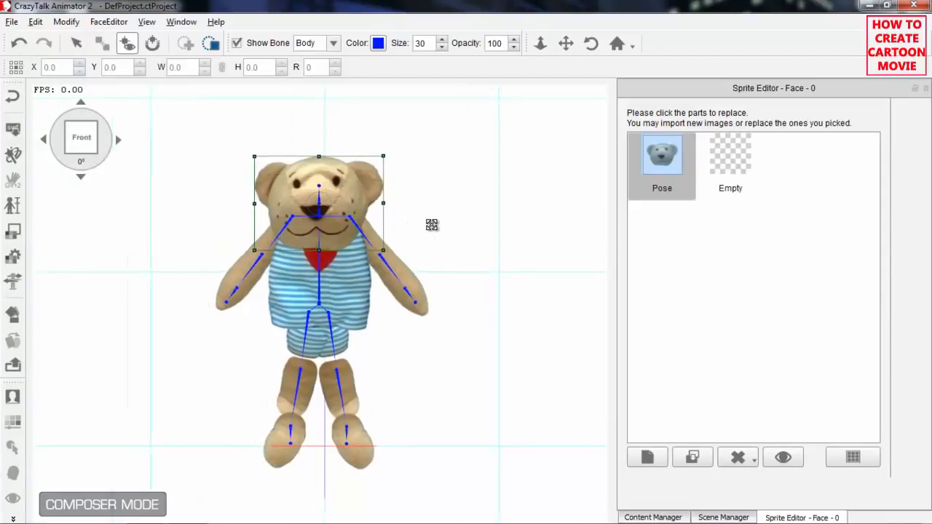
{"action": "left_click", "coordinate": [351, 206]}
{"action": "left_click_drag", "start_coordinate": [351, 206], "coordinate": [354, 165]}
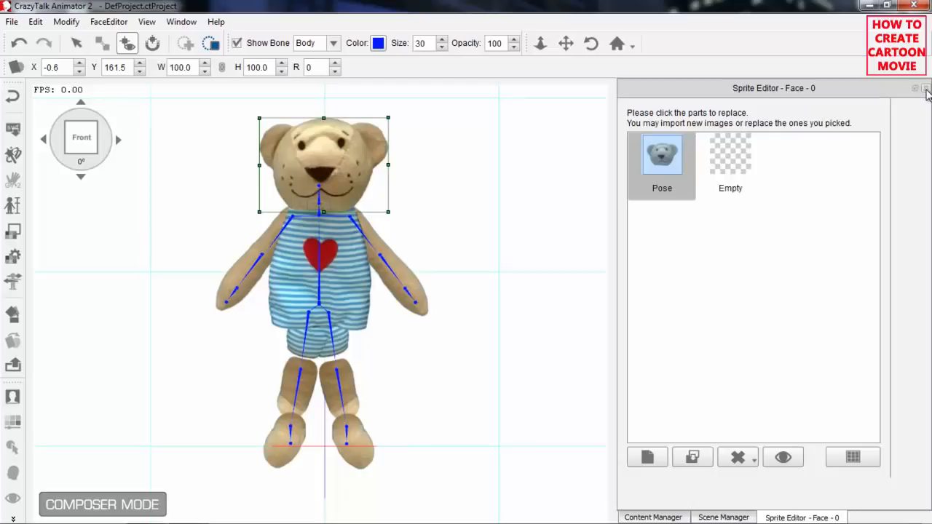
Close the Sprite Editor and spread the two legs apart at the thighs, placing the R Thigh at about X -19.1, Y 75.9.
{"action": "left_click", "coordinate": [926, 89]}
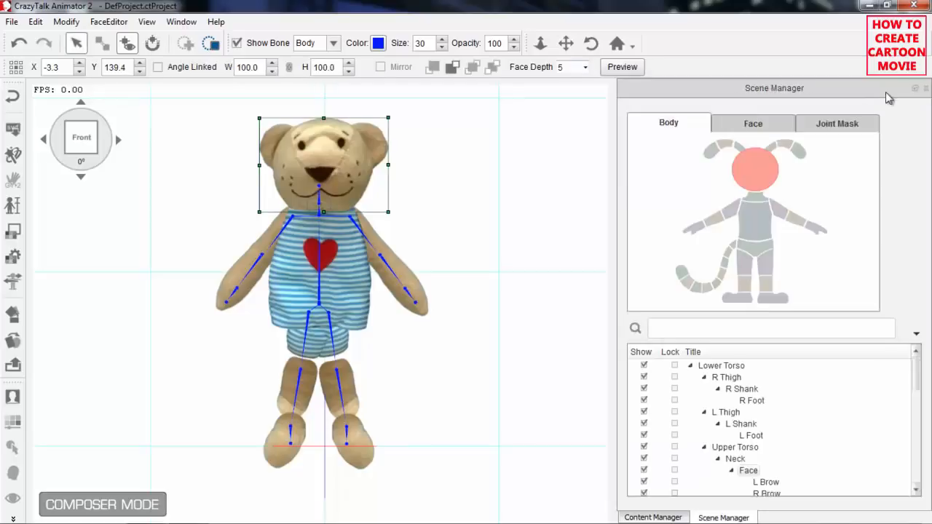
{"action": "left_click", "coordinate": [331, 329]}
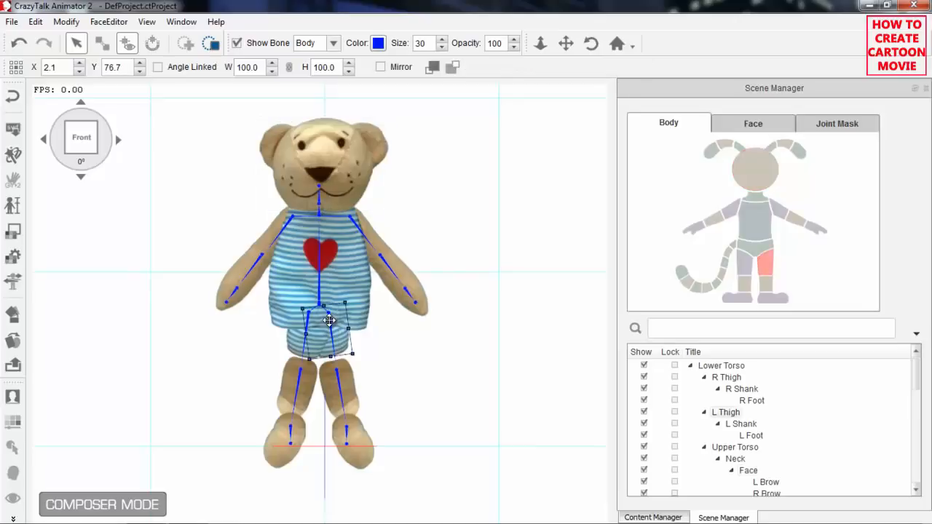
{"action": "left_click_drag", "start_coordinate": [331, 324], "coordinate": [294, 342]}
{"action": "left_click", "coordinate": [311, 337]}
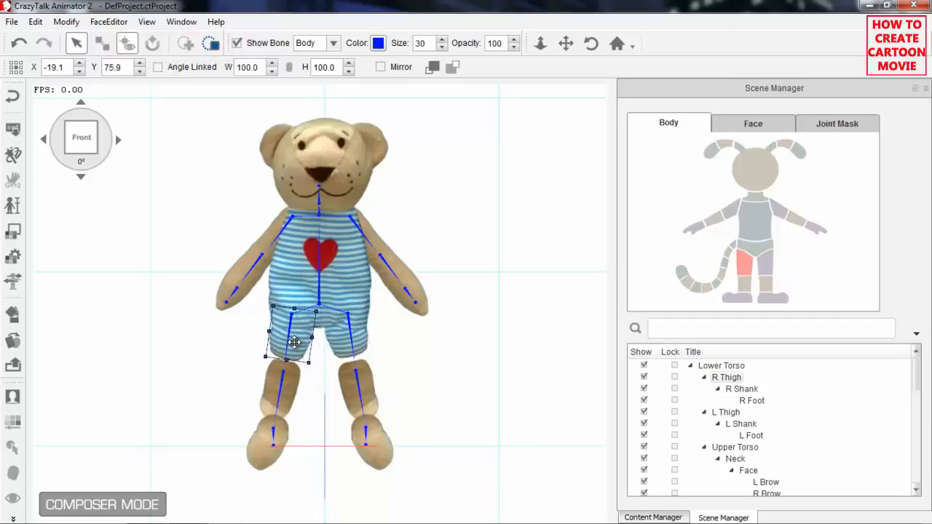
{"action": "left_click", "coordinate": [357, 350]}
Move the shanks and feet up to close the leg gaps, with R Shank at about X -22.2, Y 56.0 and L Foot at about X 20.0, Y 39.1.
{"action": "left_click", "coordinate": [356, 387]}
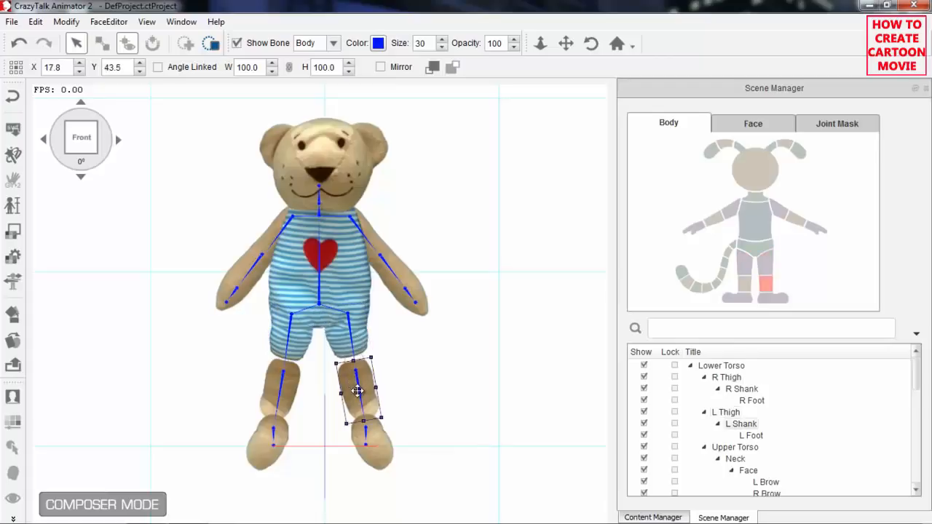
{"action": "left_click_drag", "start_coordinate": [362, 397], "coordinate": [283, 375]}
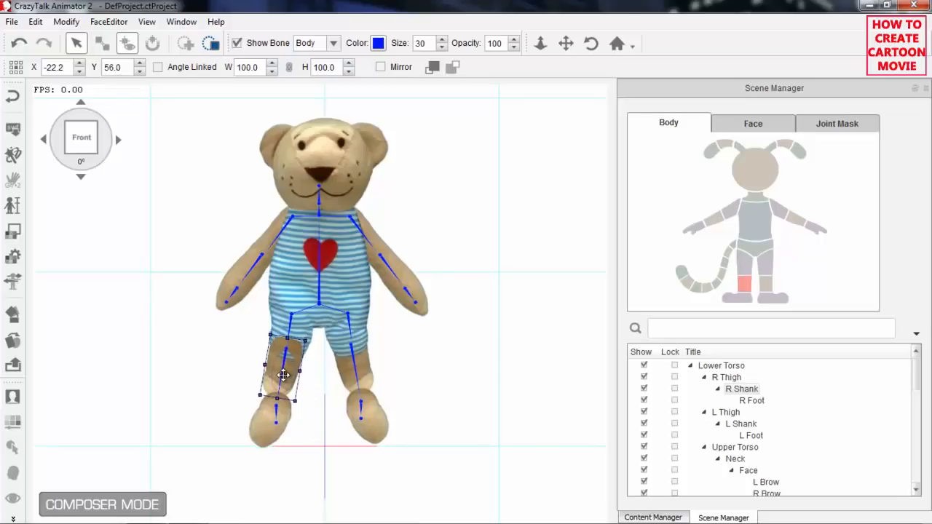
{"action": "left_click_drag", "start_coordinate": [274, 411], "coordinate": [398, 410]}
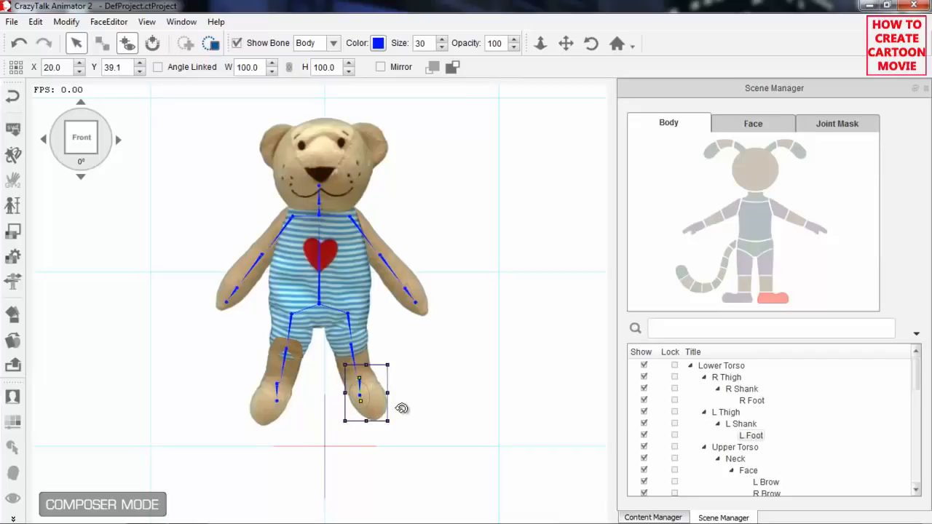
Enlarge the face's joint mask and reshape it into a wide oval covering the joint between head and torso.
{"action": "left_click", "coordinate": [348, 169]}
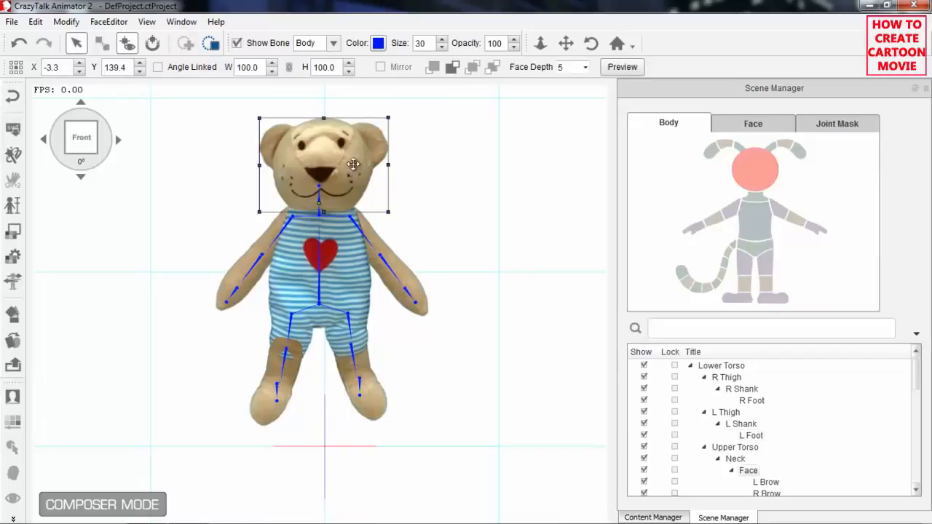
{"action": "mouse_move", "coordinate": [400, 181]}
{"action": "left_mouse_down"}
{"action": "mouse_move", "coordinate": [397, 154]}
{"action": "mouse_move", "coordinate": [410, 197]}
{"action": "mouse_move", "coordinate": [392, 166]}
{"action": "mouse_move", "coordinate": [401, 182]}
{"action": "mouse_move", "coordinate": [394, 173]}
{"action": "mouse_move", "coordinate": [392, 181]}
{"action": "left_mouse_up"}
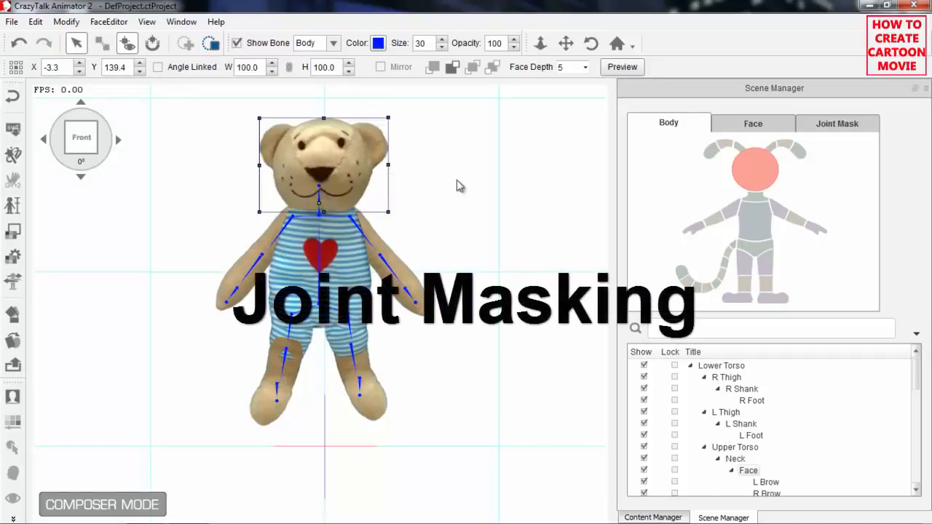
{"action": "left_click", "coordinate": [835, 127]}
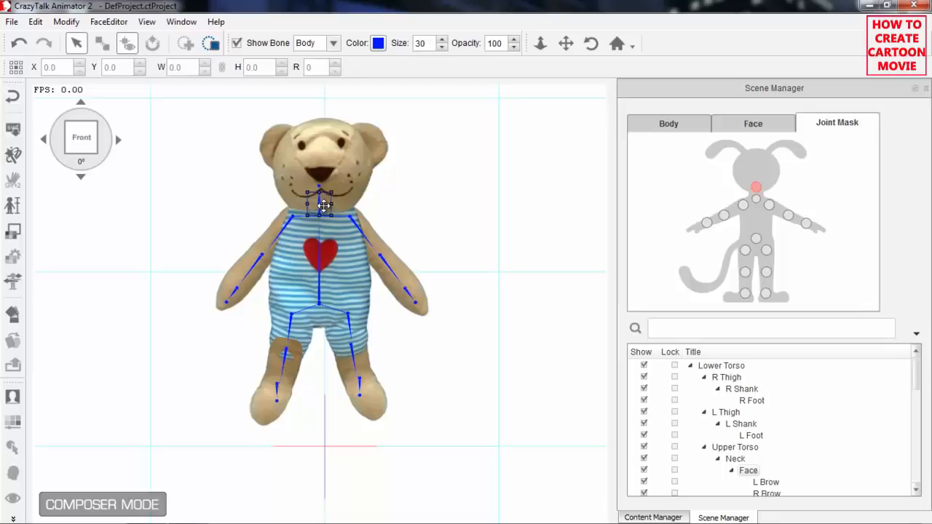
{"action": "left_click_drag", "start_coordinate": [324, 207], "coordinate": [378, 211]}
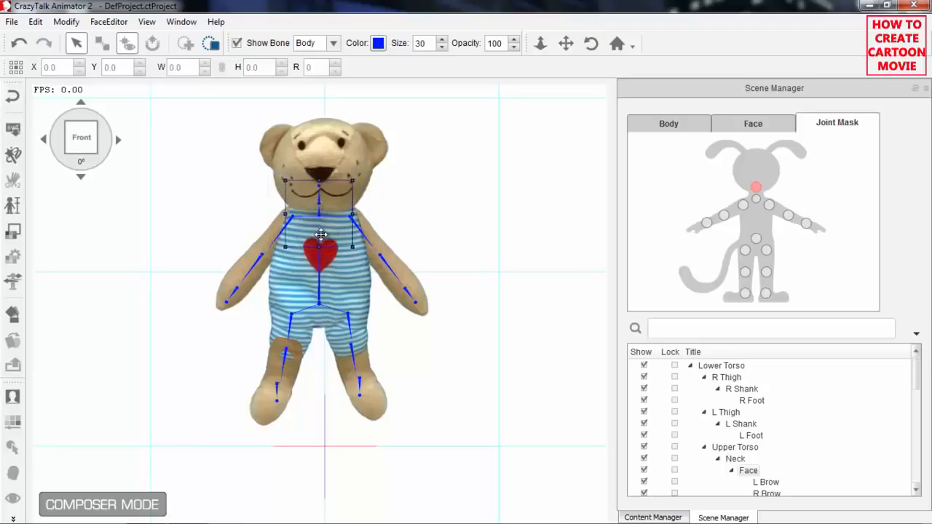
{"action": "left_click_drag", "start_coordinate": [317, 246], "coordinate": [333, 212]}
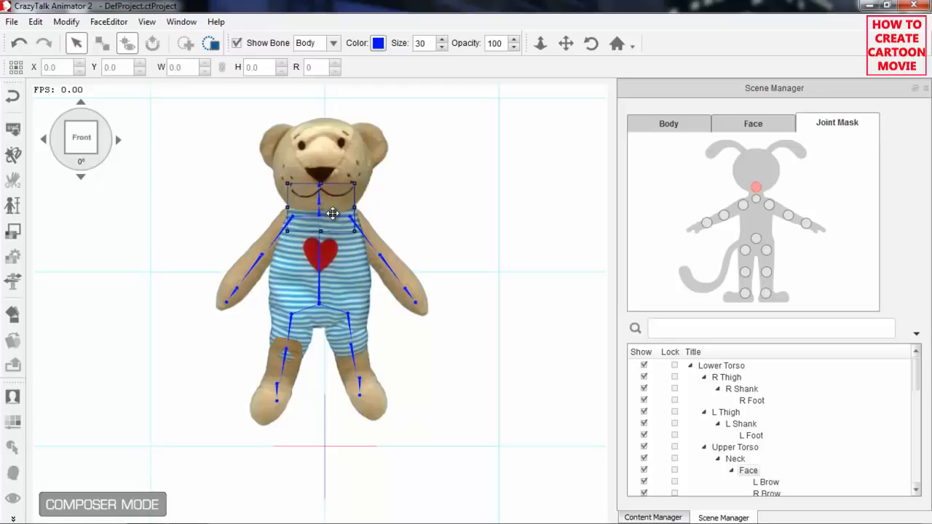
Enlarge the L Arm joint mask and rotate it along the arm, placing it over the bear's left shoulder joint.
{"action": "left_click", "coordinate": [769, 205]}
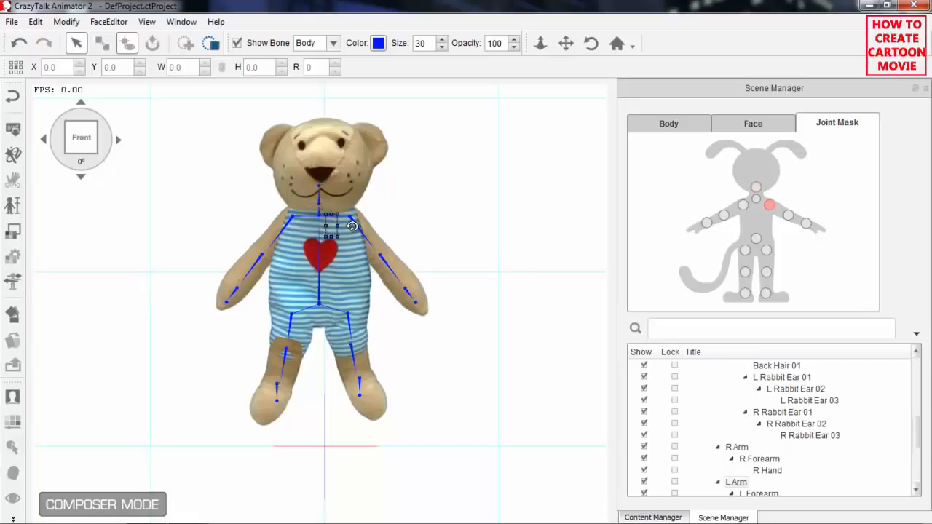
{"action": "scroll", "coordinate": [494, 286], "scroll_direction": "up", "scroll_amount": 5}
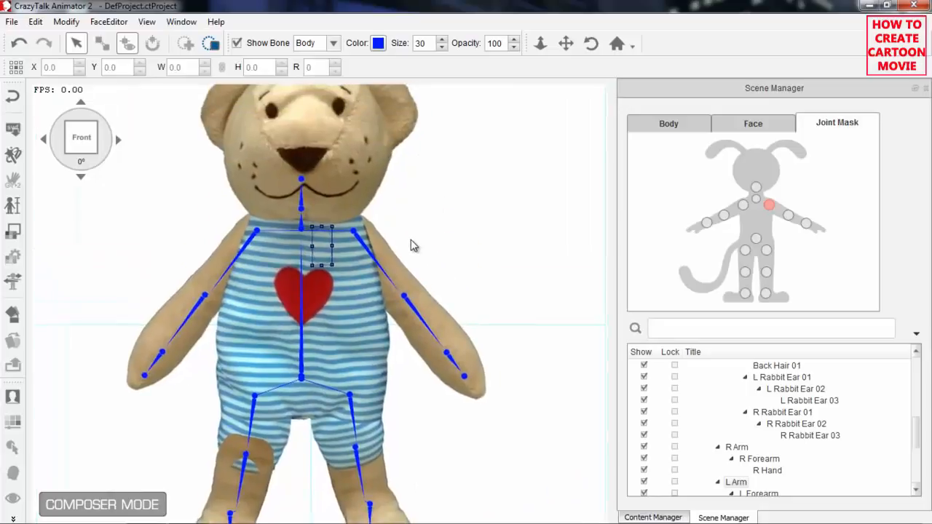
{"action": "left_click_drag", "start_coordinate": [321, 252], "coordinate": [419, 260]}
{"action": "left_click_drag", "start_coordinate": [336, 252], "coordinate": [371, 270]}
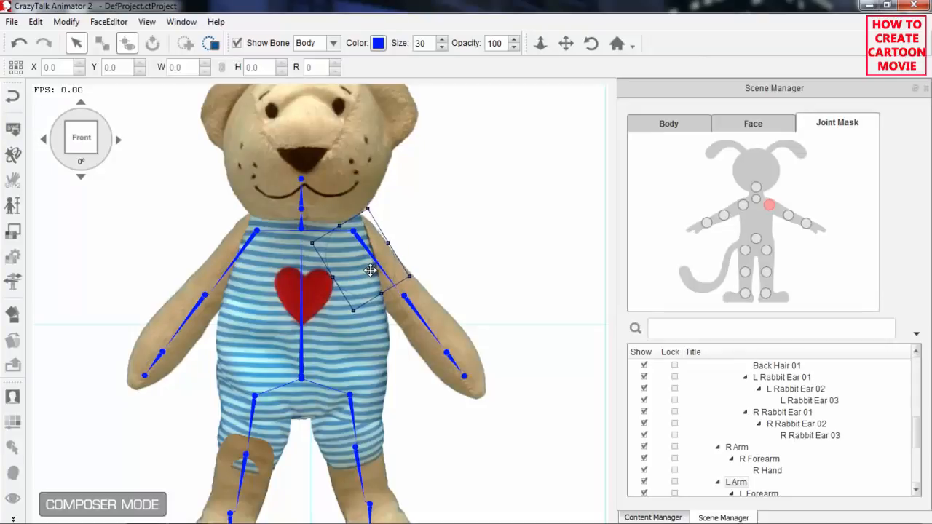
Enlarge the R Arm joint mask, rotate it to follow the arm and fit it over the right shoulder joint.
{"action": "left_click", "coordinate": [743, 205]}
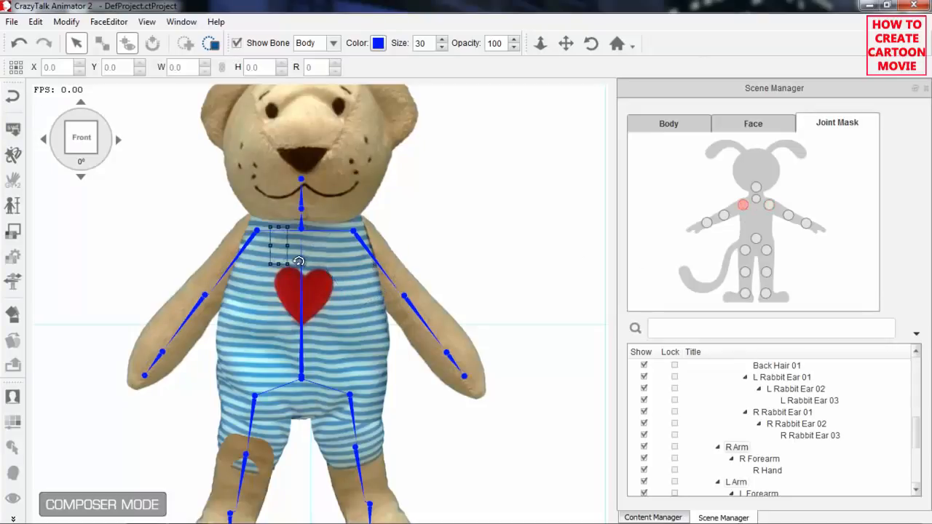
{"action": "left_click_drag", "start_coordinate": [294, 263], "coordinate": [249, 258]}
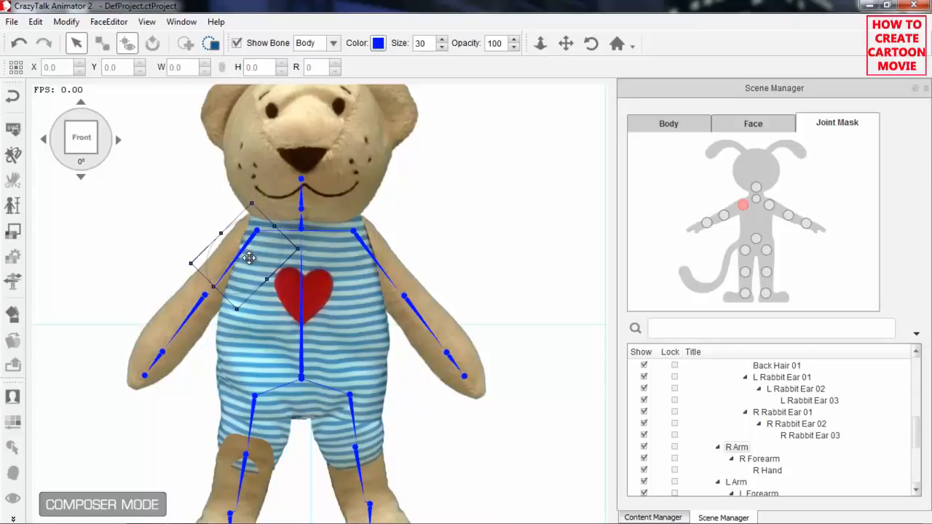
{"action": "left_click_drag", "start_coordinate": [214, 285], "coordinate": [247, 262]}
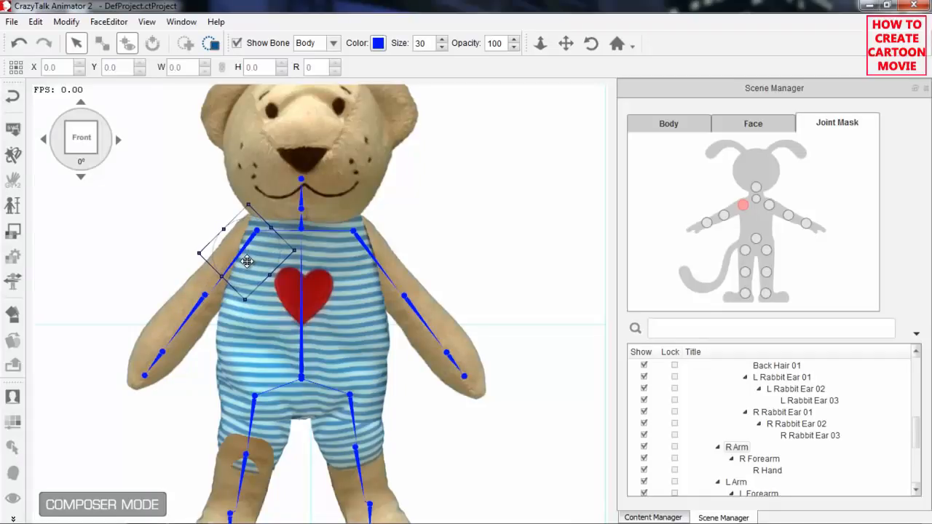
Fit the R Forearm, R Hand and L Forearm joint masks over their elbow and wrist joints, enlarging both forearm masks to the arm's width.
{"action": "left_click", "coordinate": [724, 215]}
{"action": "mouse_move", "coordinate": [215, 297]}
{"action": "left_mouse_down"}
{"action": "mouse_move", "coordinate": [196, 290]}
{"action": "mouse_move", "coordinate": [208, 297]}
{"action": "mouse_move", "coordinate": [185, 317]}
{"action": "mouse_move", "coordinate": [205, 310]}
{"action": "left_mouse_up"}
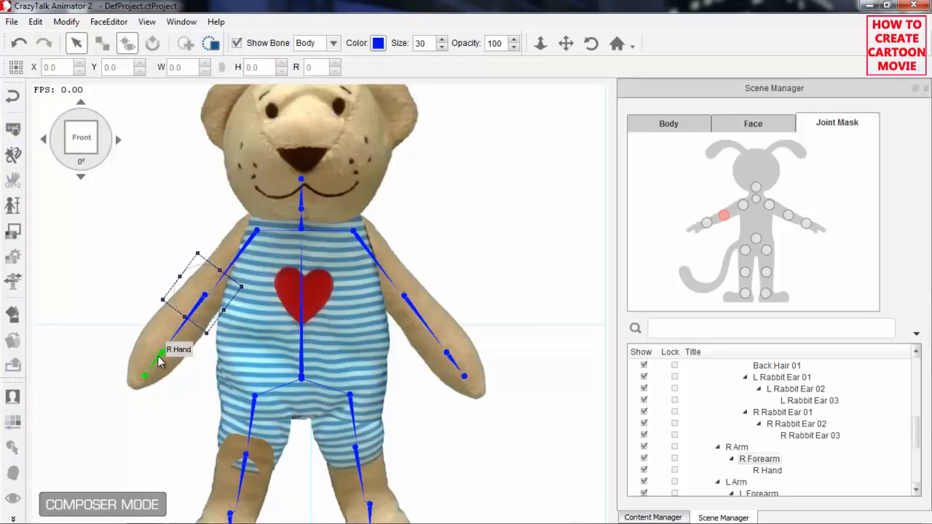
{"action": "left_click", "coordinate": [707, 229]}
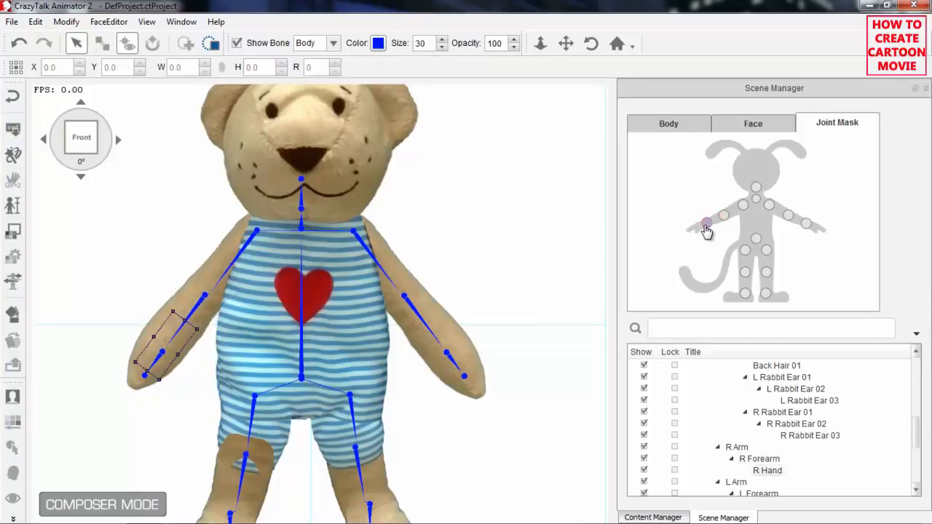
{"action": "left_click_drag", "start_coordinate": [183, 358], "coordinate": [182, 358]}
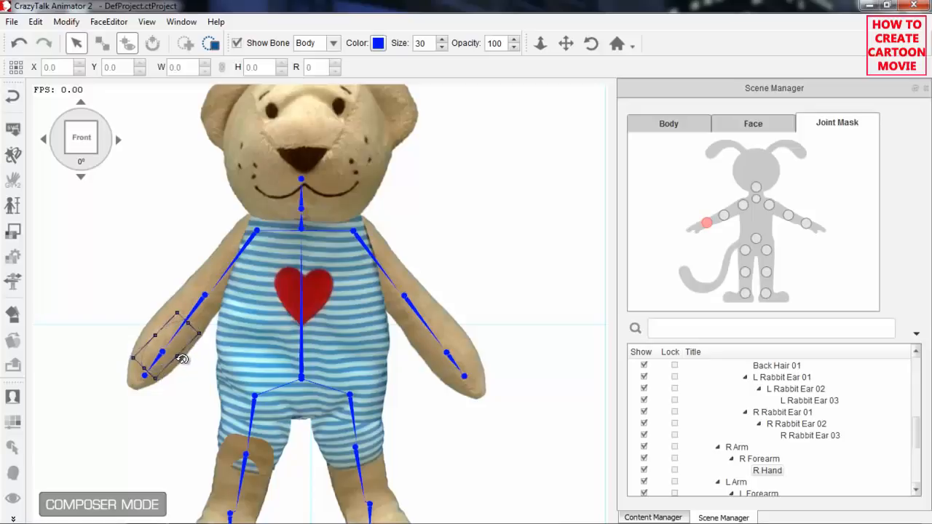
{"action": "left_click", "coordinate": [787, 216]}
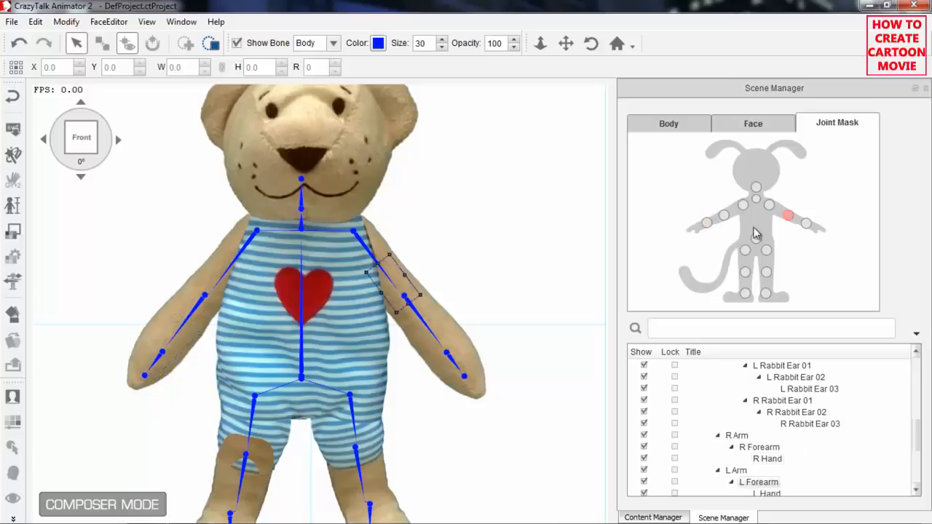
{"action": "left_click_drag", "start_coordinate": [392, 282], "coordinate": [419, 296]}
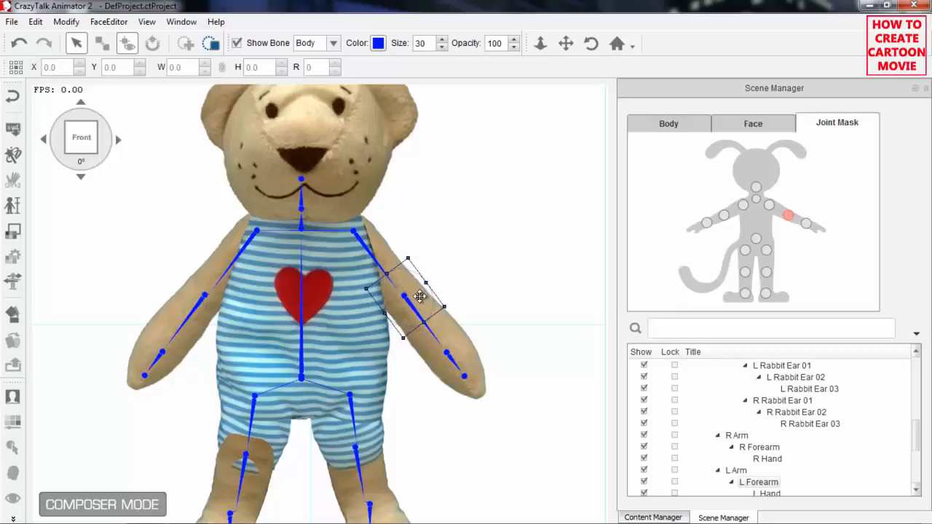
Enlarge the Upper Torso joint mask to the full body width and center it over the waist joint.
{"action": "left_click", "coordinate": [756, 241]}
{"action": "scroll", "coordinate": [523, 354], "scroll_direction": "down", "scroll_amount": 3}
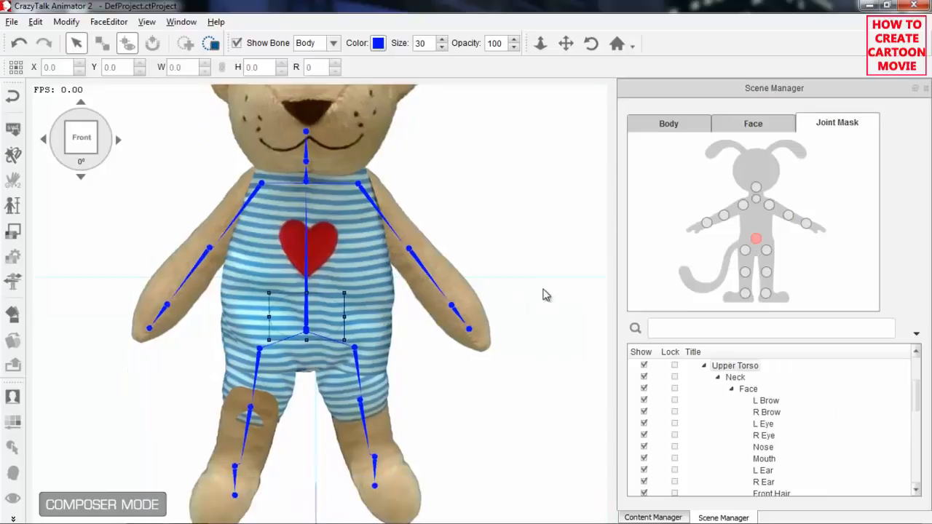
{"action": "left_click_drag", "start_coordinate": [352, 260], "coordinate": [399, 222]}
{"action": "left_click_drag", "start_coordinate": [359, 296], "coordinate": [360, 300]}
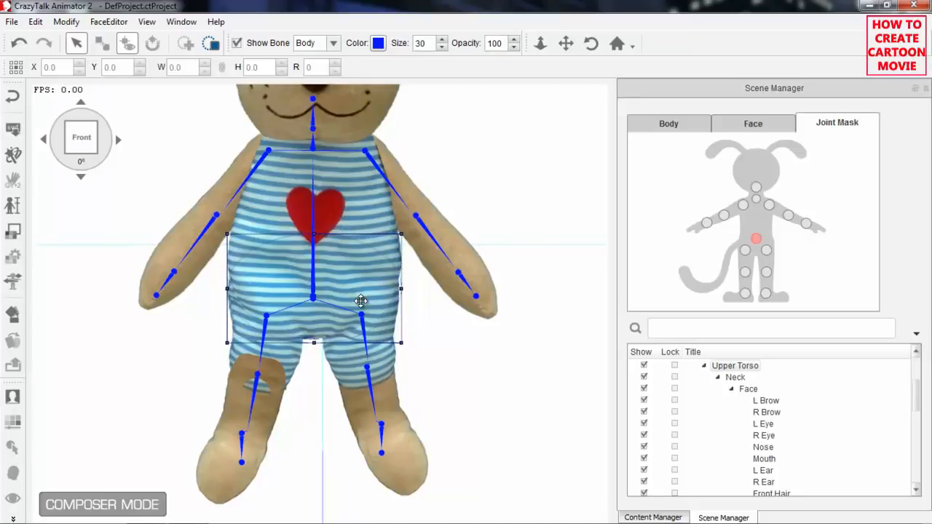
Enlarge the R Thigh and L Thigh joint masks and center each one over its hip joint and shorts leg.
{"action": "left_click", "coordinate": [746, 253]}
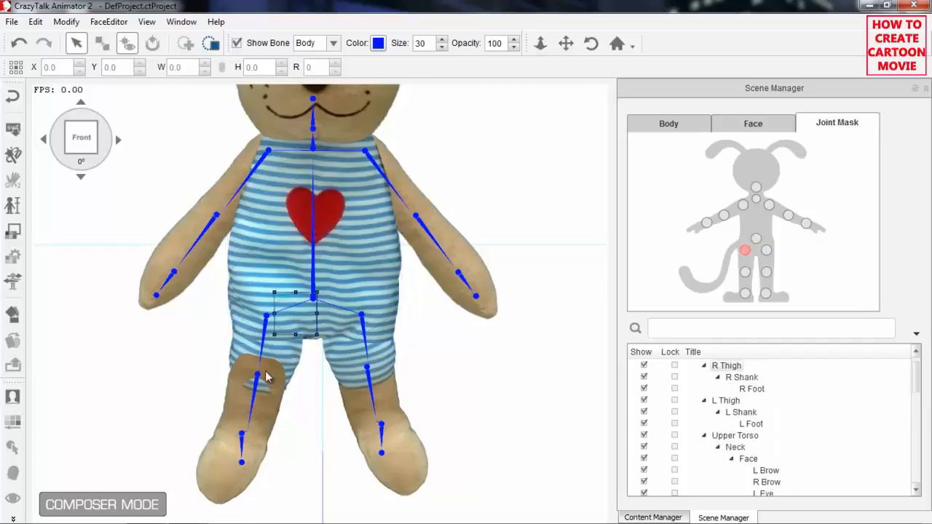
{"action": "left_click_drag", "start_coordinate": [297, 326], "coordinate": [277, 340]}
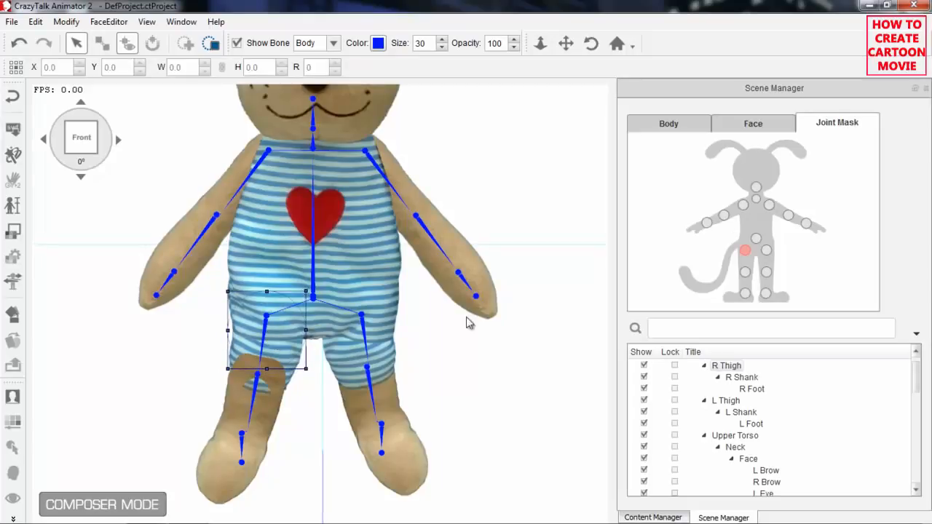
{"action": "left_click", "coordinate": [767, 251]}
{"action": "left_click_drag", "start_coordinate": [335, 327], "coordinate": [371, 341]}
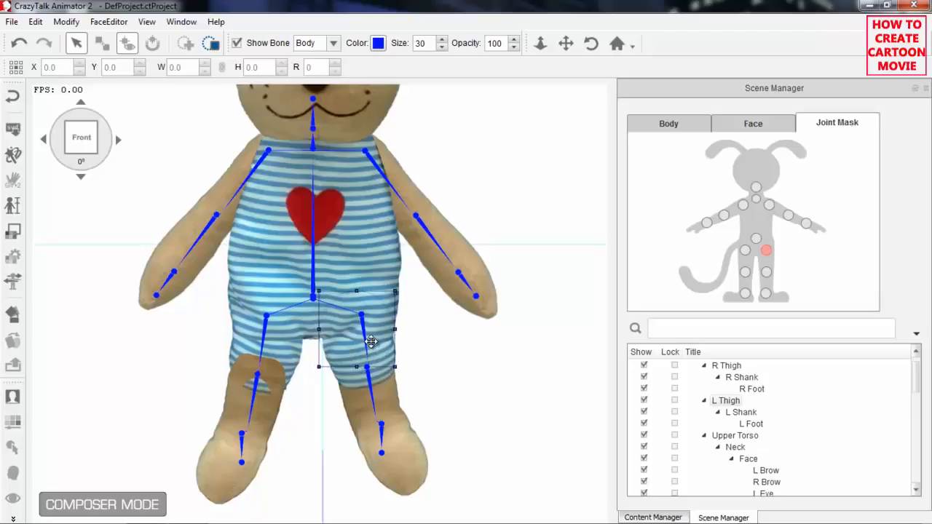
Fit the L Shank joint mask over the left knee and the L Foot joint mask over the left ankle, widening both to the leg's width.
{"action": "left_click", "coordinate": [767, 272]}
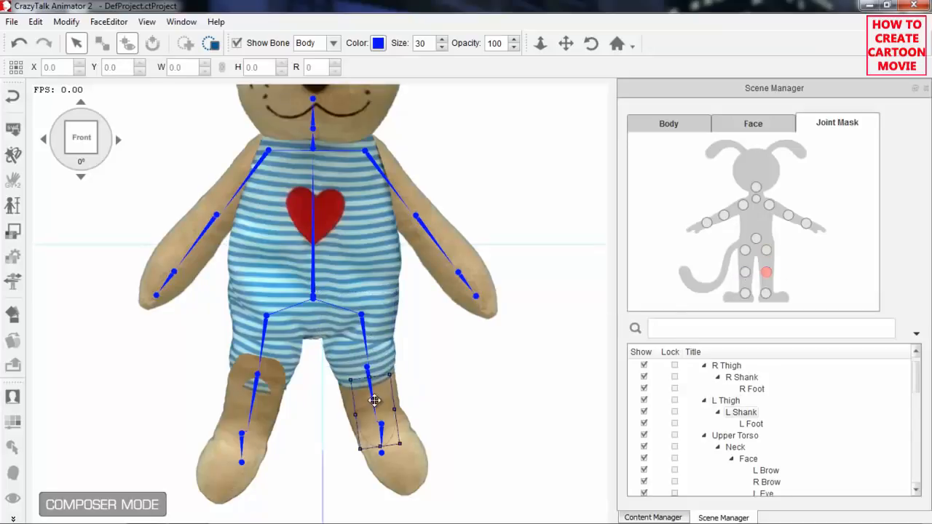
{"action": "left_click_drag", "start_coordinate": [373, 409], "coordinate": [357, 381]}
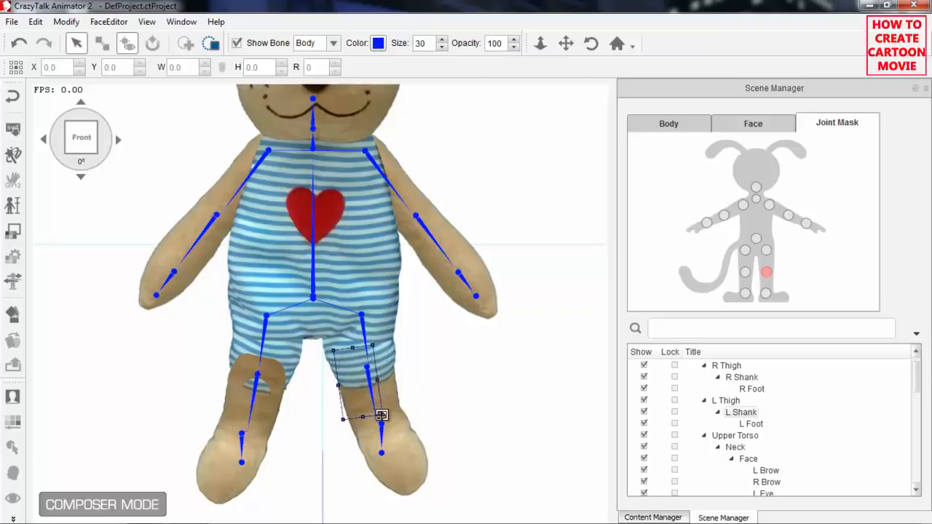
{"action": "left_click_drag", "start_coordinate": [383, 410], "coordinate": [384, 380]}
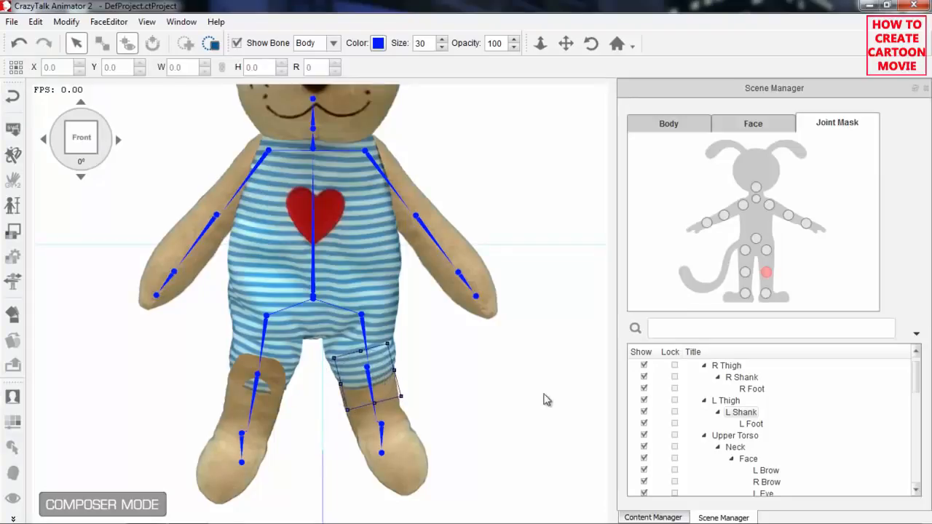
{"action": "left_click", "coordinate": [765, 294]}
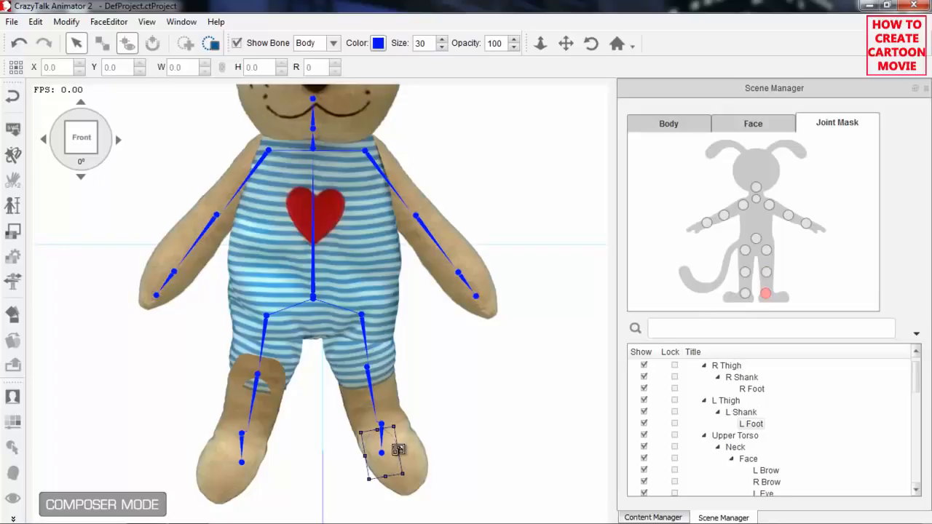
{"action": "left_click_drag", "start_coordinate": [416, 455], "coordinate": [420, 436]}
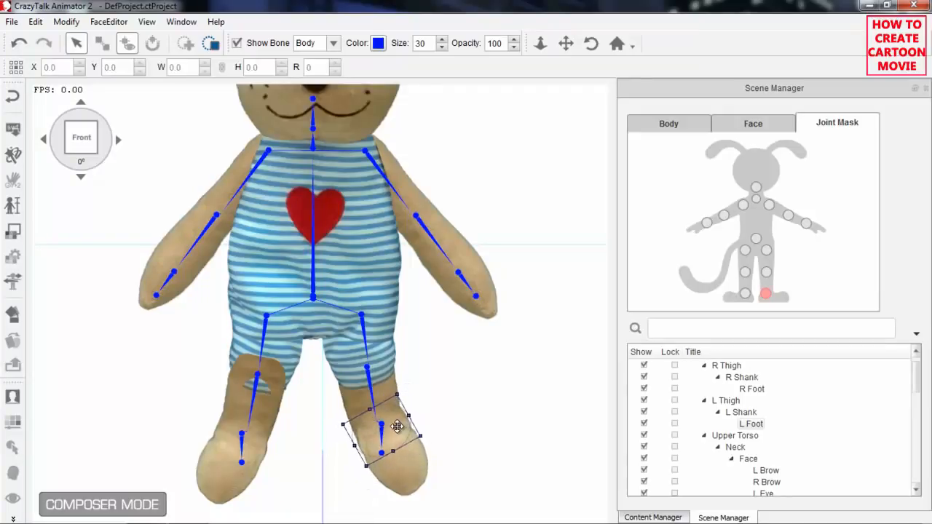
Enlarge the R Shank and R Foot joint masks and place them over the right knee and right ankle.
{"action": "left_click", "coordinate": [745, 272]}
{"action": "left_click_drag", "start_coordinate": [257, 412], "coordinate": [288, 380]}
{"action": "left_click_drag", "start_coordinate": [264, 343], "coordinate": [263, 340]}
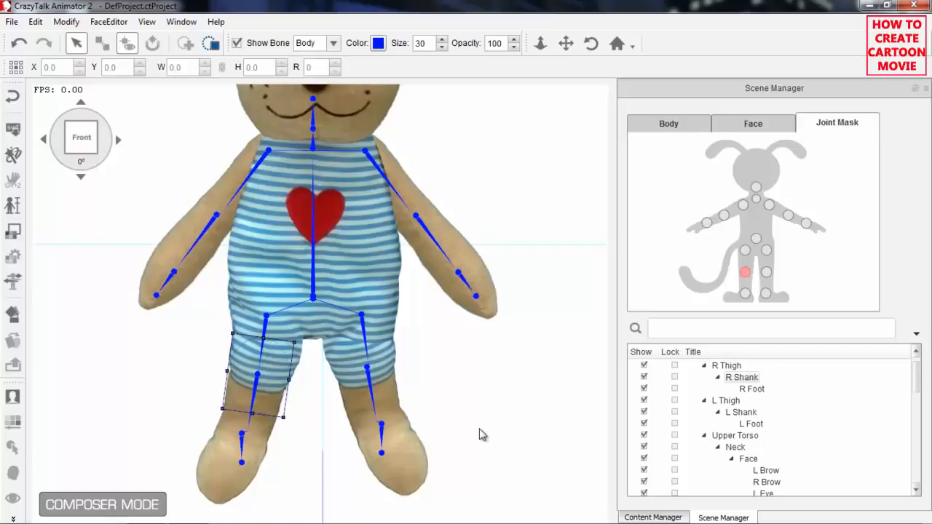
{"action": "left_click", "coordinate": [745, 293]}
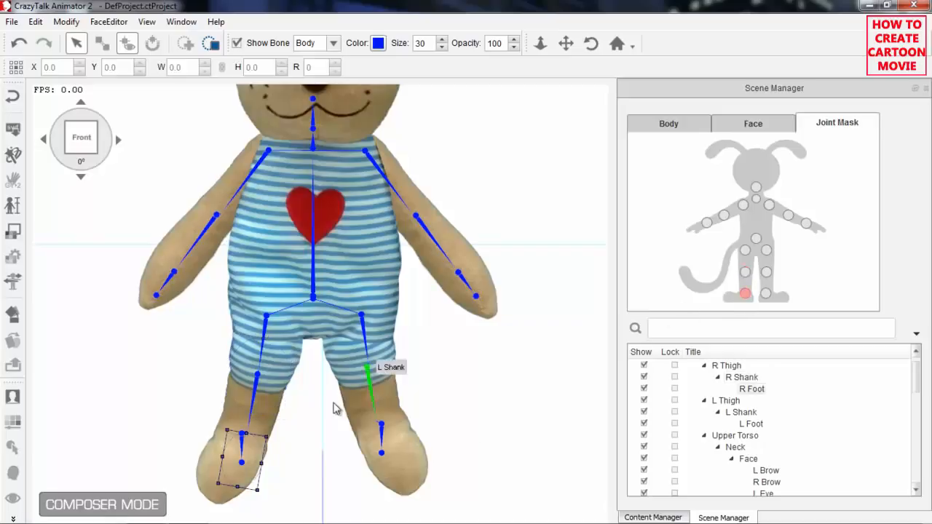
{"action": "left_click_drag", "start_coordinate": [243, 459], "coordinate": [255, 425]}
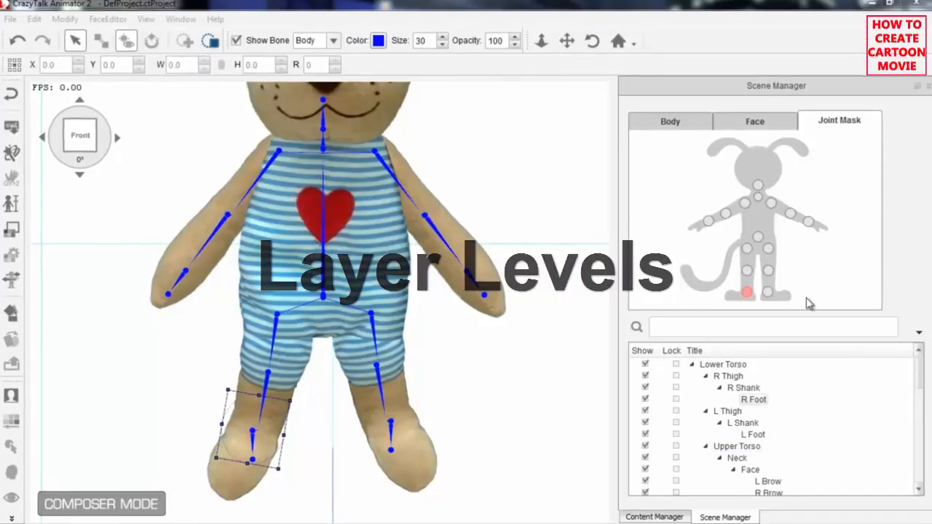
Move the R Shank joint mask off the knee into the gap between the legs and return to the body parts.
{"action": "left_click", "coordinate": [747, 272]}
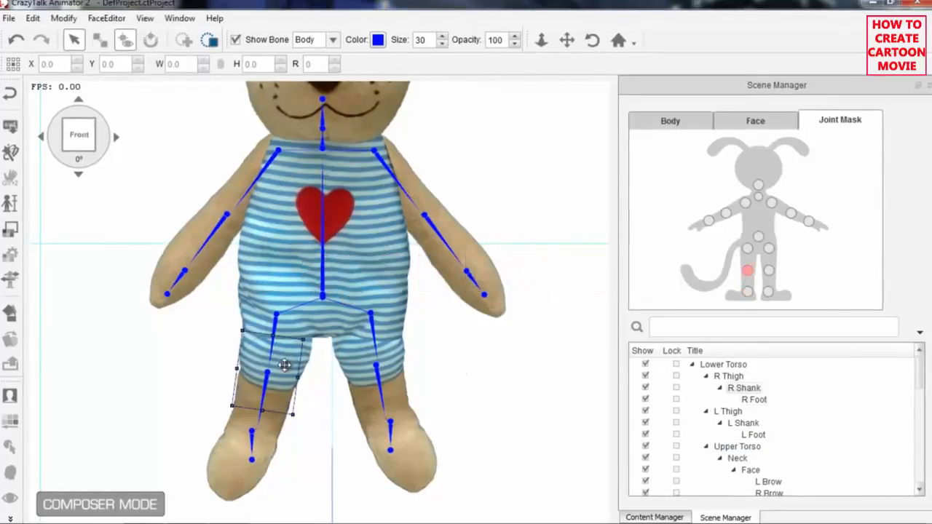
{"action": "left_click_drag", "start_coordinate": [285, 371], "coordinate": [341, 377]}
{"action": "left_click", "coordinate": [676, 124]}
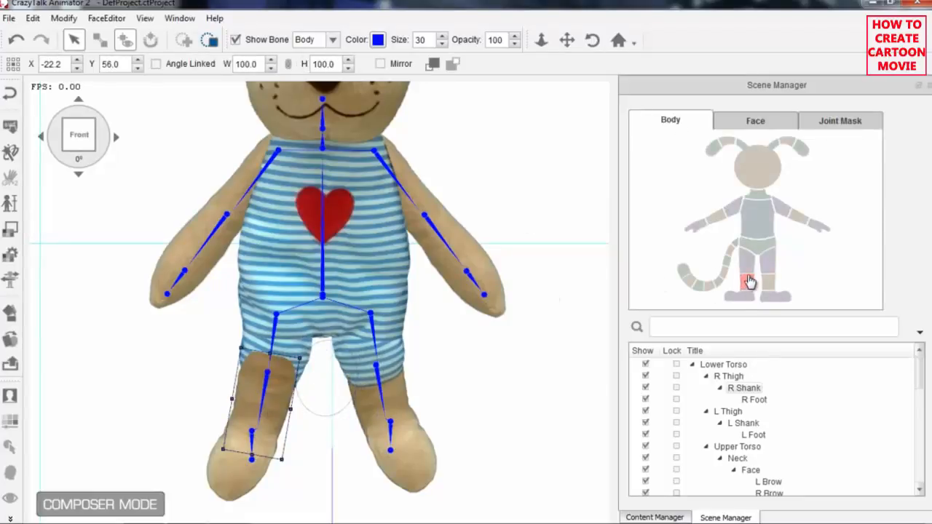
Try bringing the R Thigh to the front of the layer order and send it to the back again.
{"action": "left_click", "coordinate": [747, 258]}
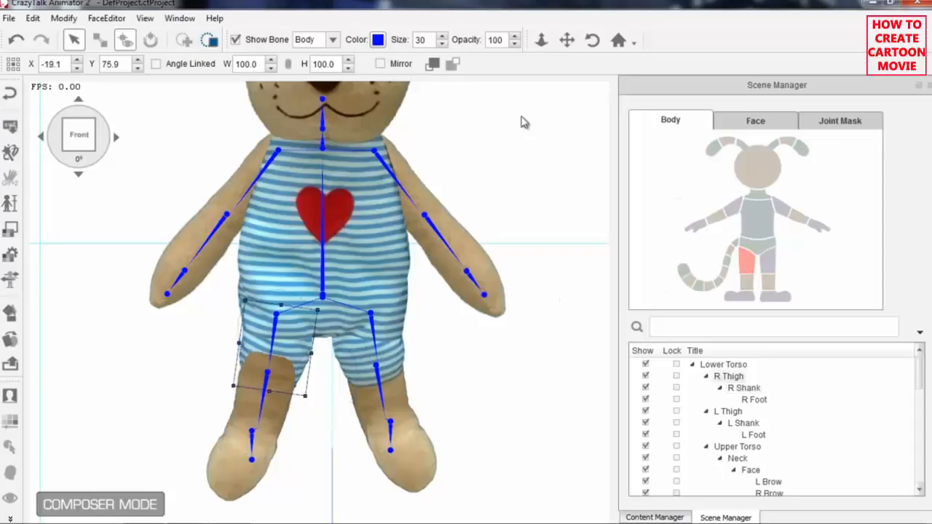
{"action": "left_click", "coordinate": [432, 65]}
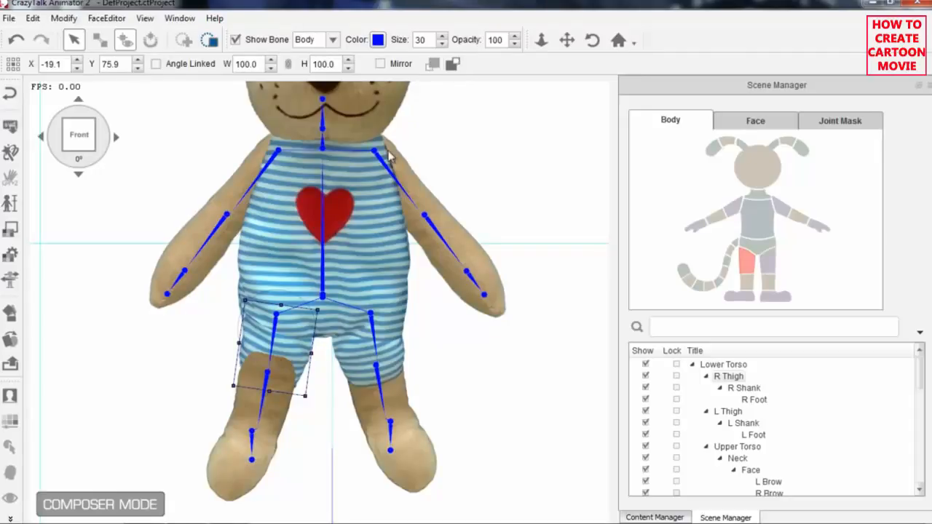
{"action": "left_click", "coordinate": [453, 65]}
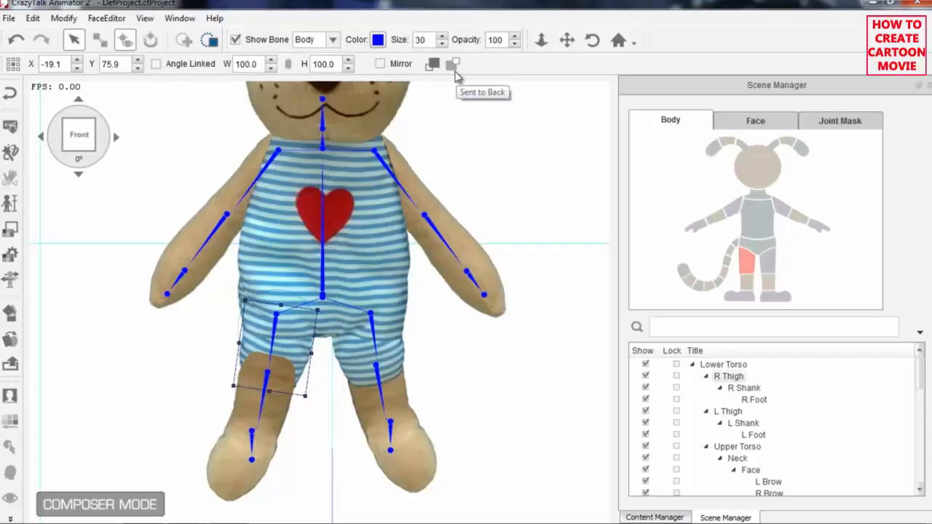
Turn off Affected by 3D Motion for the character.
{"action": "left_click", "coordinate": [33, 18]}
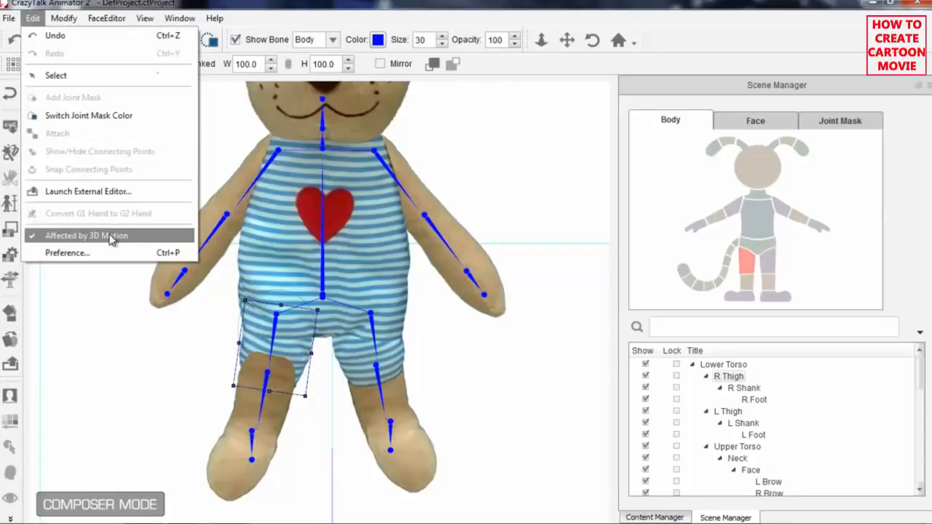
{"action": "left_click", "coordinate": [86, 235]}
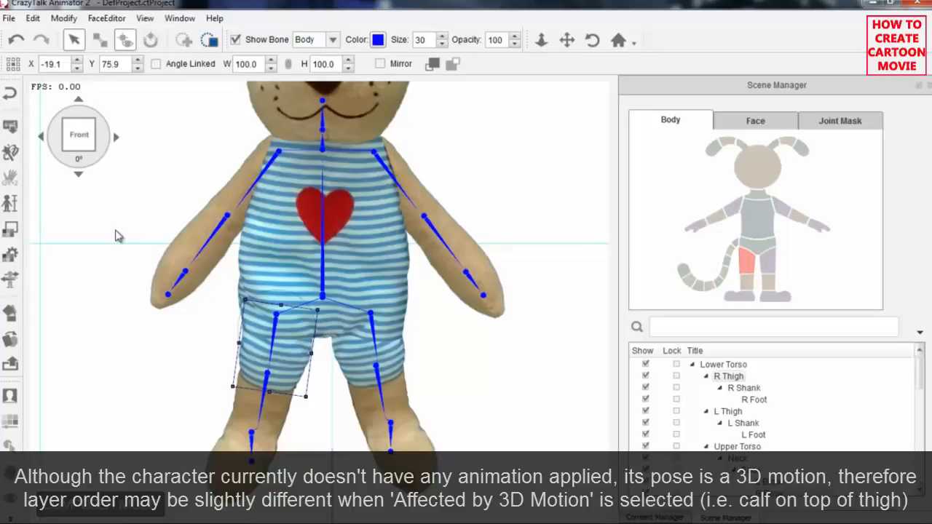
Move the L Shank joint mask off the leg to its outer side and bring the L Shank in front of the thigh.
{"action": "left_click", "coordinate": [769, 274]}
{"action": "left_click", "coordinate": [831, 123]}
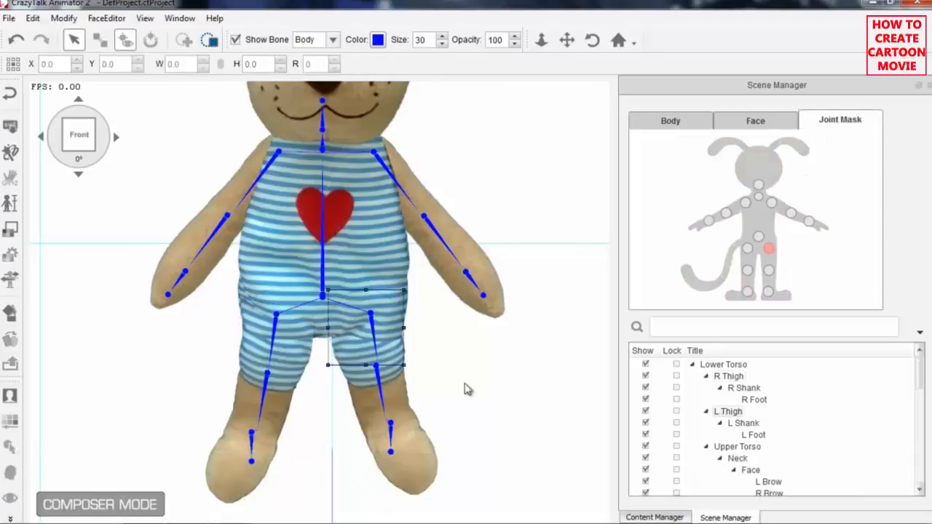
{"action": "left_click", "coordinate": [769, 271]}
{"action": "left_click_drag", "start_coordinate": [407, 379], "coordinate": [478, 369]}
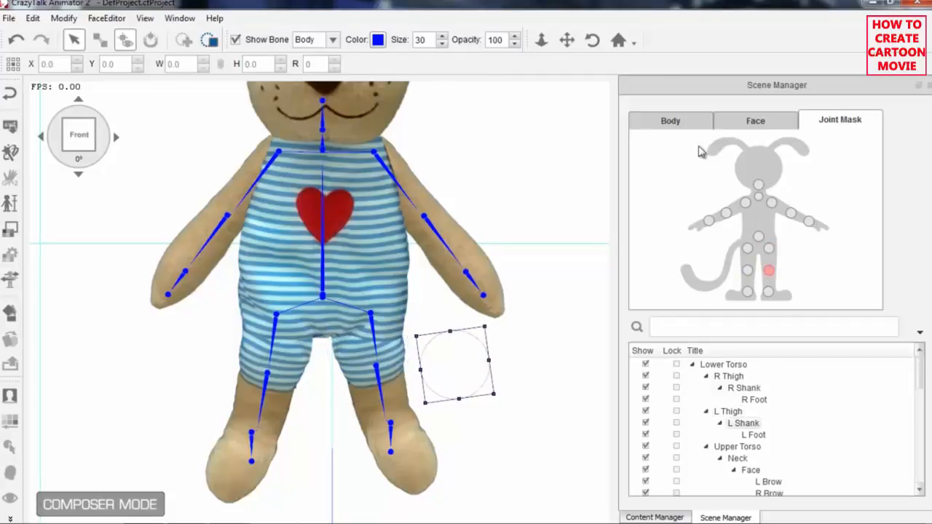
{"action": "left_click", "coordinate": [674, 121]}
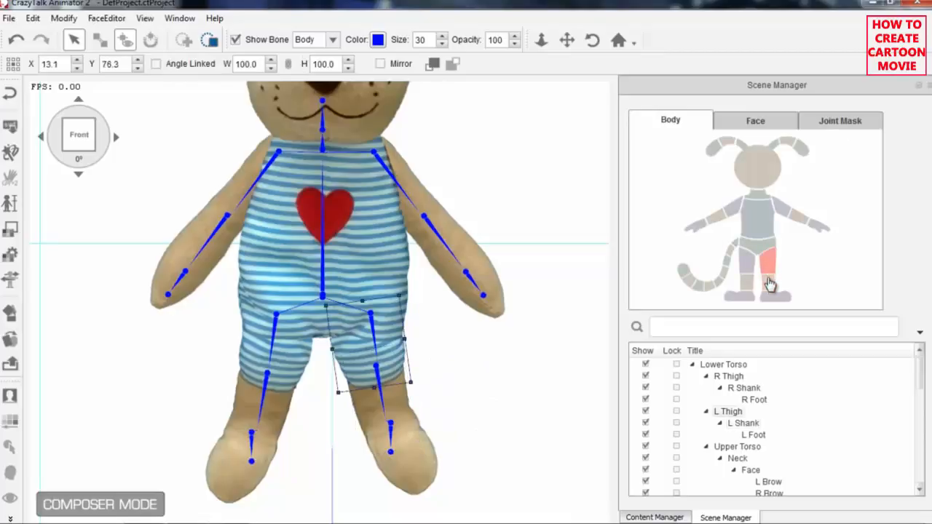
{"action": "left_click", "coordinate": [434, 65]}
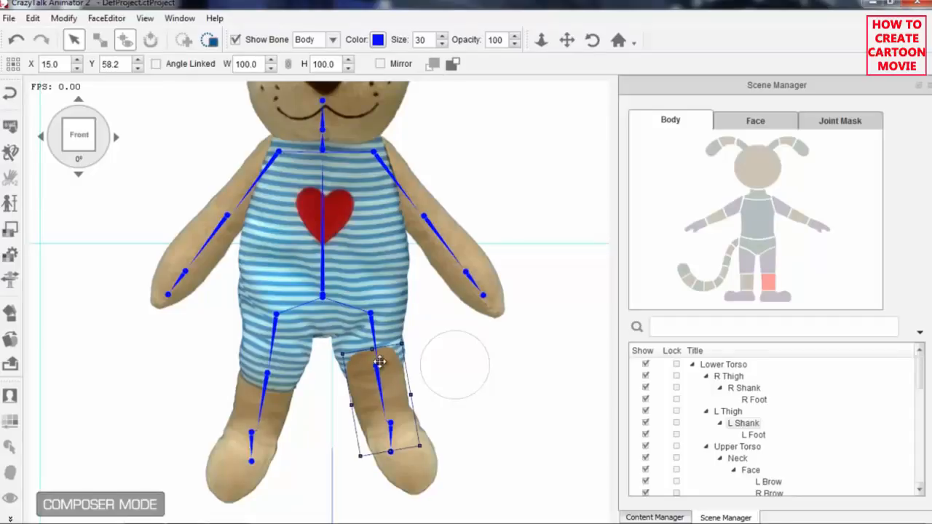
Shift the L Shank joint mask further away from the leg's outer side and send the L Shank behind the thigh.
{"action": "left_click", "coordinate": [827, 125]}
{"action": "left_click_drag", "start_coordinate": [455, 370], "coordinate": [475, 375]}
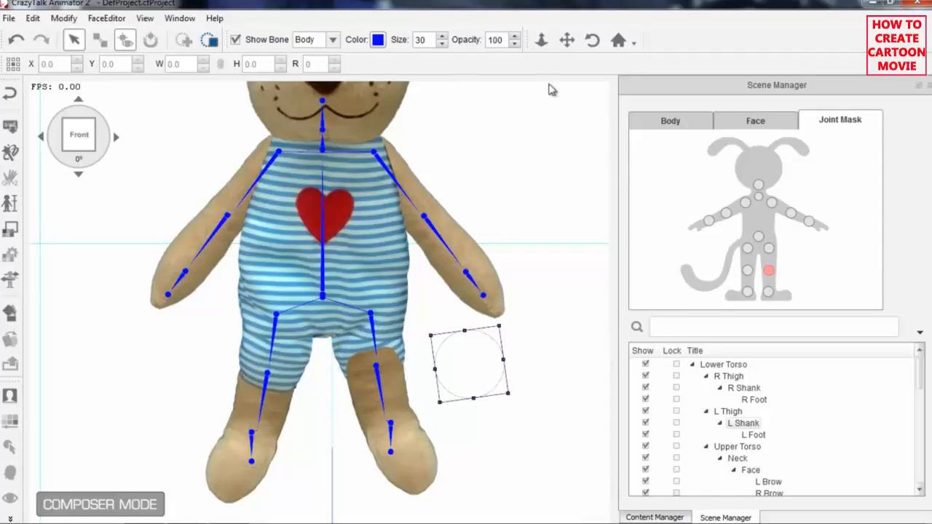
{"action": "left_click", "coordinate": [688, 123]}
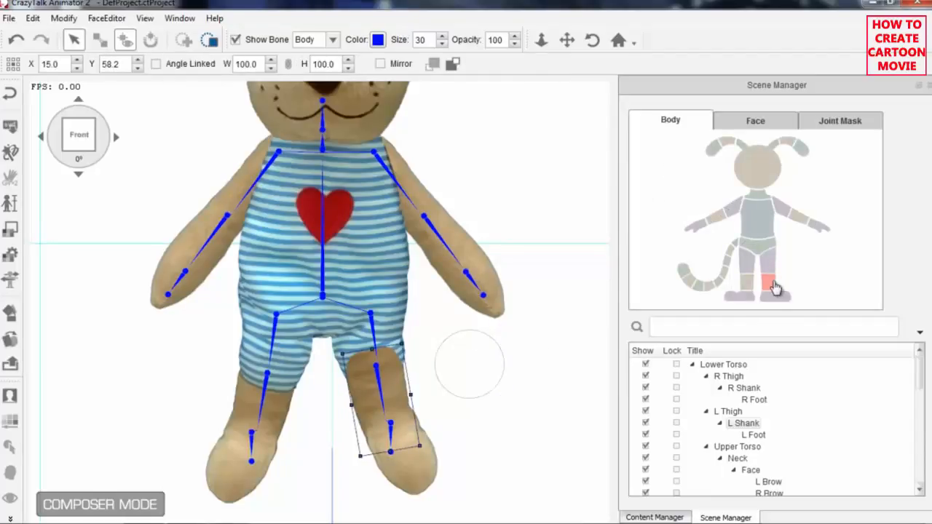
{"action": "left_click", "coordinate": [453, 65]}
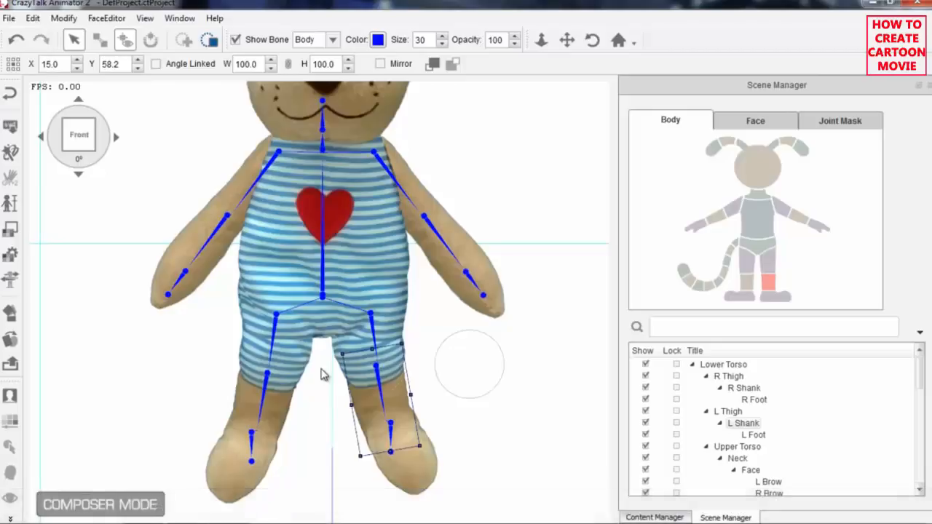
Place the L Shank joint mask back over the knee and turn on Affected by 3D Motion for the character.
{"action": "left_click", "coordinate": [823, 123]}
{"action": "left_click_drag", "start_coordinate": [457, 373], "coordinate": [381, 379]}
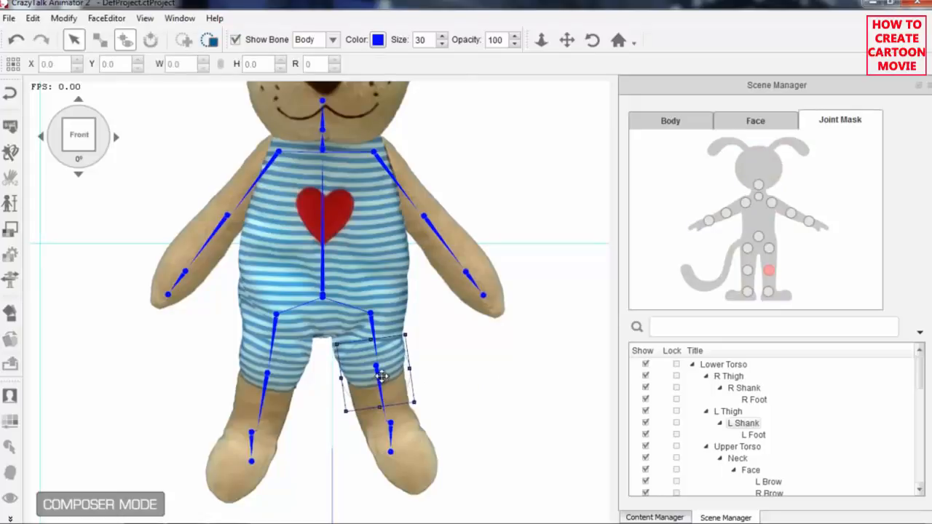
{"action": "left_click", "coordinate": [33, 19]}
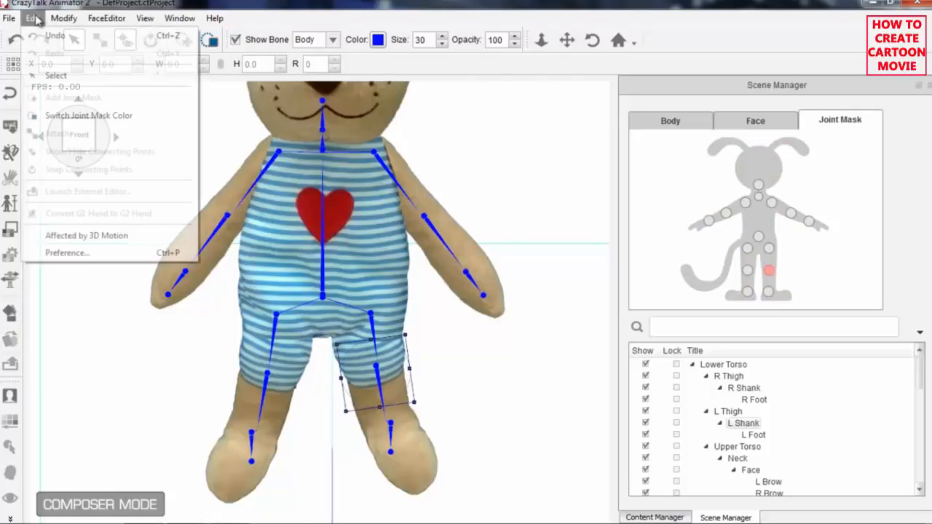
{"action": "left_click", "coordinate": [119, 237]}
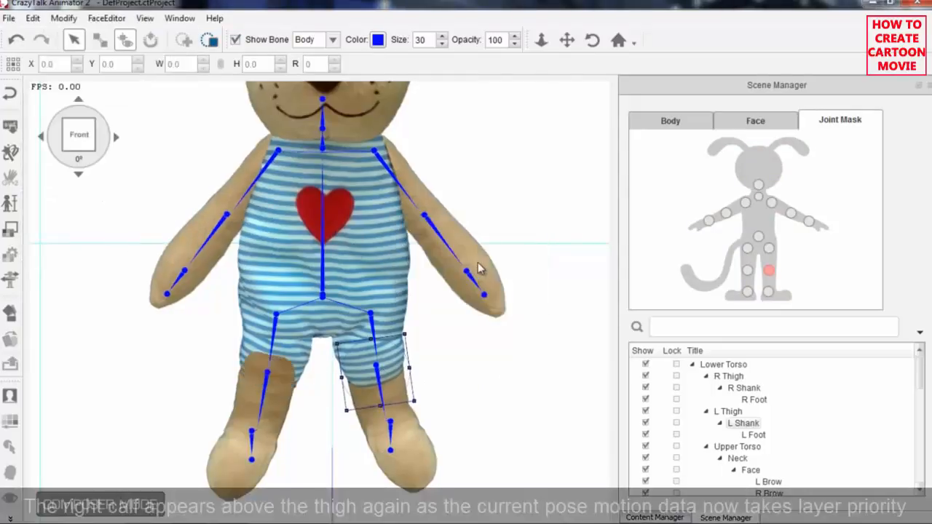
Move the R Shank joint mask from the gap between the legs back onto the knee.
{"action": "left_click", "coordinate": [747, 270]}
{"action": "left_click_drag", "start_coordinate": [339, 389], "coordinate": [276, 380]}
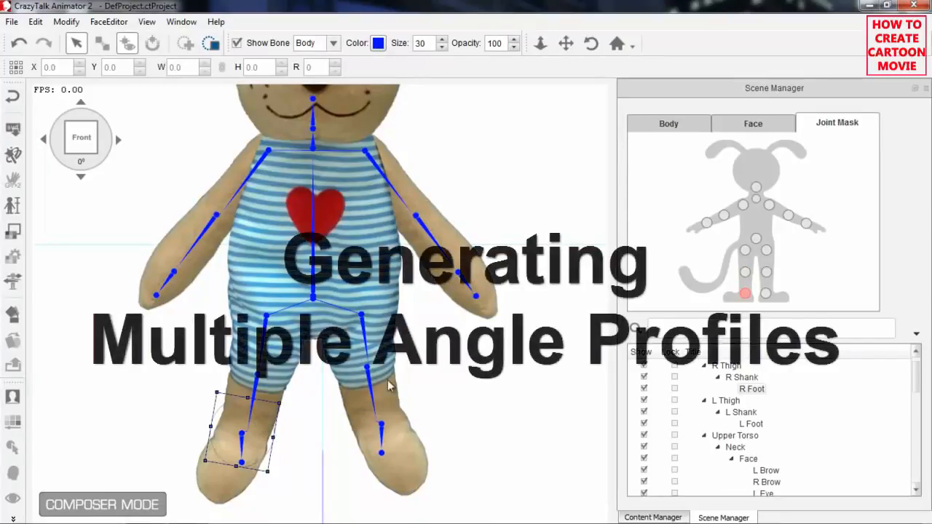
Turn the bear into a multi-angle character, applying the front angle's bones, sprites, joint masks and layer order to all angle profiles.
{"action": "scroll", "coordinate": [521, 252], "scroll_direction": "down", "scroll_amount": 5}
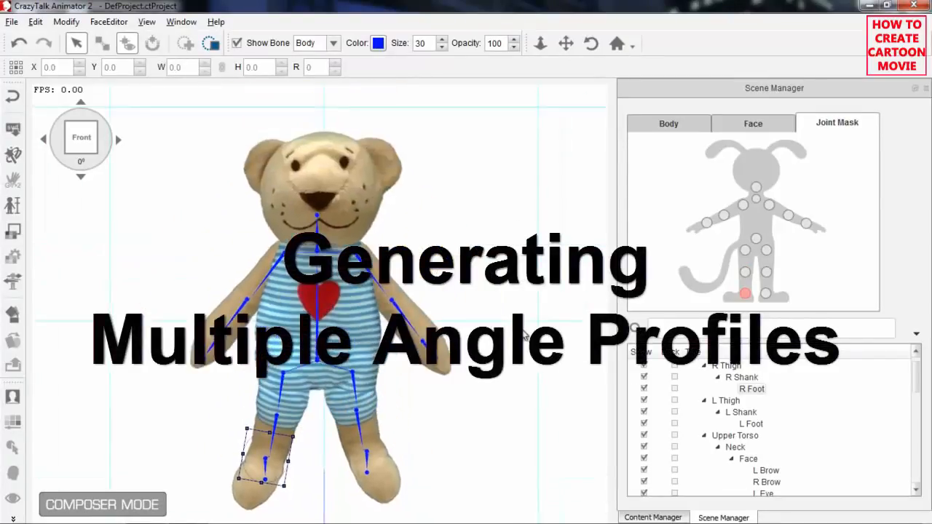
{"action": "scroll", "coordinate": [530, 325], "scroll_direction": "down", "scroll_amount": 2}
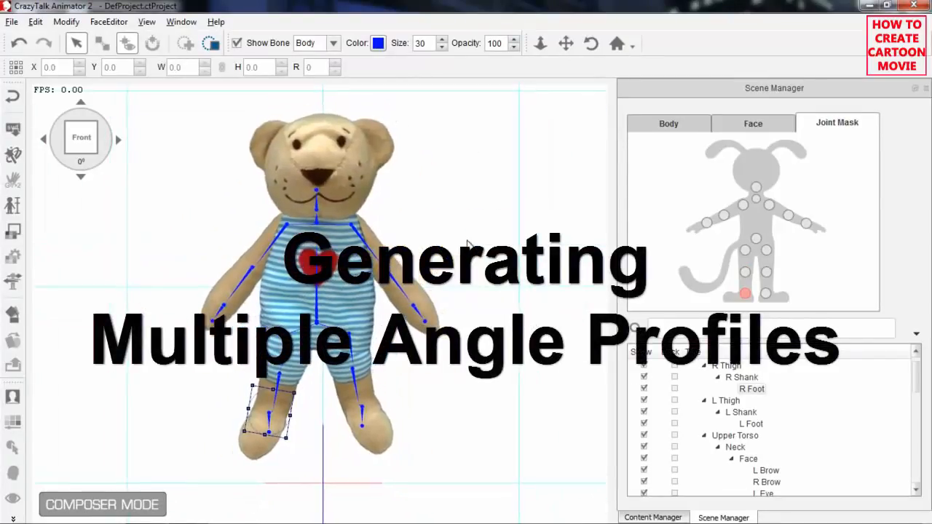
{"action": "scroll", "coordinate": [478, 232], "scroll_direction": "down", "scroll_amount": 2}
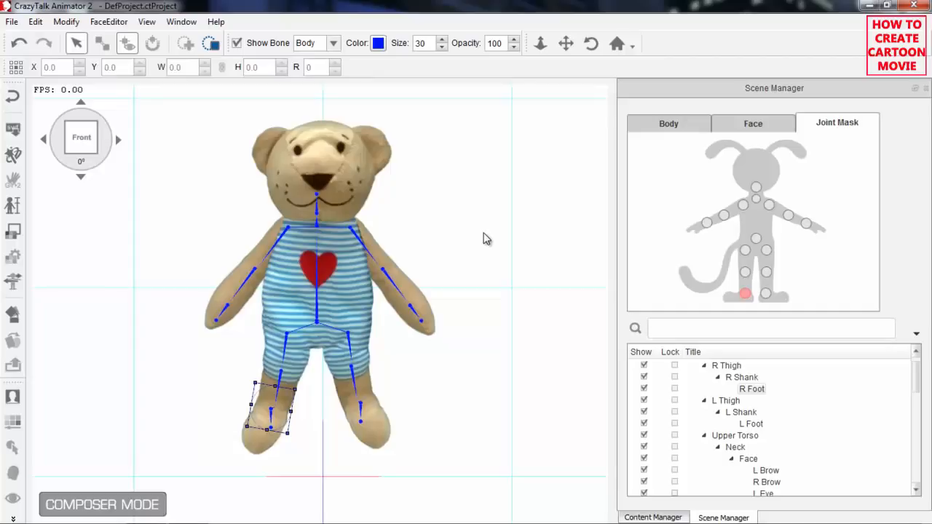
{"action": "left_click", "coordinate": [71, 27]}
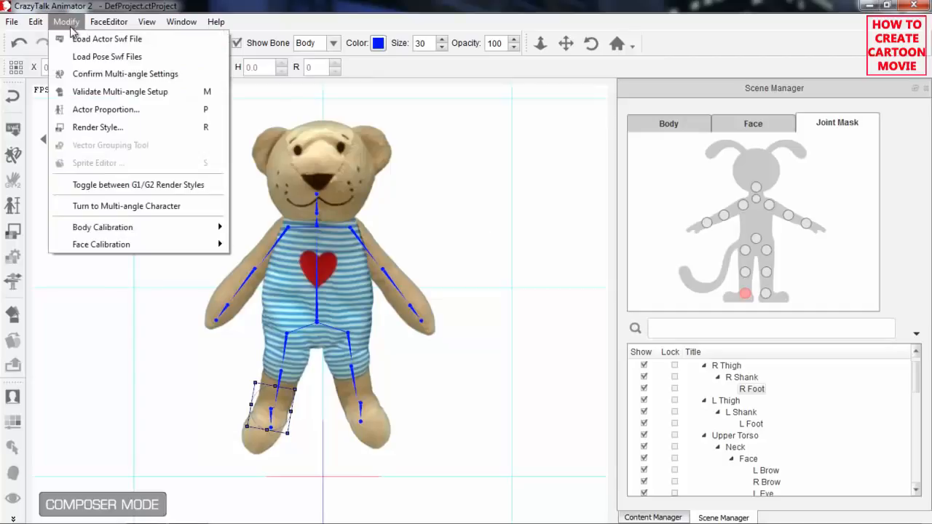
{"action": "left_click", "coordinate": [155, 208]}
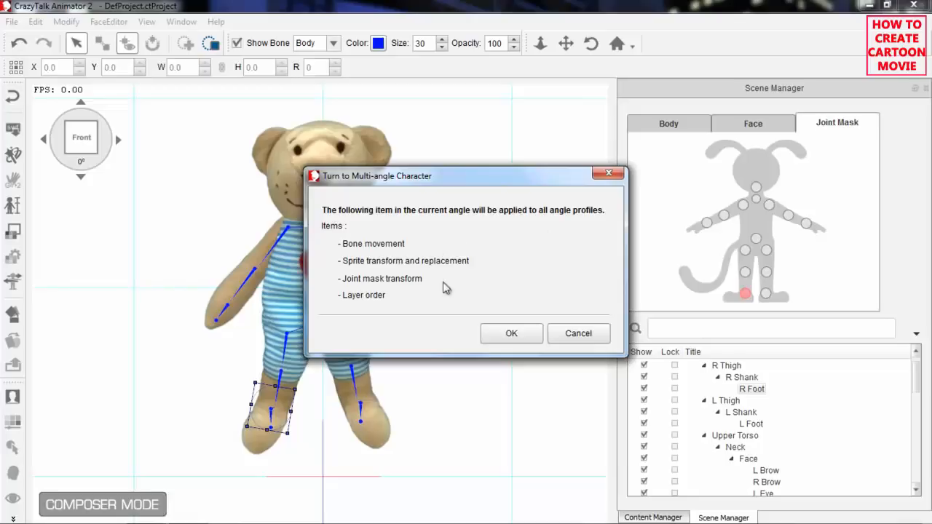
{"action": "left_click", "coordinate": [529, 336]}
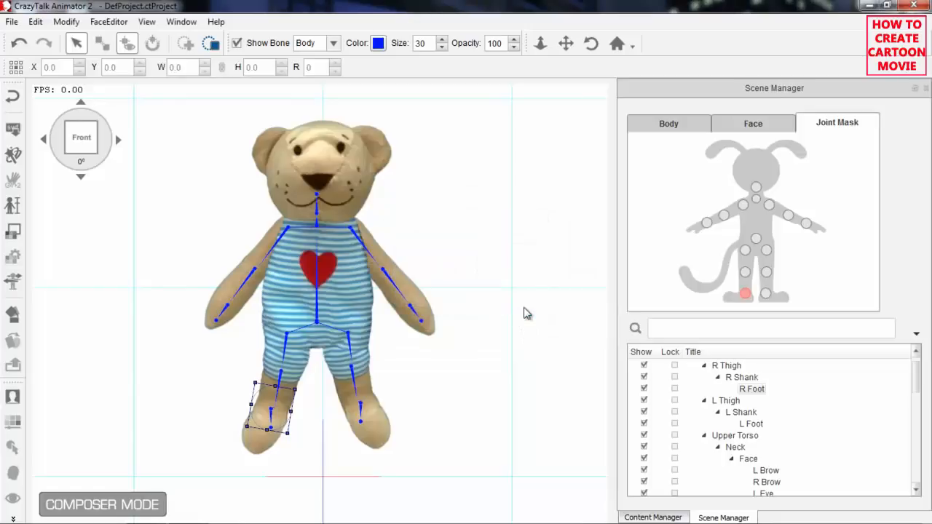
Inspect the bear's limb positions and layer order at the angles from 270° through 135°, returning to the front view.
{"action": "left_click", "coordinate": [118, 141]}
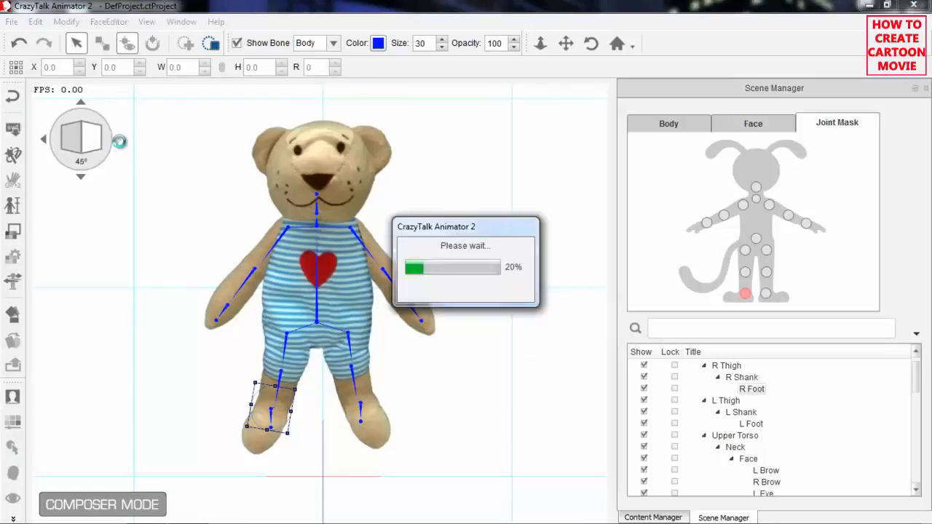
{"action": "left_click", "coordinate": [44, 140]}
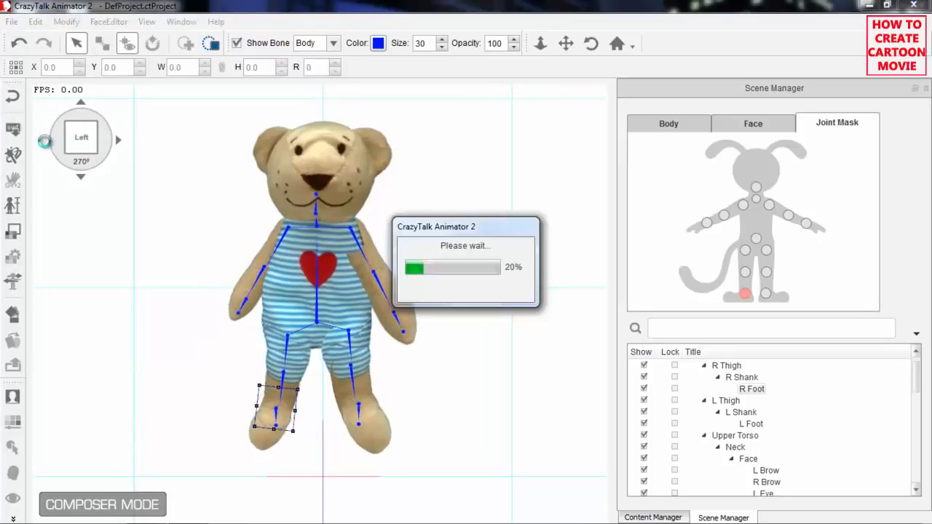
{"action": "left_click", "coordinate": [45, 145]}
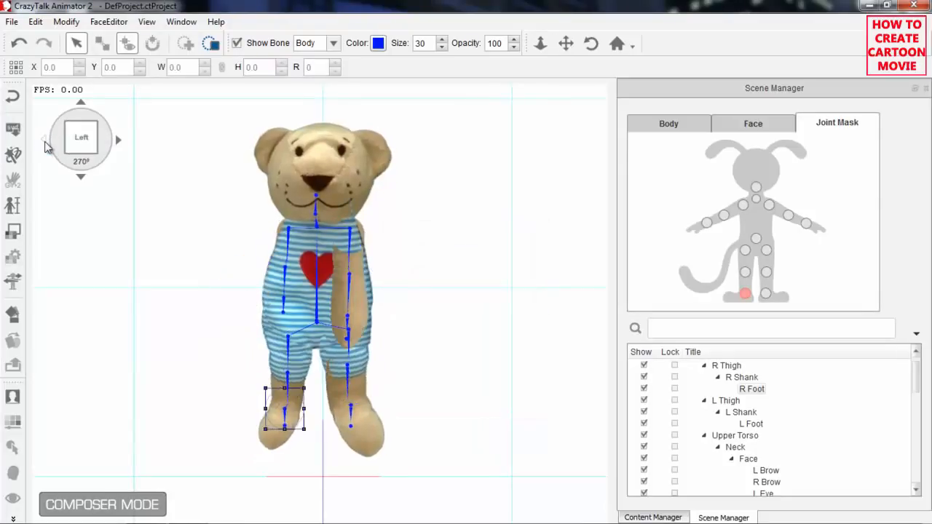
{"action": "left_click", "coordinate": [116, 139]}
{"action": "left_click", "coordinate": [117, 139]}
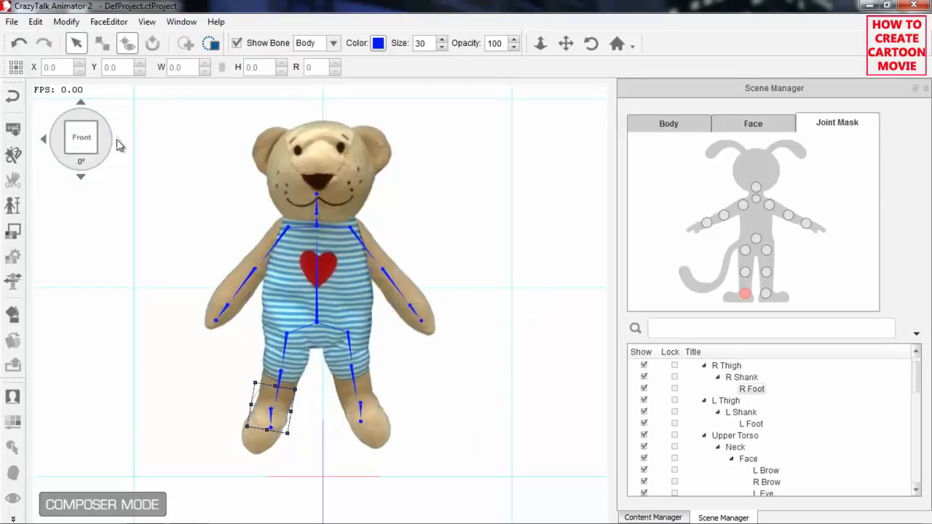
{"action": "left_click", "coordinate": [116, 139]}
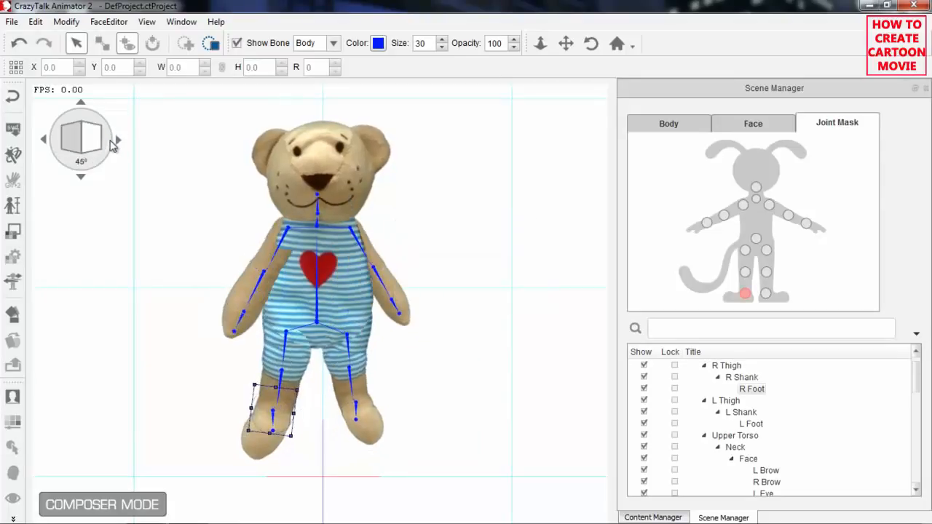
{"action": "left_click", "coordinate": [43, 142]}
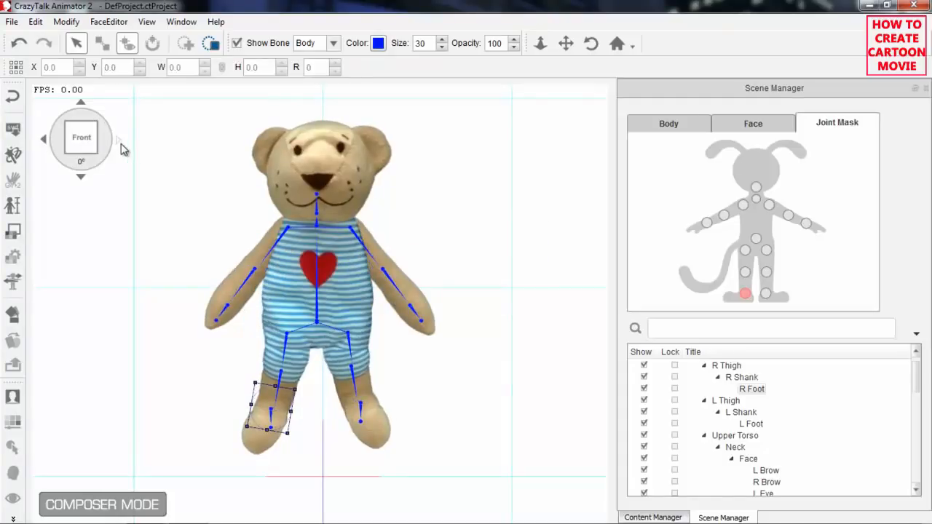
{"action": "left_click", "coordinate": [118, 141]}
{"action": "left_click", "coordinate": [119, 142]}
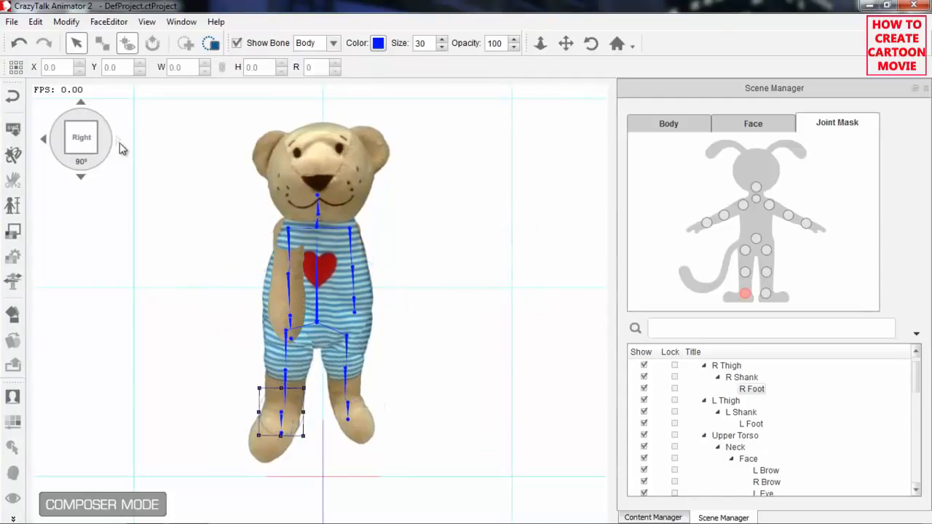
{"action": "left_click", "coordinate": [119, 143]}
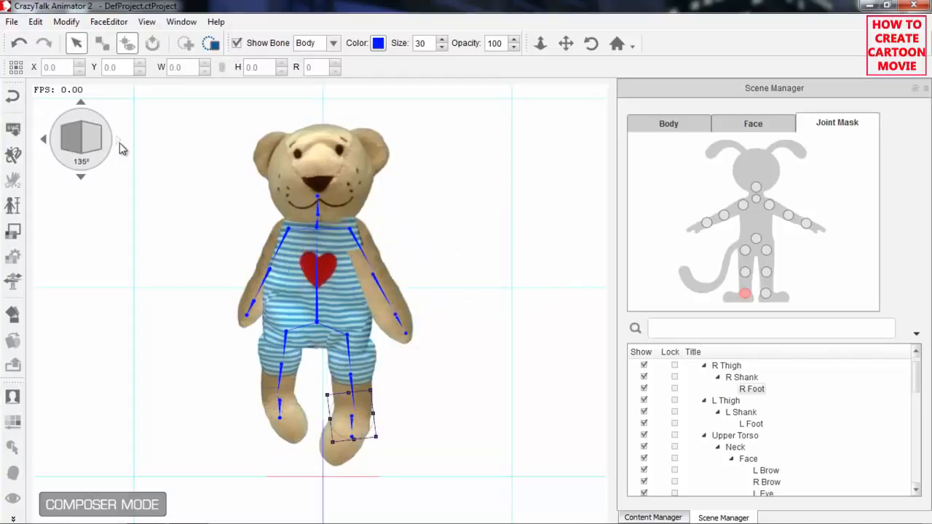
{"action": "left_click", "coordinate": [43, 144]}
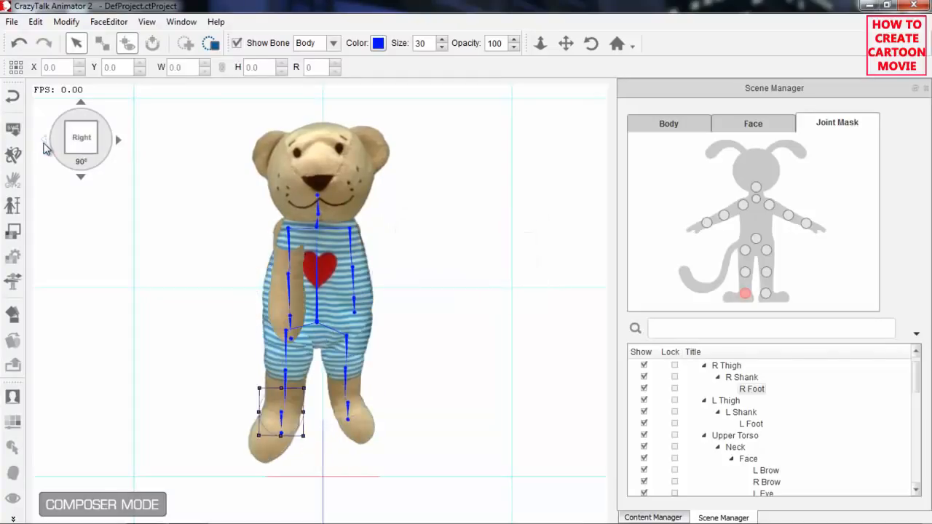
{"action": "left_click", "coordinate": [42, 143]}
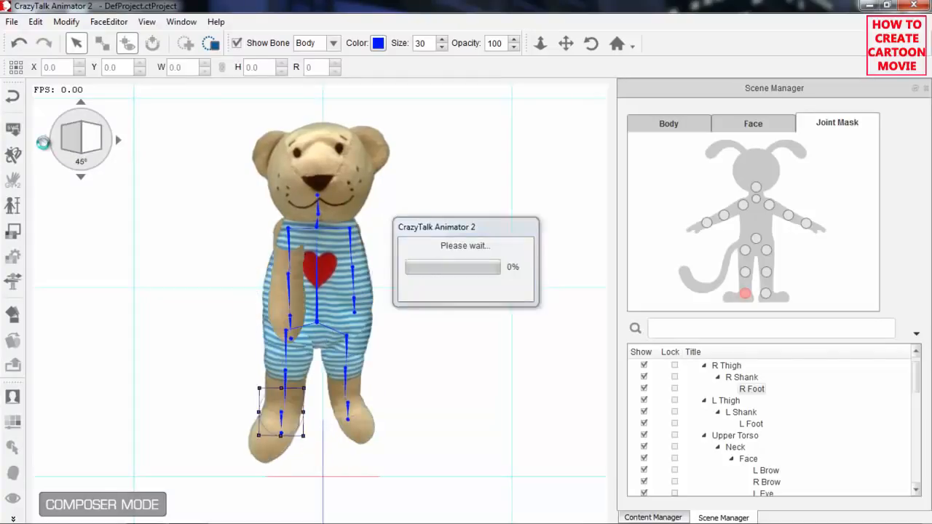
{"action": "left_click", "coordinate": [43, 143]}
{"action": "left_click", "coordinate": [43, 144]}
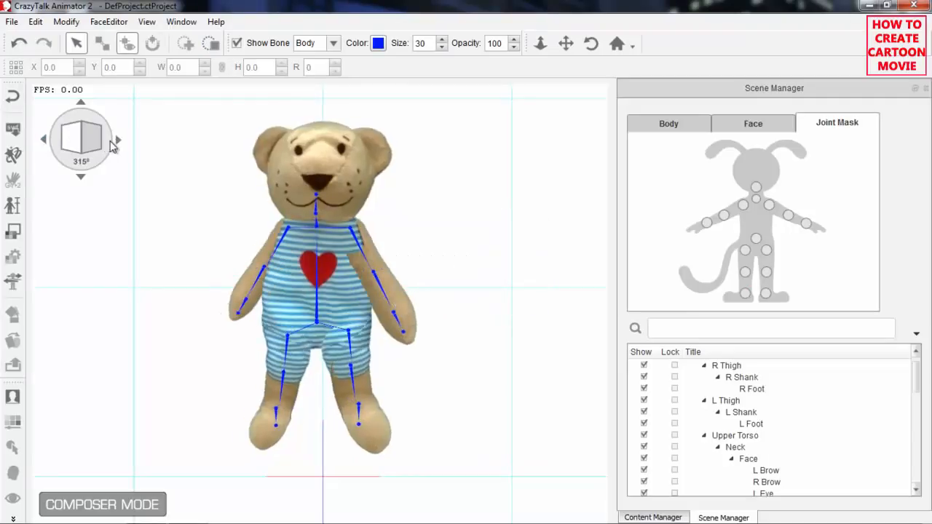
{"action": "left_click", "coordinate": [117, 140]}
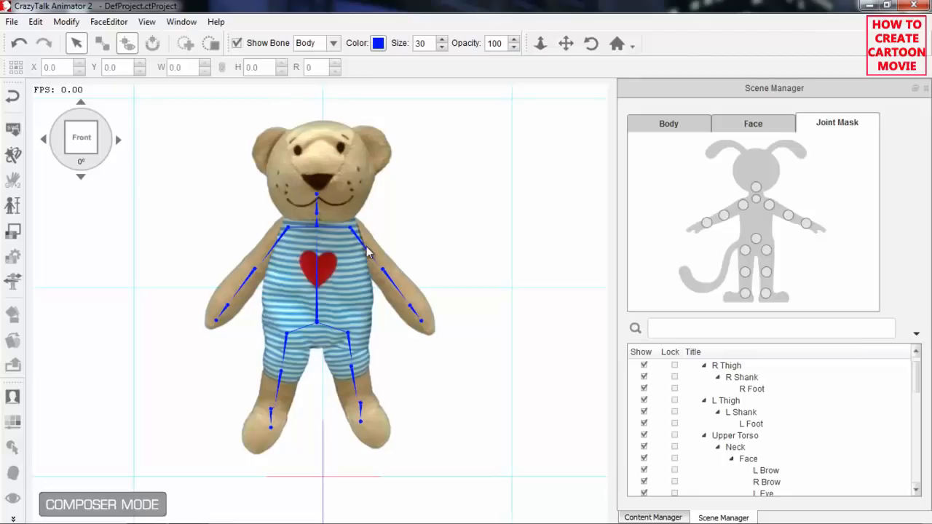
Start Confirm Multi-angle Settings to recalculate the sprite layers and joint masks of all other angles from the front settings.
{"action": "left_click", "coordinate": [66, 23]}
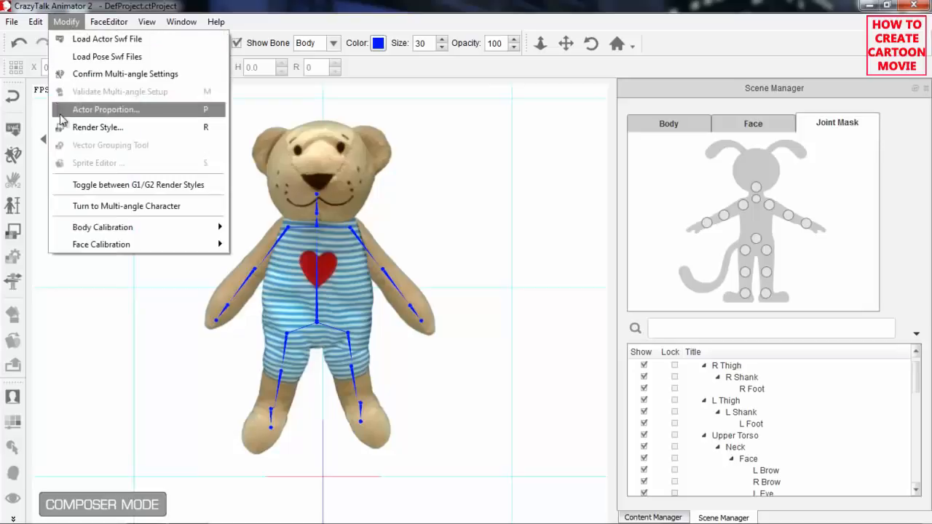
{"action": "left_click", "coordinate": [145, 75]}
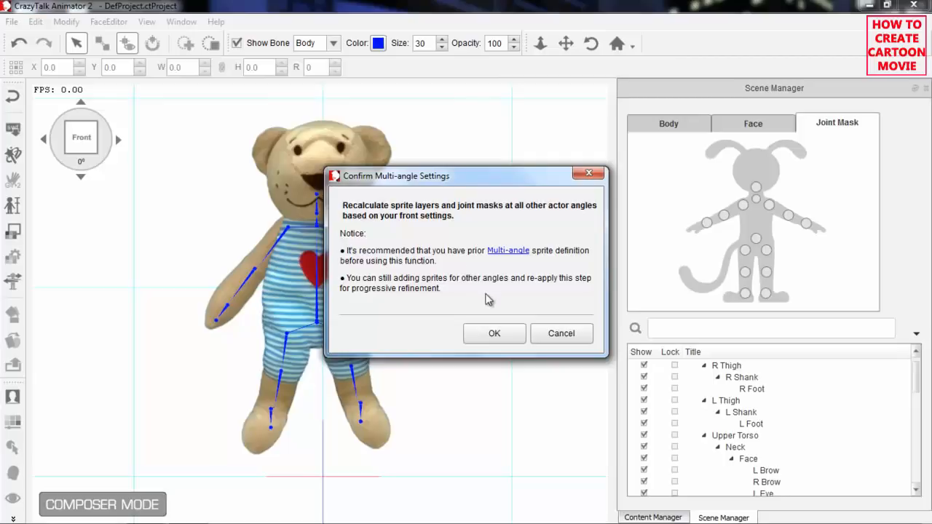
Confirm recalculating the sprite layers and joint masks of all other actor angles from the front settings.
{"action": "left_click", "coordinate": [496, 333]}
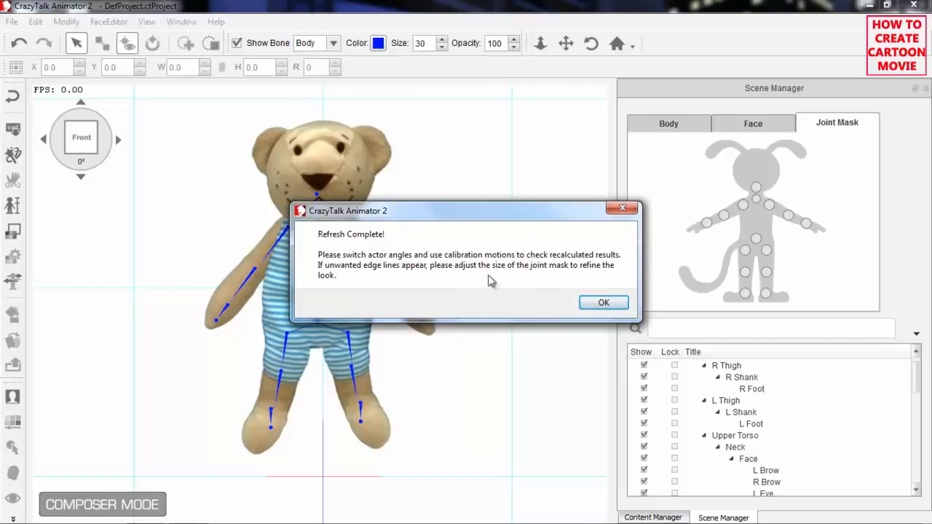
{"action": "left_click", "coordinate": [604, 303]}
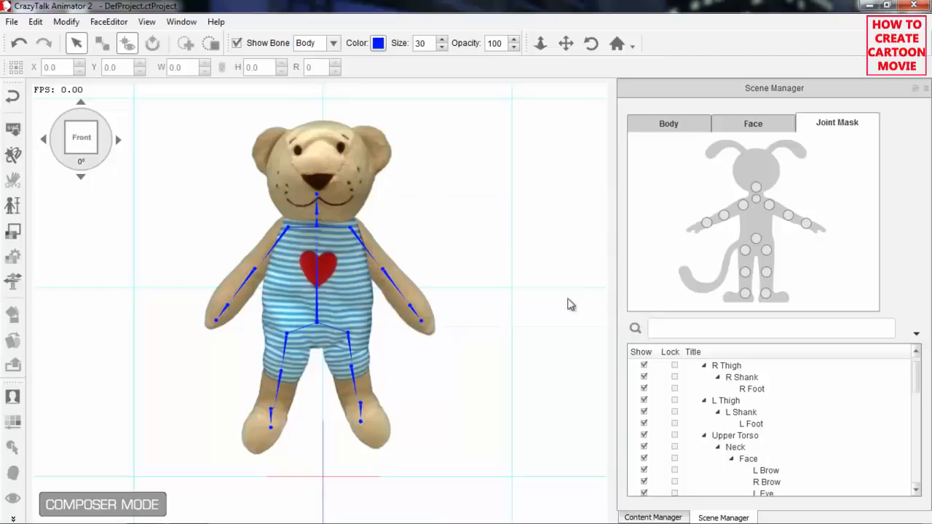
Check the bear's joints by playing the Upper and Lower body calibration motions, and close the calibration.
{"action": "left_click", "coordinate": [13, 282]}
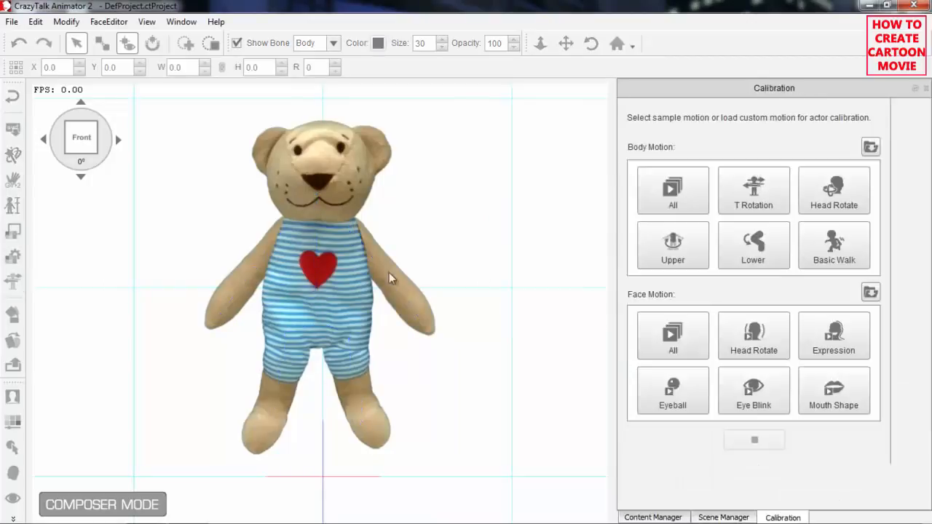
{"action": "left_click", "coordinate": [680, 249]}
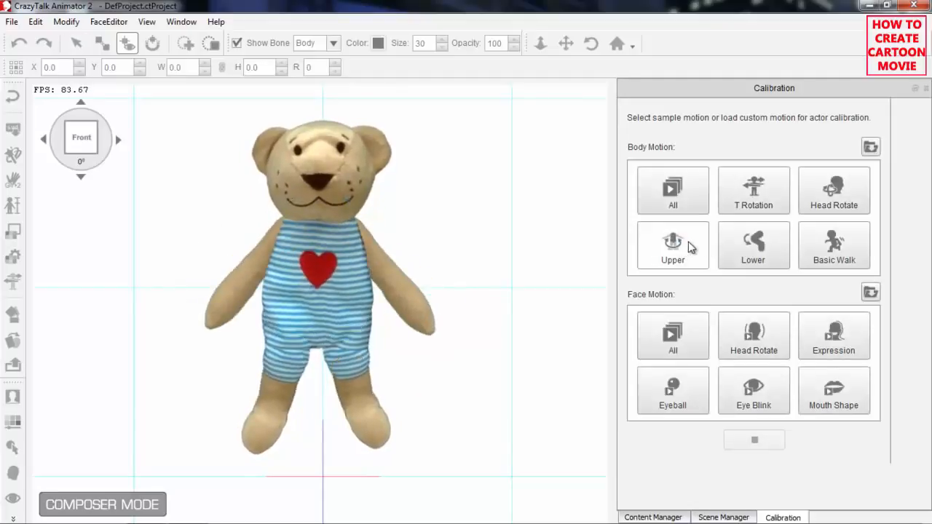
{"action": "left_click", "coordinate": [763, 255]}
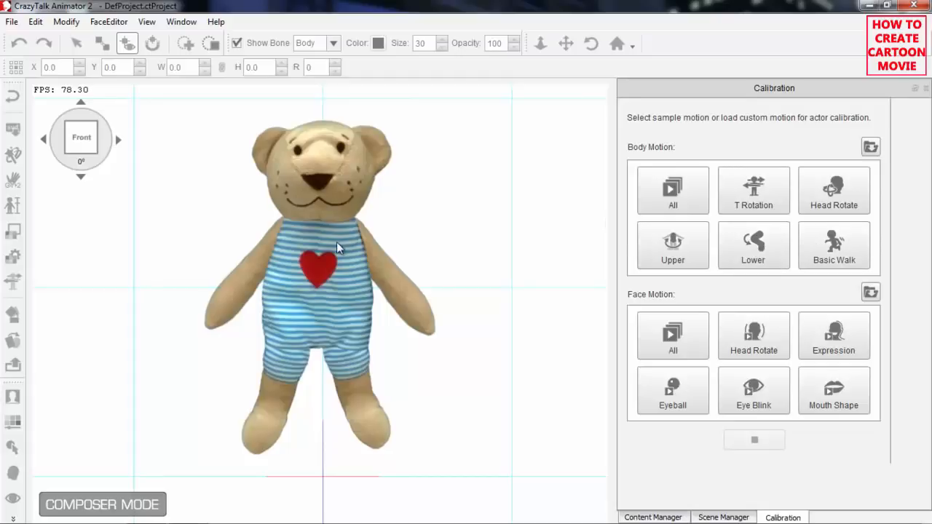
{"action": "left_click", "coordinate": [926, 90]}
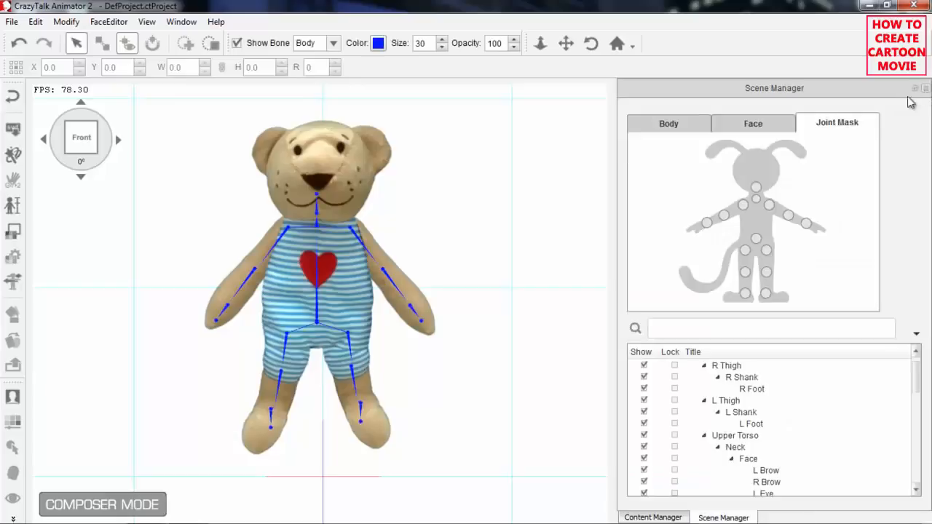
Return to the stage and open the bear in the Runtime Composer.
{"action": "left_click", "coordinate": [15, 97]}
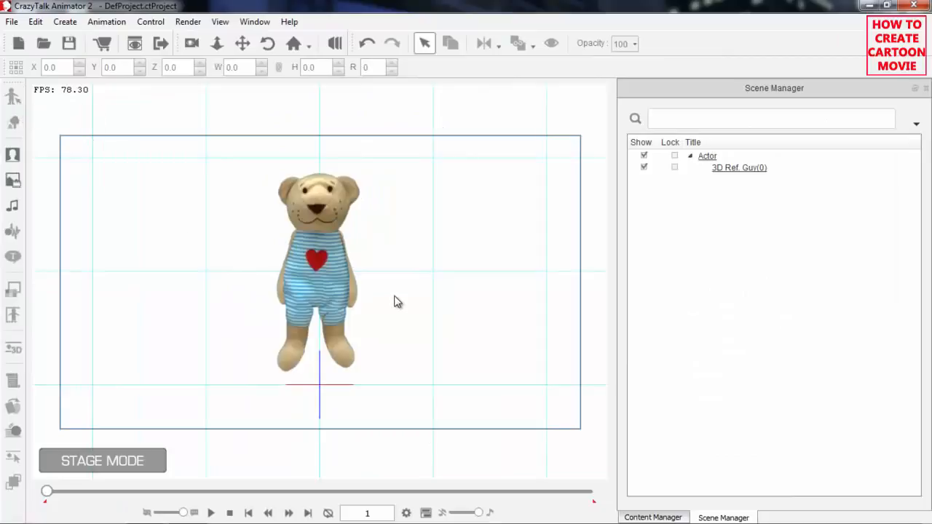
{"action": "scroll", "coordinate": [415, 371], "scroll_direction": "up", "scroll_amount": 3}
{"action": "scroll", "coordinate": [419, 377], "scroll_direction": "up", "scroll_amount": 2}
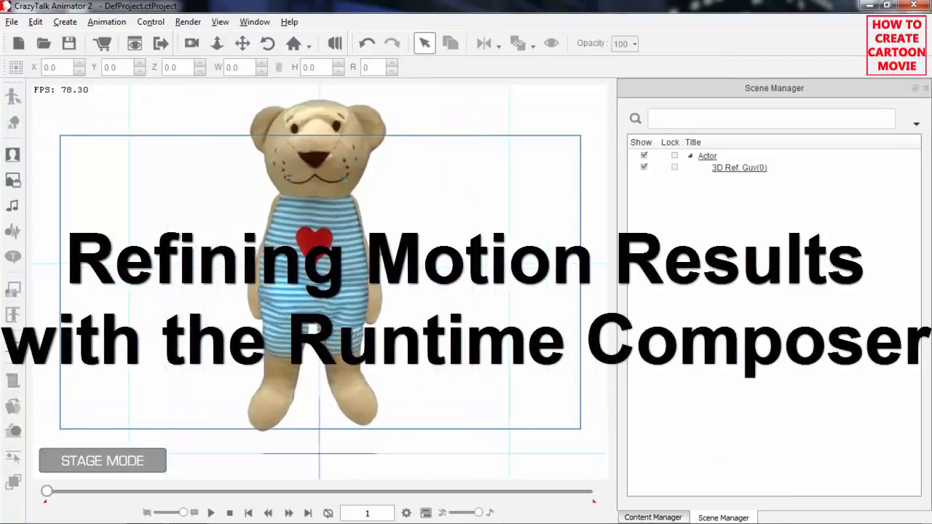
{"action": "scroll", "coordinate": [420, 291], "scroll_direction": "up", "scroll_amount": 2}
{"action": "left_click_drag", "start_coordinate": [419, 286], "coordinate": [407, 299]}
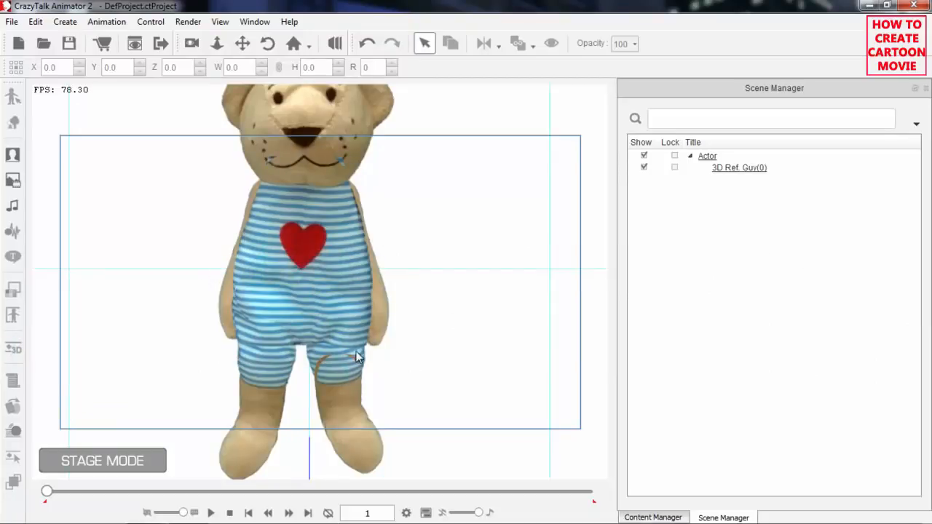
{"action": "left_click", "coordinate": [333, 263]}
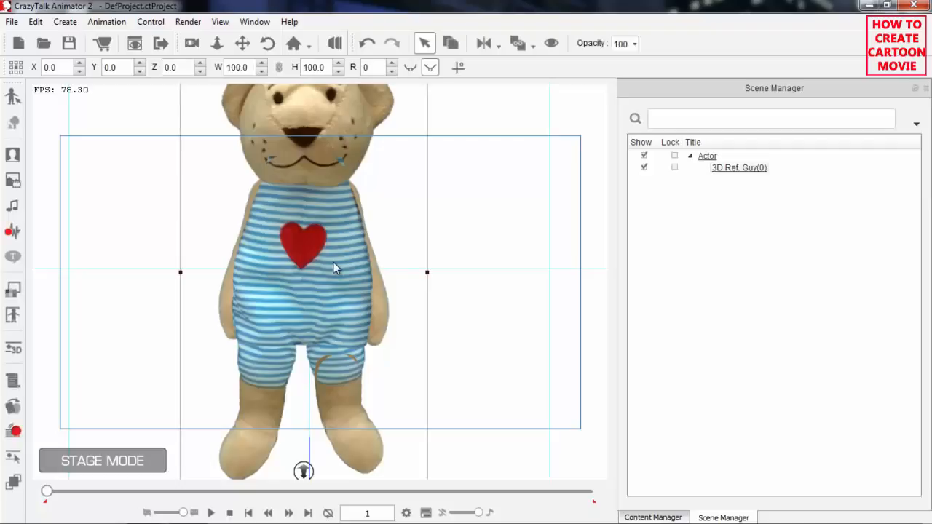
{"action": "left_click", "coordinate": [13, 316]}
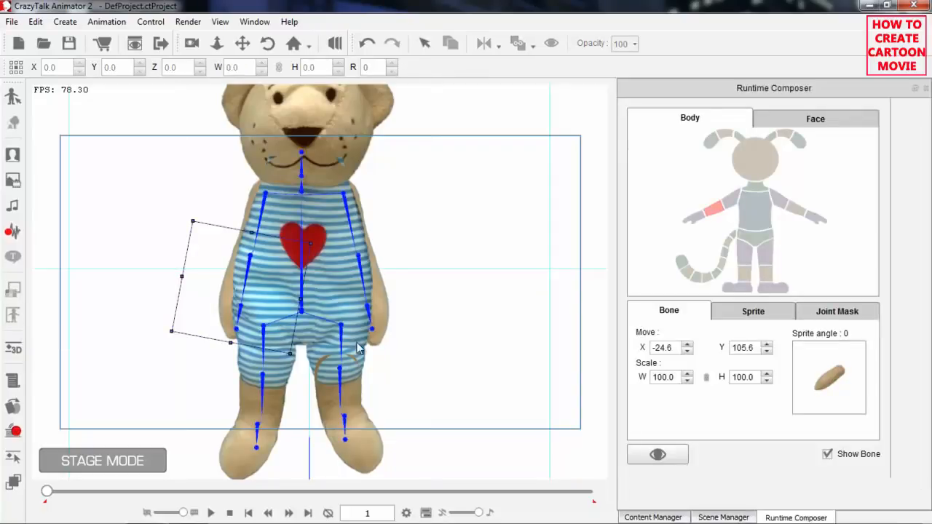
Enlarge the L Shank joint mask at the knee to about 174.0 by 171.4 and shift it to about X 12.1, Y 57.9.
{"action": "left_click", "coordinate": [345, 379]}
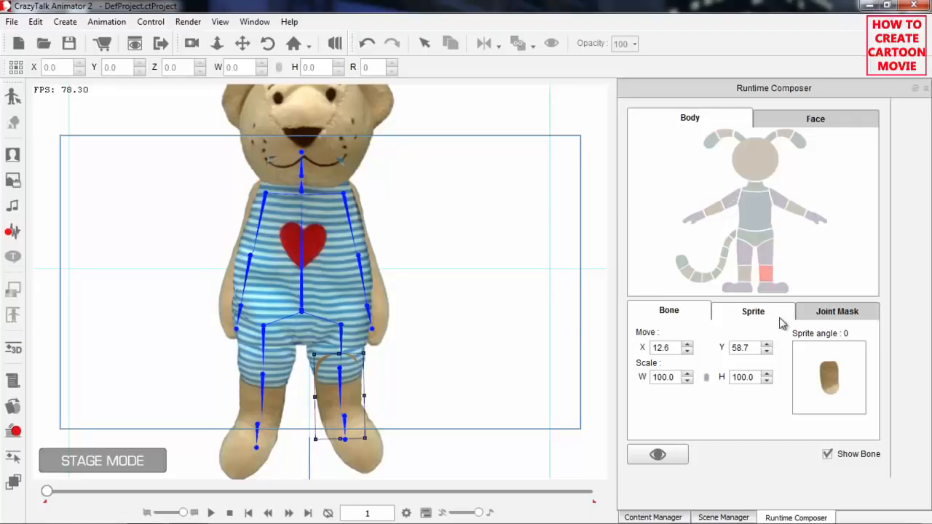
{"action": "left_click", "coordinate": [831, 314]}
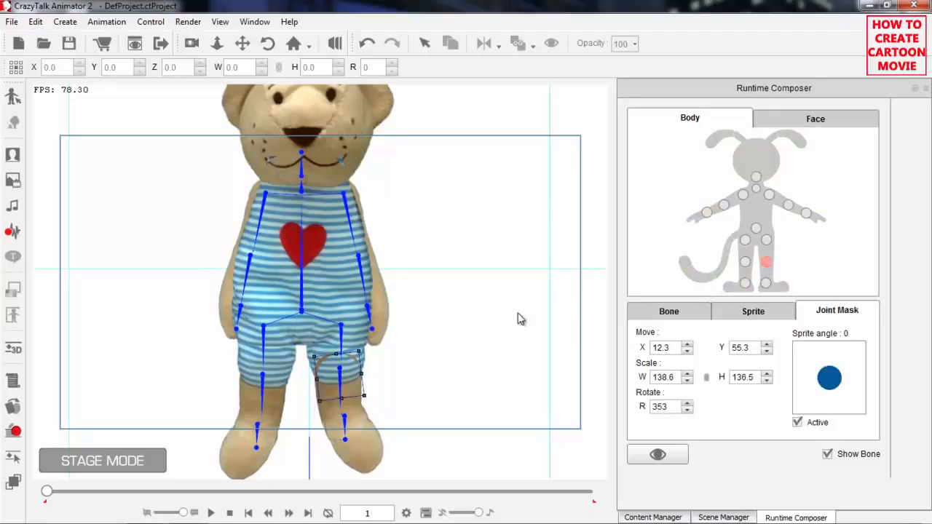
{"action": "left_click_drag", "start_coordinate": [459, 374], "coordinate": [457, 319]}
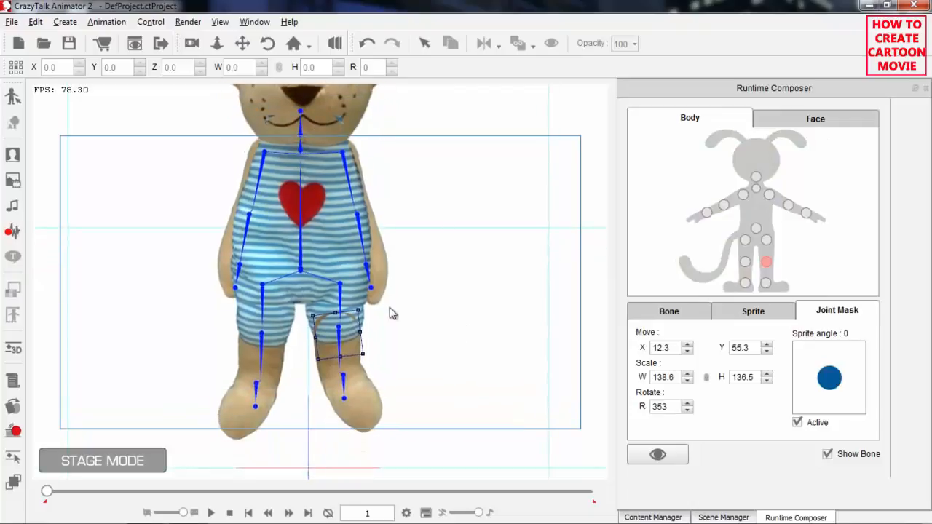
{"action": "left_click_drag", "start_coordinate": [361, 305], "coordinate": [364, 295]}
{"action": "left_click_drag", "start_coordinate": [352, 331], "coordinate": [352, 325]}
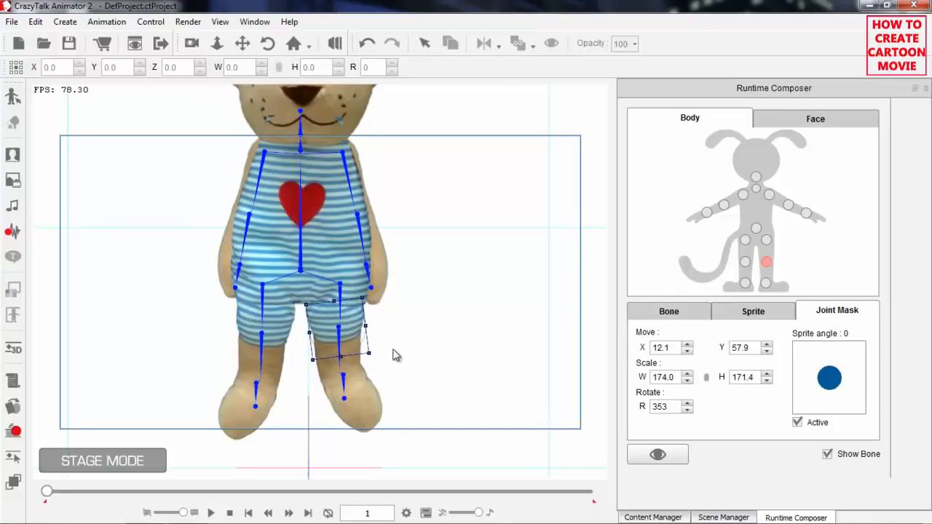
Enlarge the head joint mask over the bear's mouth to about 328.8 by 238.0 and position it at about X -1.9, Y 139.1.
{"action": "left_click_drag", "start_coordinate": [414, 183], "coordinate": [413, 254]}
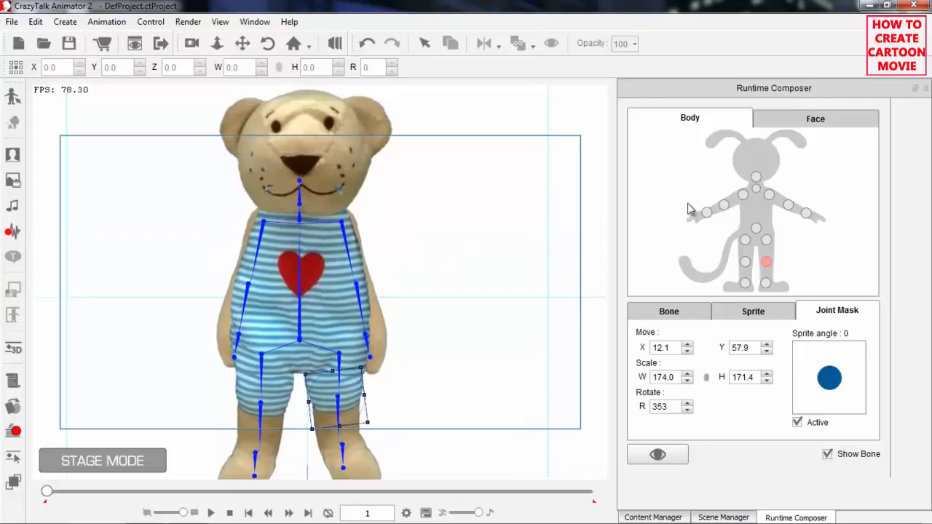
{"action": "left_click", "coordinate": [757, 178]}
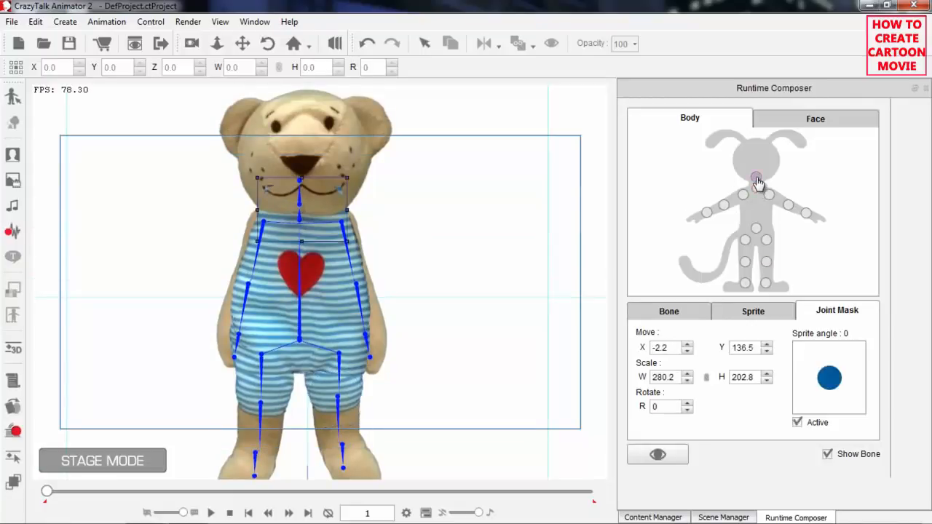
{"action": "left_click_drag", "start_coordinate": [317, 209], "coordinate": [355, 168]}
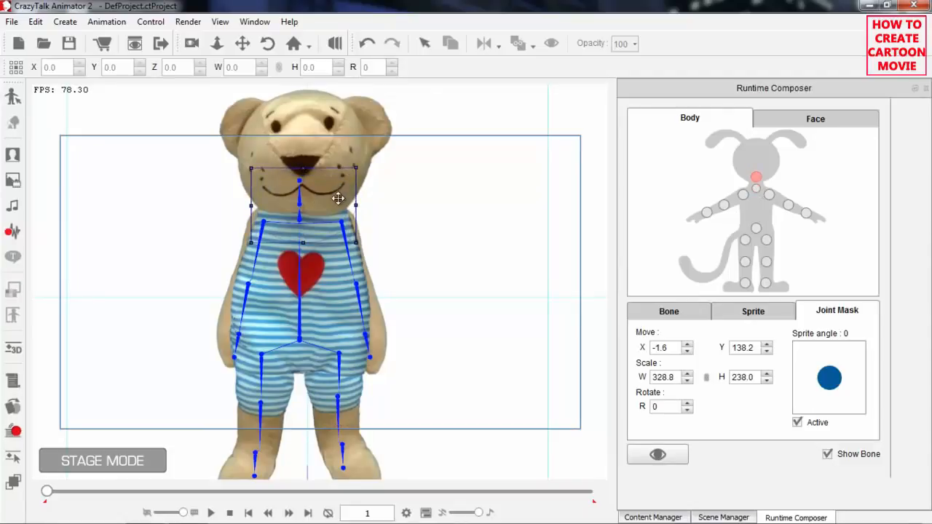
{"action": "left_click_drag", "start_coordinate": [336, 200], "coordinate": [335, 199]}
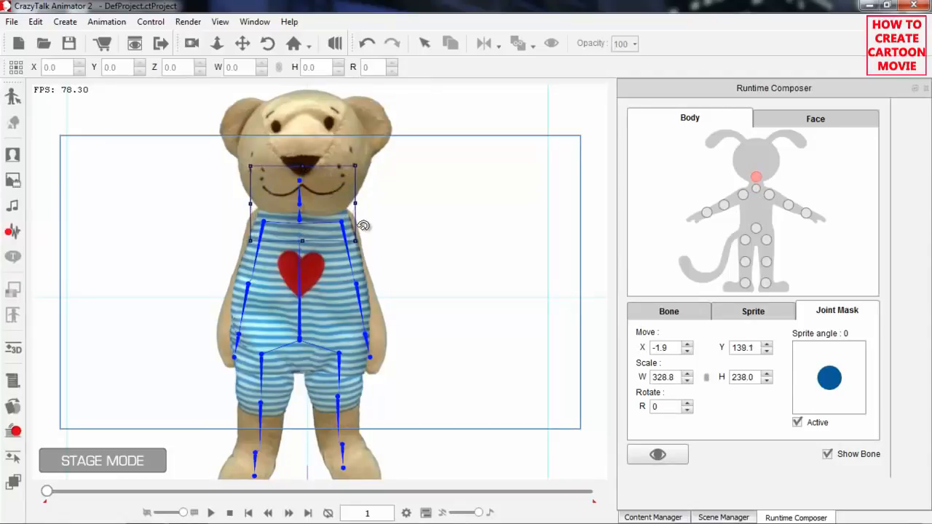
Apply the Idle_Angry motion from the 3D 02_Idle motion templates to the bear.
{"action": "left_click_drag", "start_coordinate": [390, 304], "coordinate": [397, 270]}
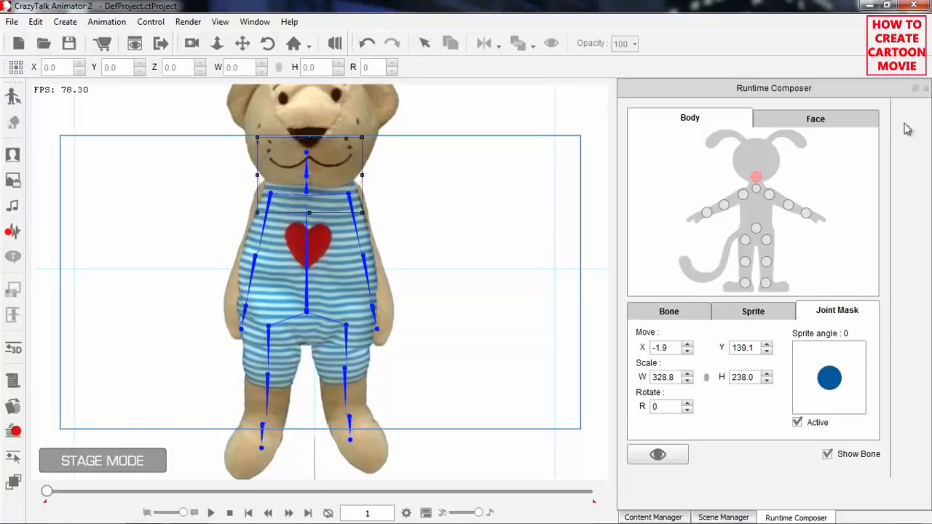
{"action": "left_click", "coordinate": [654, 517]}
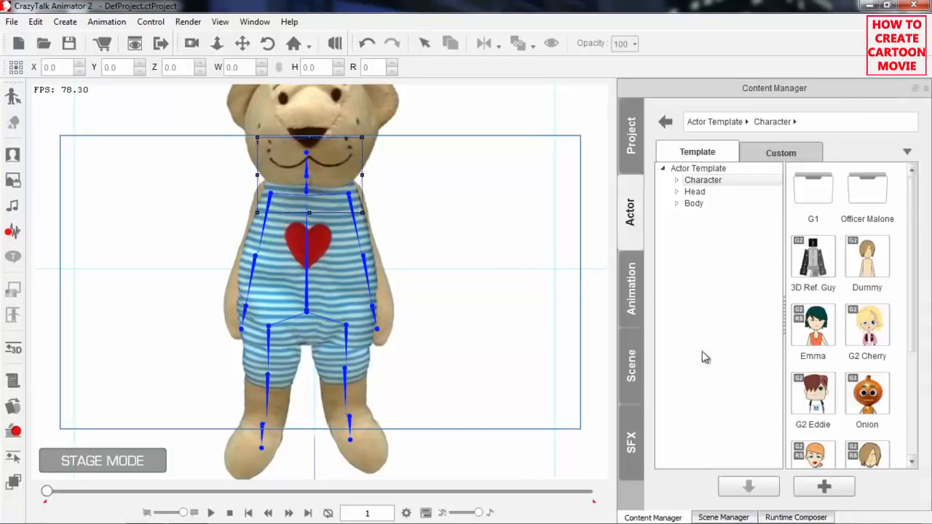
{"action": "left_click", "coordinate": [638, 300]}
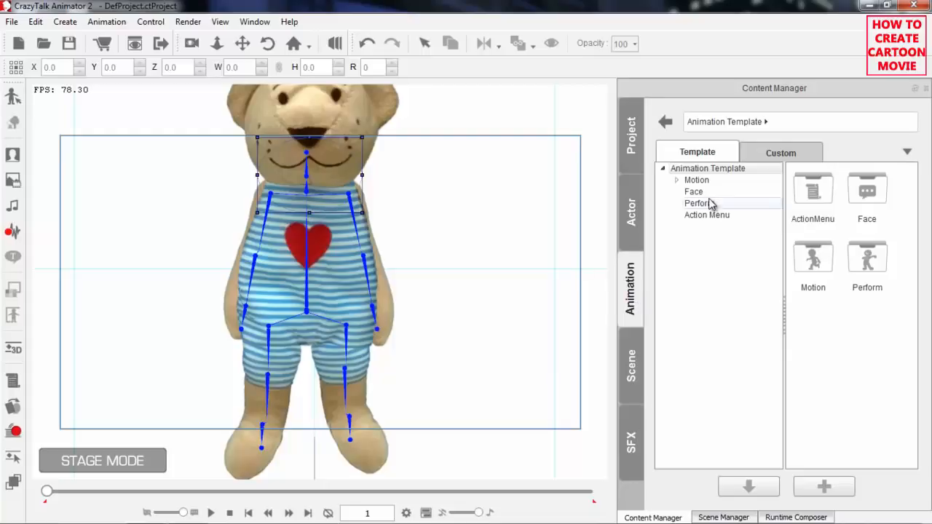
{"action": "left_click", "coordinate": [690, 182]}
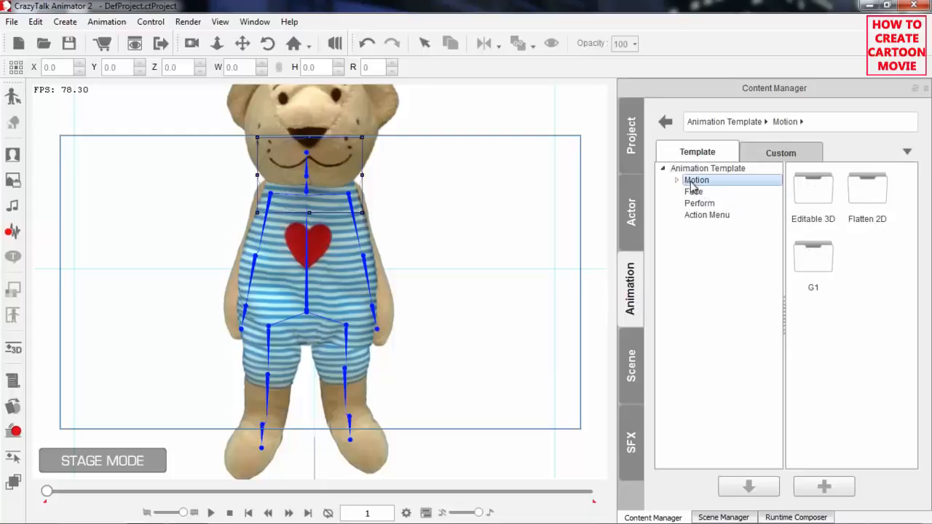
{"action": "left_click", "coordinate": [678, 181]}
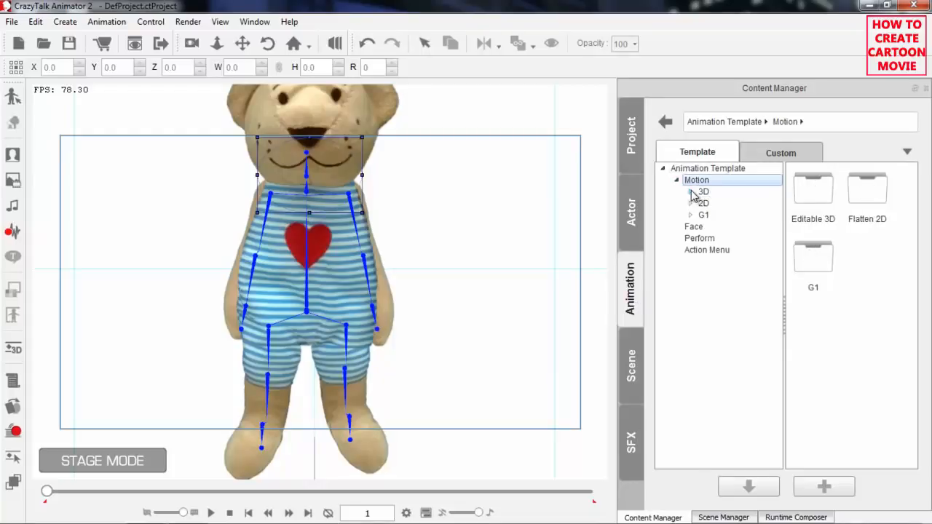
{"action": "left_click", "coordinate": [691, 192]}
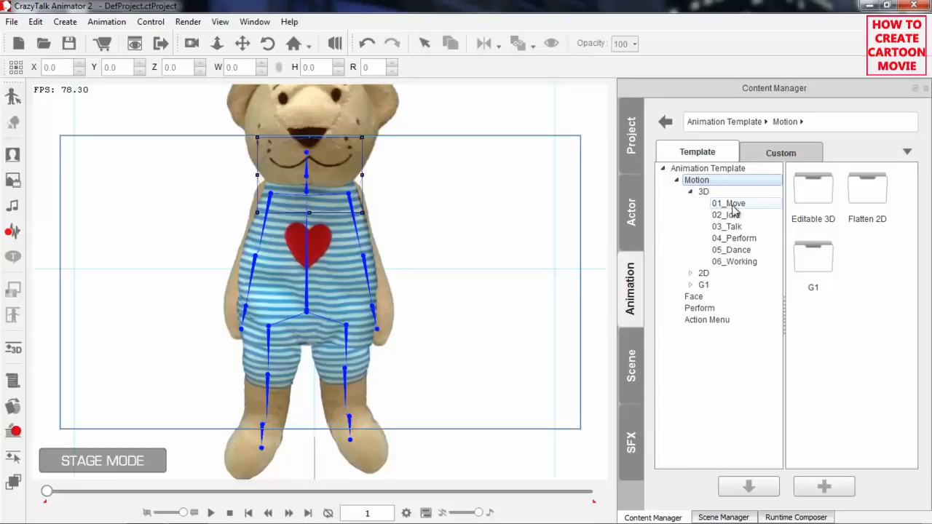
{"action": "left_click", "coordinate": [728, 215]}
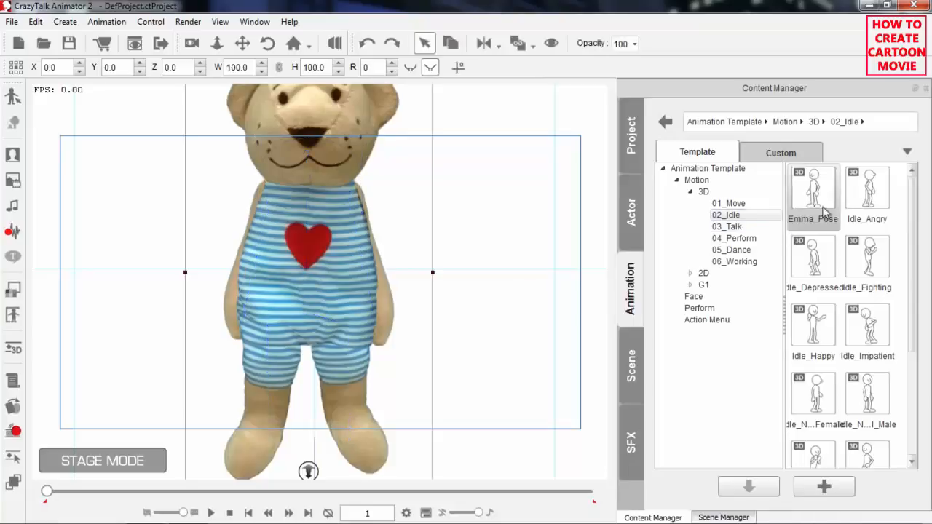
{"action": "double_click", "coordinate": [869, 196]}
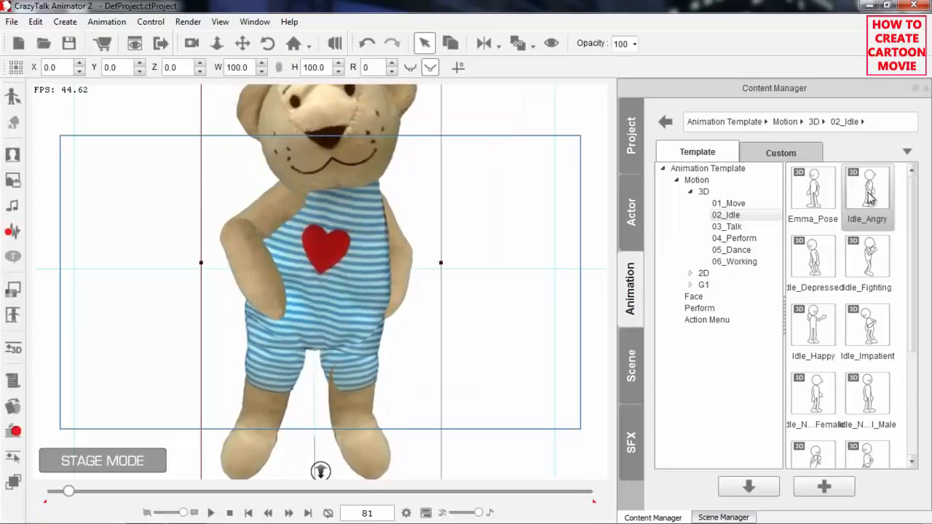
At frame 68, fit the 45° joint mask of the bear's right shoulder along the upper arm, about 187.7 by 290.5, rotated 34°.
{"action": "mouse_move", "coordinate": [68, 492]}
{"action": "left_mouse_down"}
{"action": "mouse_move", "coordinate": [45, 503]}
{"action": "mouse_move", "coordinate": [74, 503]}
{"action": "mouse_move", "coordinate": [35, 503]}
{"action": "mouse_move", "coordinate": [64, 493]}
{"action": "left_mouse_up"}
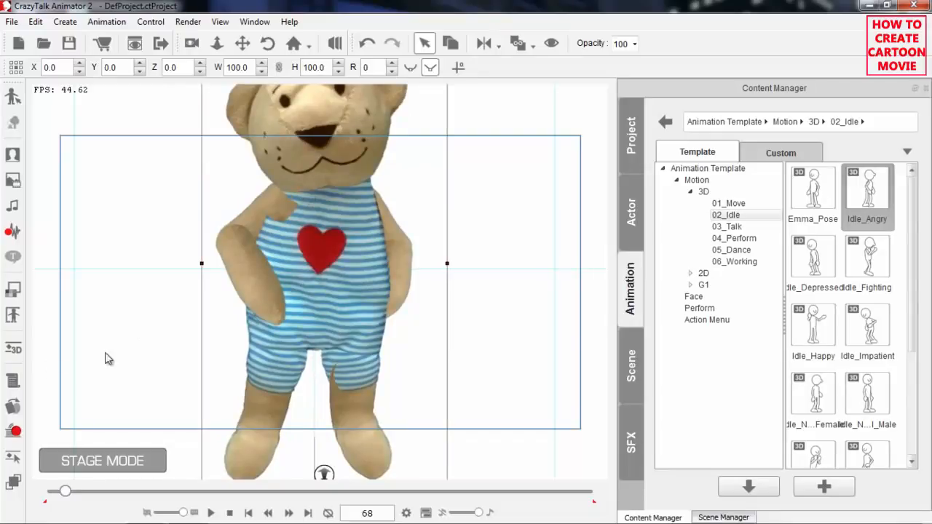
{"action": "left_click", "coordinate": [13, 315]}
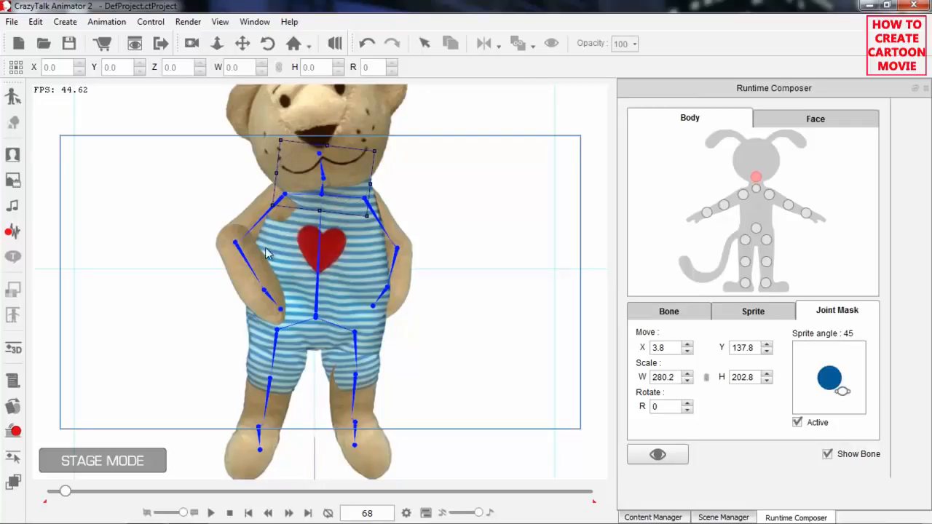
{"action": "left_click", "coordinate": [723, 206]}
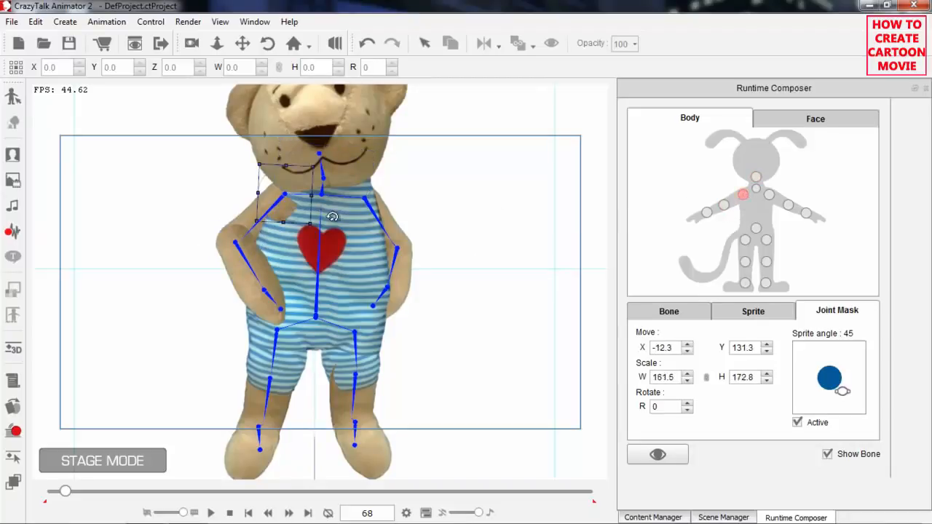
{"action": "left_click_drag", "start_coordinate": [257, 220], "coordinate": [264, 239]}
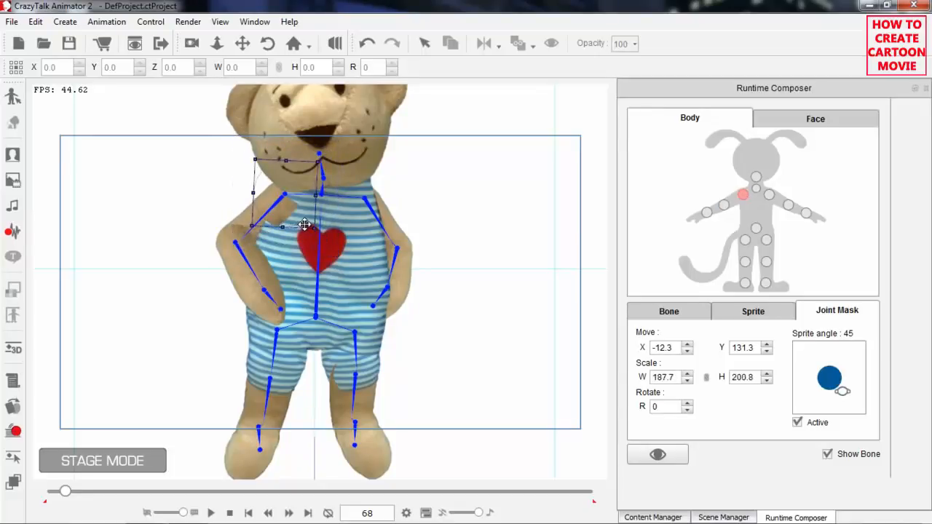
{"action": "left_click_drag", "start_coordinate": [322, 235], "coordinate": [266, 233]}
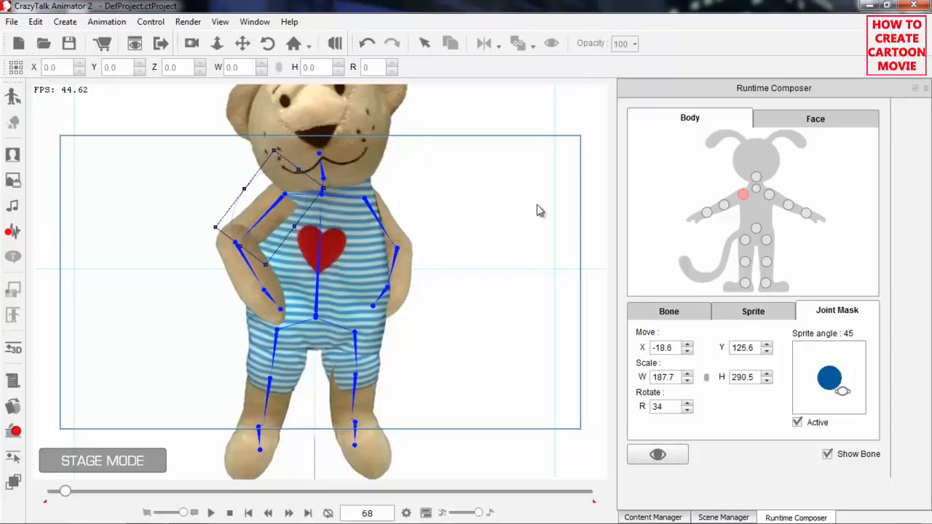
Move the head joint mask for the 45° angle up to about X 4.3, Y 142.9 and rotate it to 356°.
{"action": "left_click", "coordinate": [756, 176]}
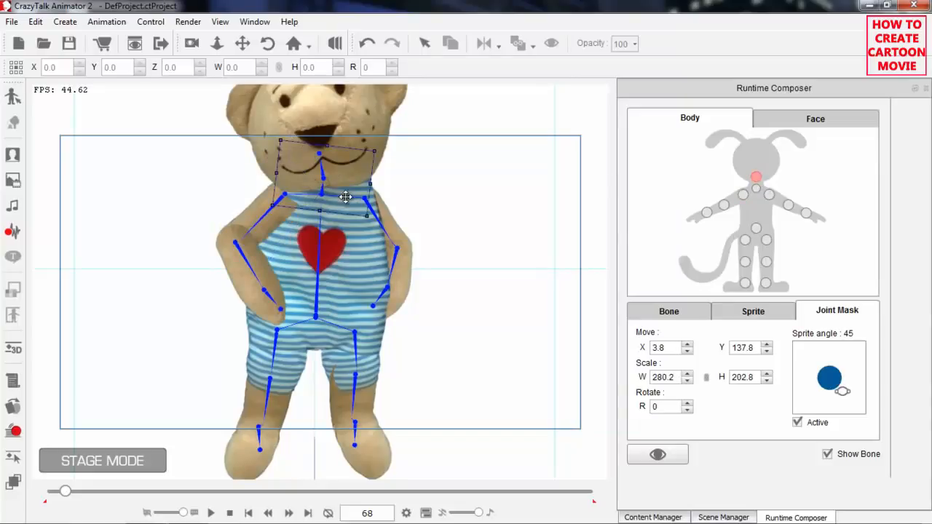
{"action": "left_click_drag", "start_coordinate": [354, 201], "coordinate": [386, 180]}
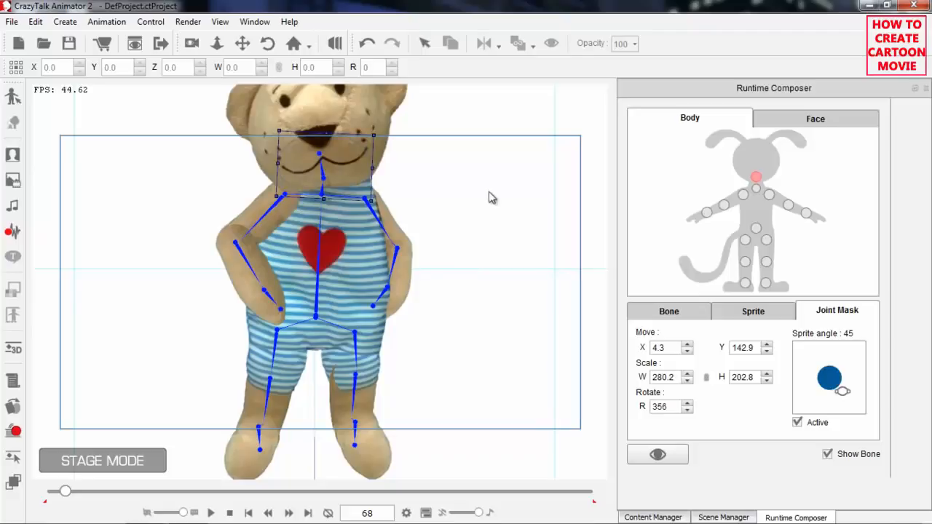
At frame 11, fit the 315° joint mask of the bear's left shoulder along the upper arm, about 162.1 by 327.9, and check neighbouring frames.
{"action": "left_click_drag", "start_coordinate": [66, 495], "coordinate": [49, 500]}
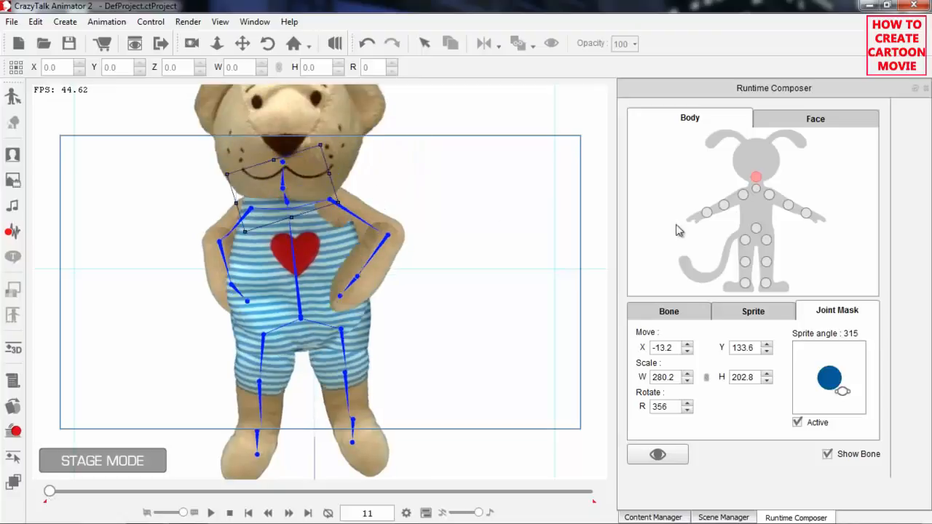
{"action": "left_click", "coordinate": [770, 195]}
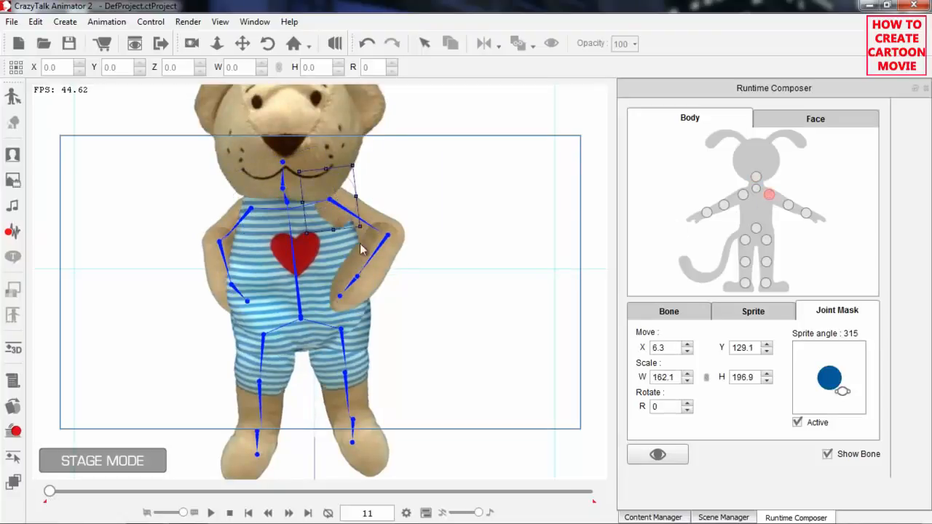
{"action": "mouse_move", "coordinate": [373, 224]}
{"action": "left_mouse_down"}
{"action": "mouse_move", "coordinate": [376, 204]}
{"action": "mouse_move", "coordinate": [375, 230]}
{"action": "left_mouse_up"}
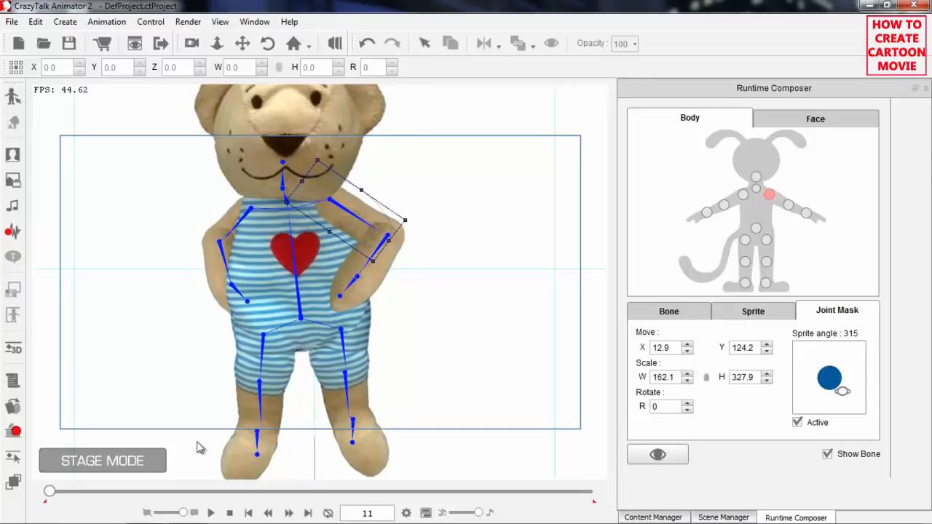
{"action": "left_click_drag", "start_coordinate": [50, 493], "coordinate": [56, 495]}
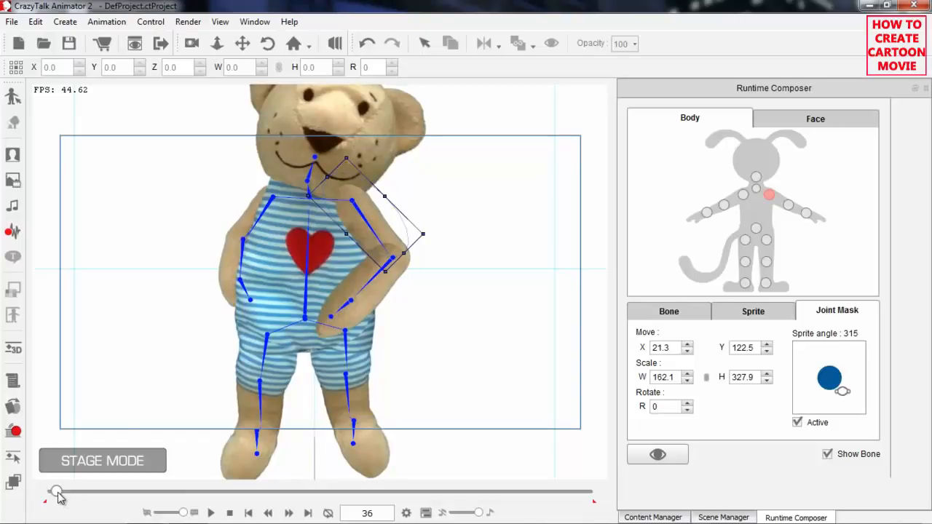
{"action": "left_click_drag", "start_coordinate": [58, 496], "coordinate": [46, 496]}
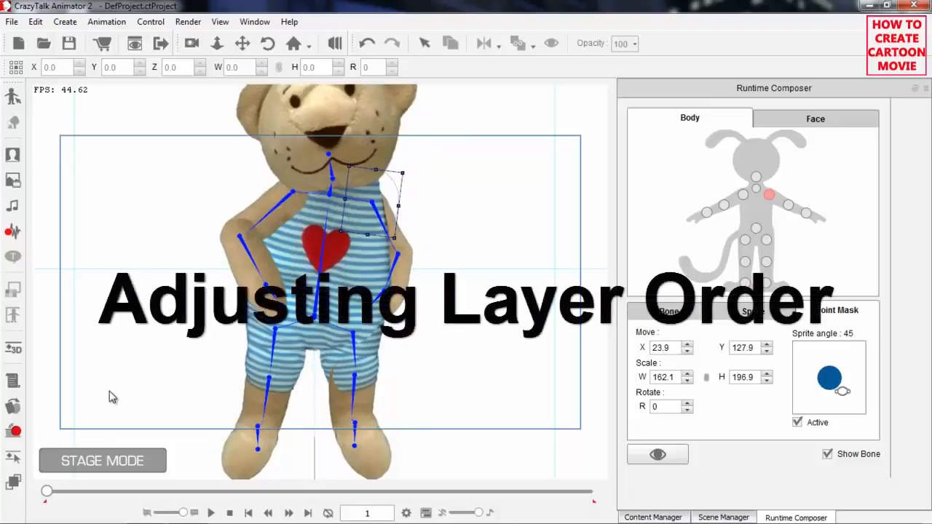
Show the bear's 2D Motion tracks in the Timeline and frame the bear's head and upper body in the stage view.
{"action": "key", "text": "F3"}
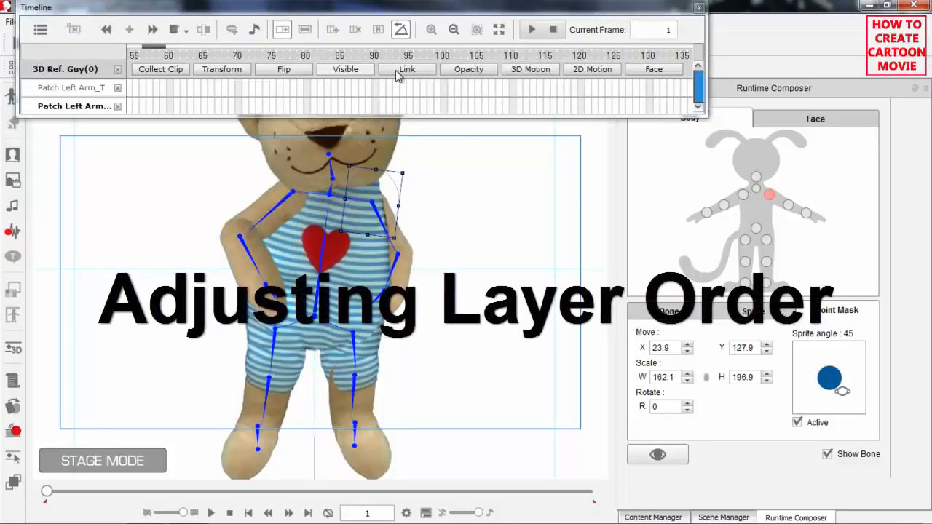
{"action": "left_click", "coordinate": [601, 71]}
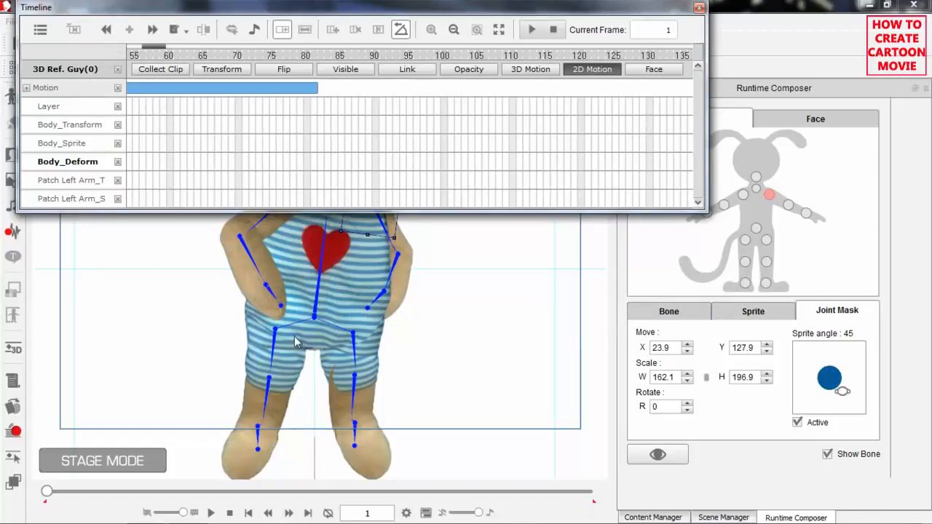
{"action": "left_click_drag", "start_coordinate": [480, 333], "coordinate": [471, 455]}
{"action": "scroll", "coordinate": [475, 335], "scroll_direction": "up", "scroll_amount": 2}
{"action": "left_click_drag", "start_coordinate": [463, 307], "coordinate": [455, 336]}
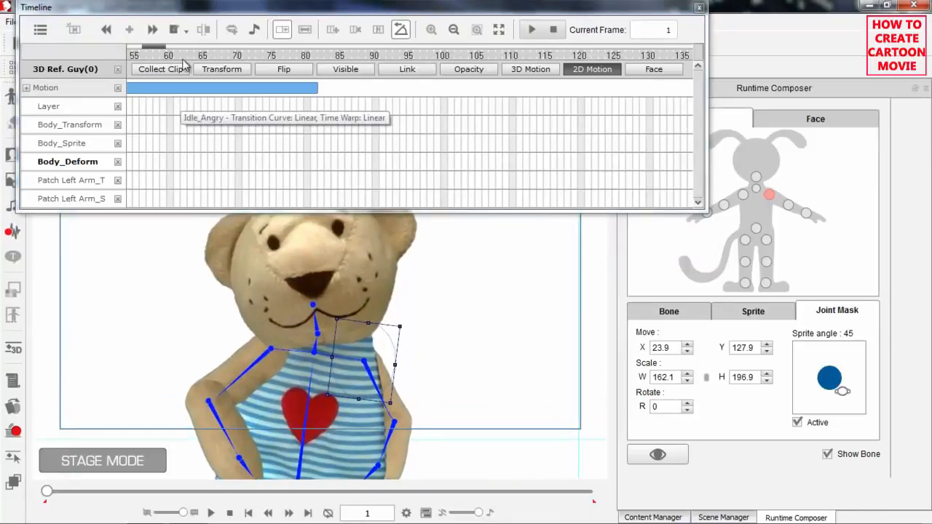
At frame 1, bring the bear's head sprite to the front with the Layer Editor.
{"action": "left_click_drag", "start_coordinate": [164, 50], "coordinate": [240, 60]}
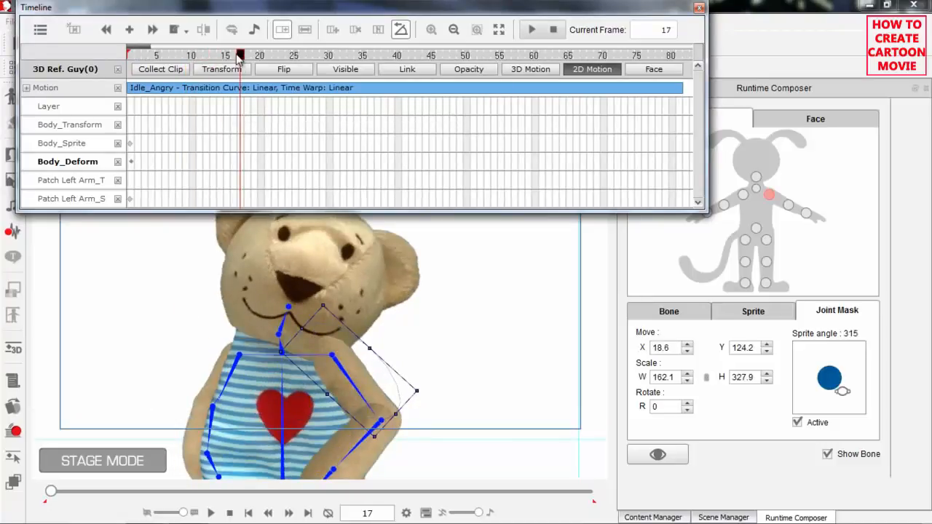
{"action": "left_click_drag", "start_coordinate": [233, 59], "coordinate": [129, 66]}
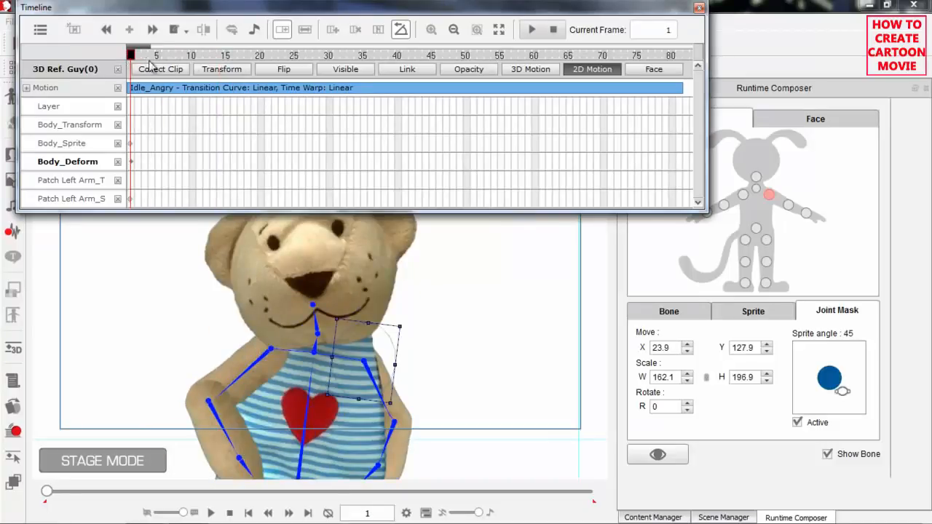
{"action": "left_click", "coordinate": [15, 482]}
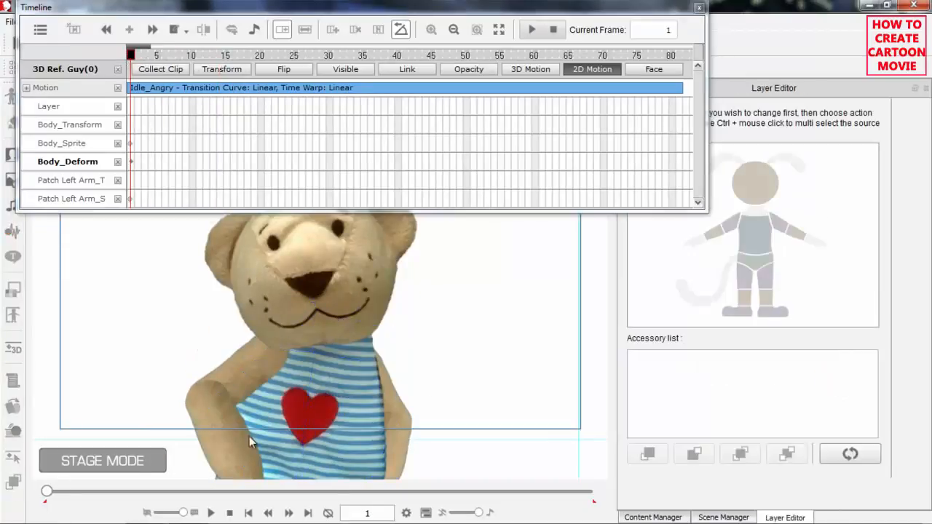
{"action": "left_click", "coordinate": [763, 190]}
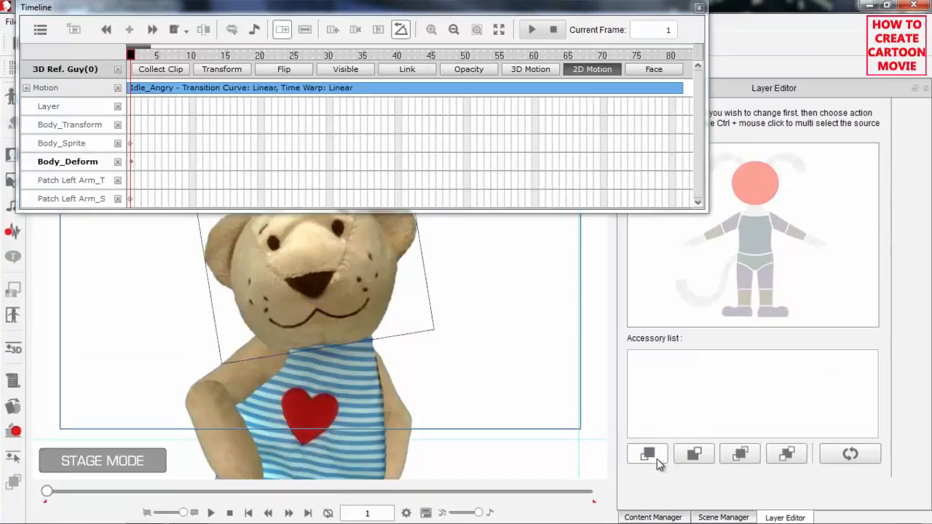
{"action": "left_click", "coordinate": [655, 457]}
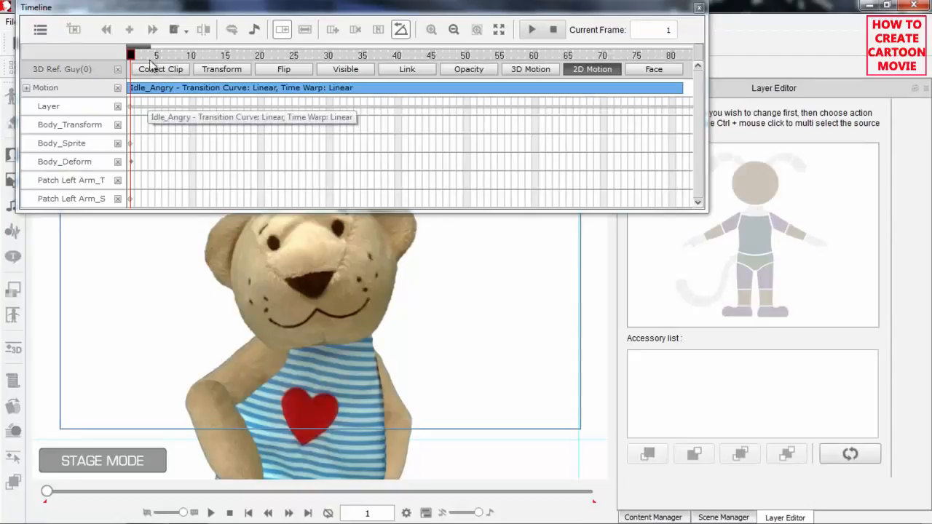
Play the Idle_Angry motion and scrub back to frame 51 to examine how the head overlaps the arms.
{"action": "key", "text": "space"}
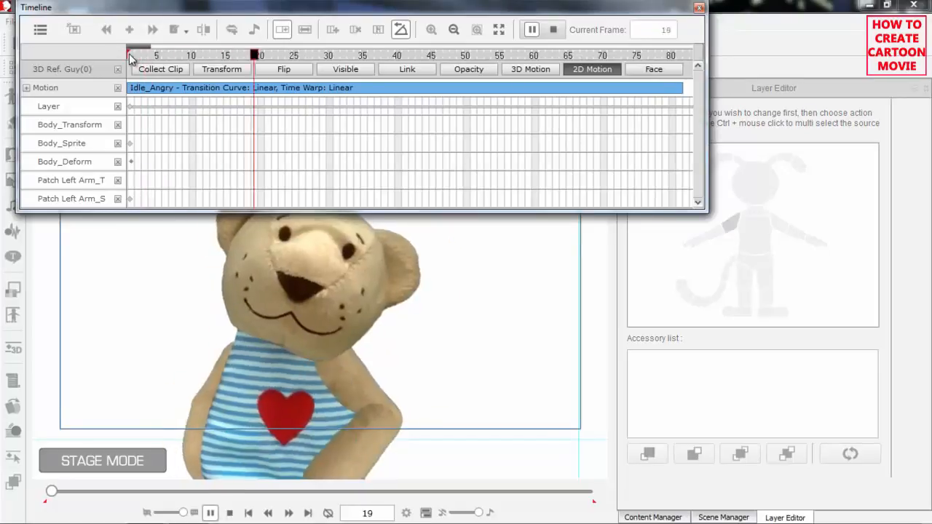
{"action": "key", "text": "space"}
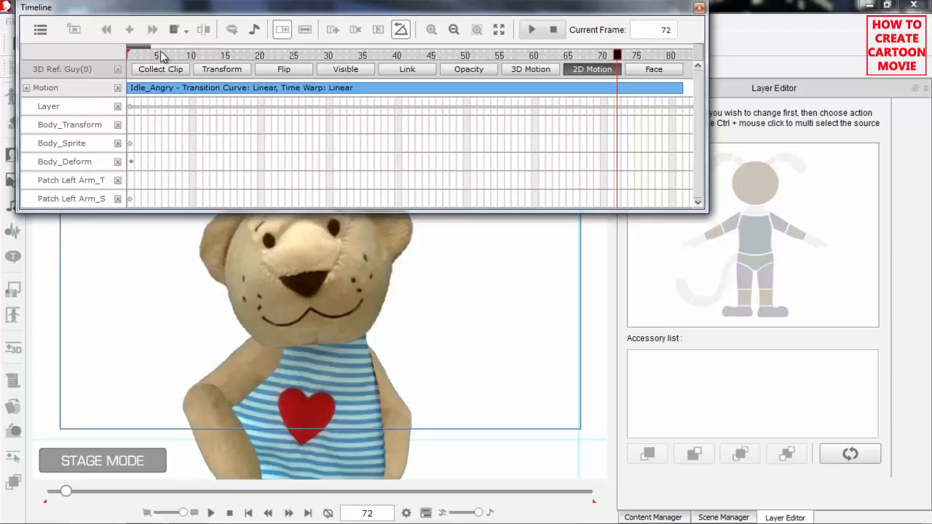
{"action": "left_click", "coordinate": [182, 55]}
{"action": "key", "text": "space"}
{"action": "key", "text": "space"}
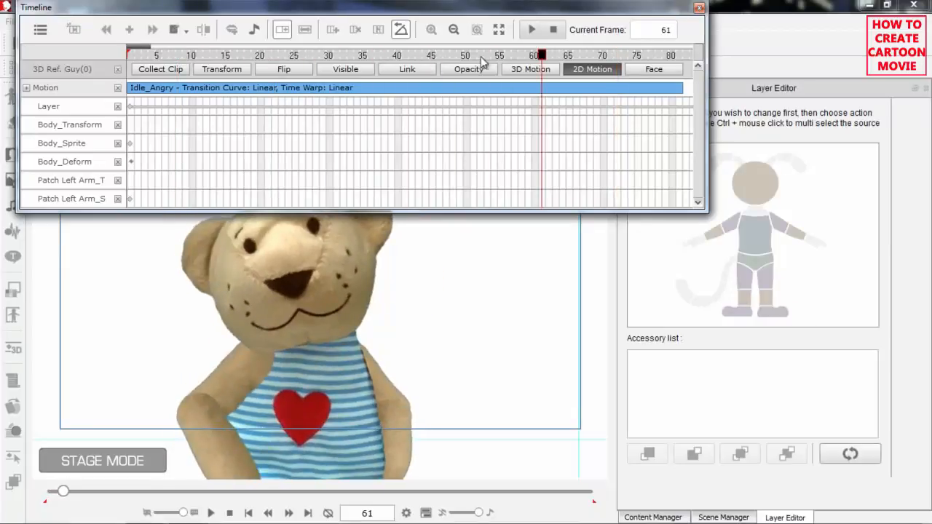
{"action": "left_click", "coordinate": [514, 56]}
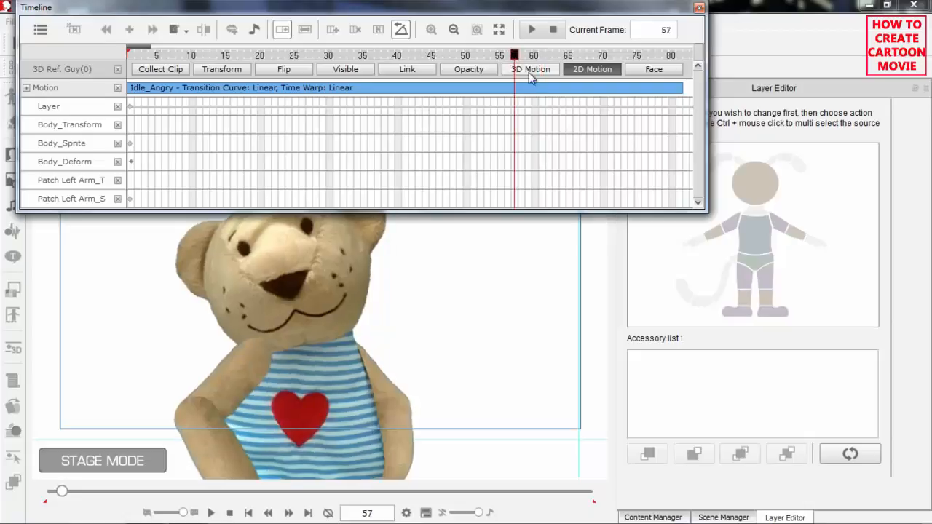
{"action": "left_click", "coordinate": [506, 56]}
{"action": "left_click_drag", "start_coordinate": [497, 57], "coordinate": [472, 56]}
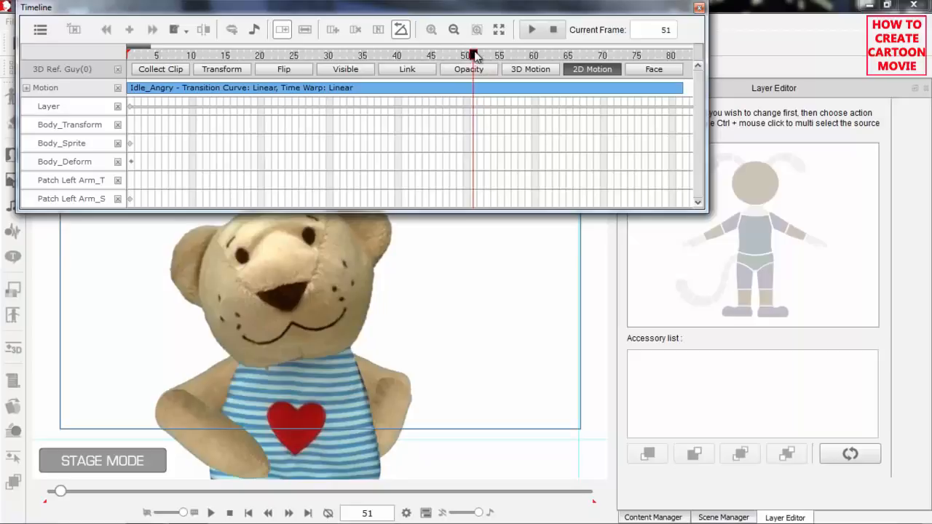
At frame 52, where the head angle has changed, bring the bear's head sprite to the front.
{"action": "left_click", "coordinate": [480, 56]}
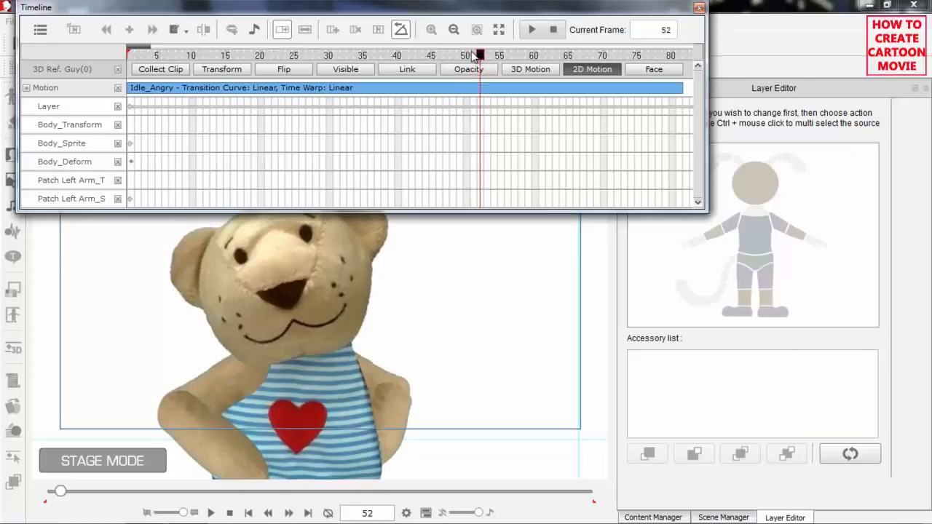
{"action": "left_click", "coordinate": [467, 57]}
{"action": "left_click", "coordinate": [481, 57]}
{"action": "left_click", "coordinate": [487, 57]}
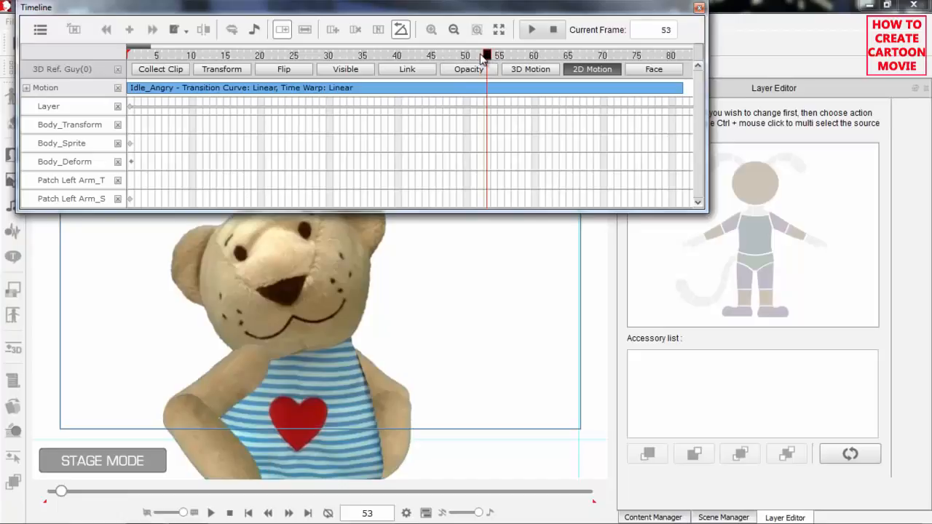
{"action": "left_click", "coordinate": [481, 56]}
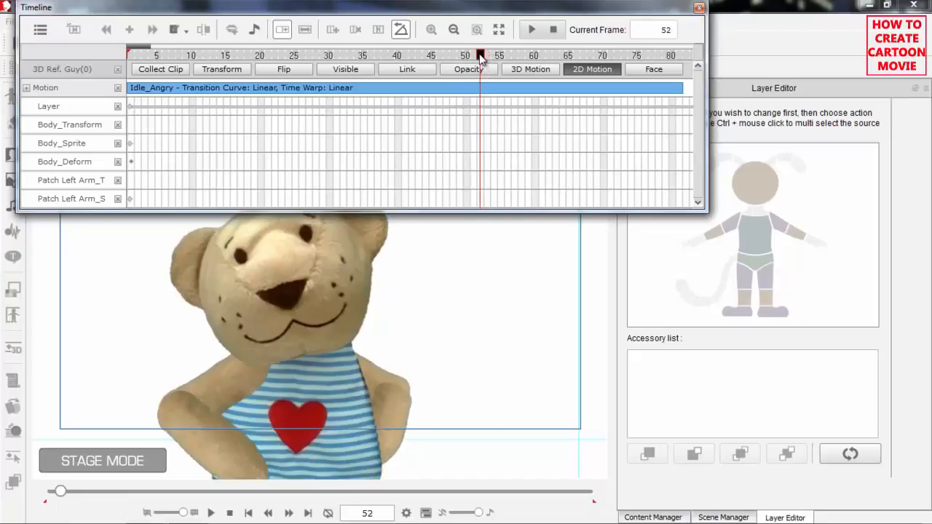
{"action": "left_click", "coordinate": [754, 193]}
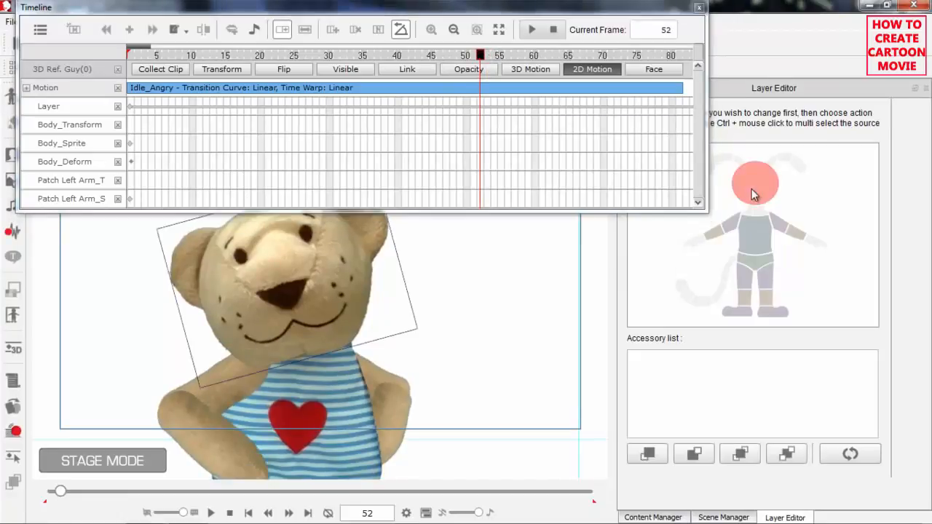
{"action": "left_click", "coordinate": [647, 455]}
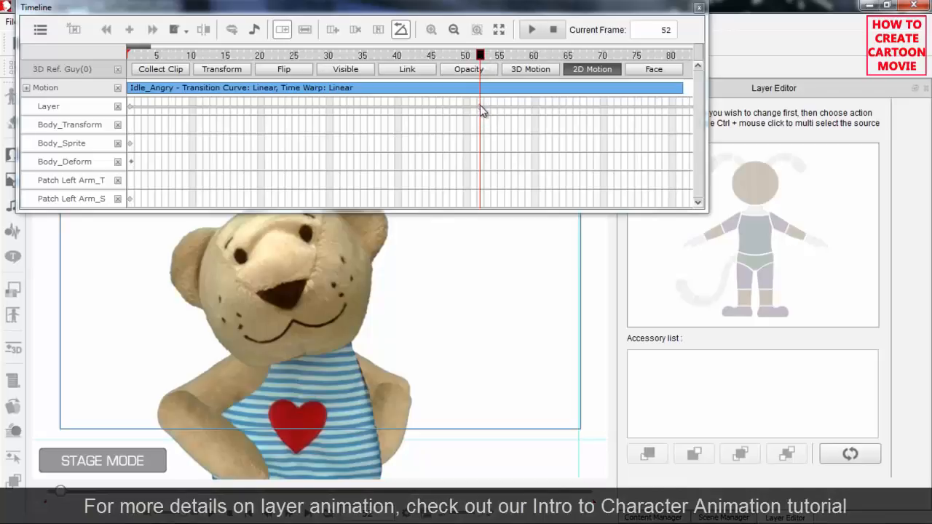
Replay the motion from the start to review the head's layer order, and return to frame 1.
{"action": "left_click", "coordinate": [486, 57]}
{"action": "left_click_drag", "start_coordinate": [487, 57], "coordinate": [529, 58]}
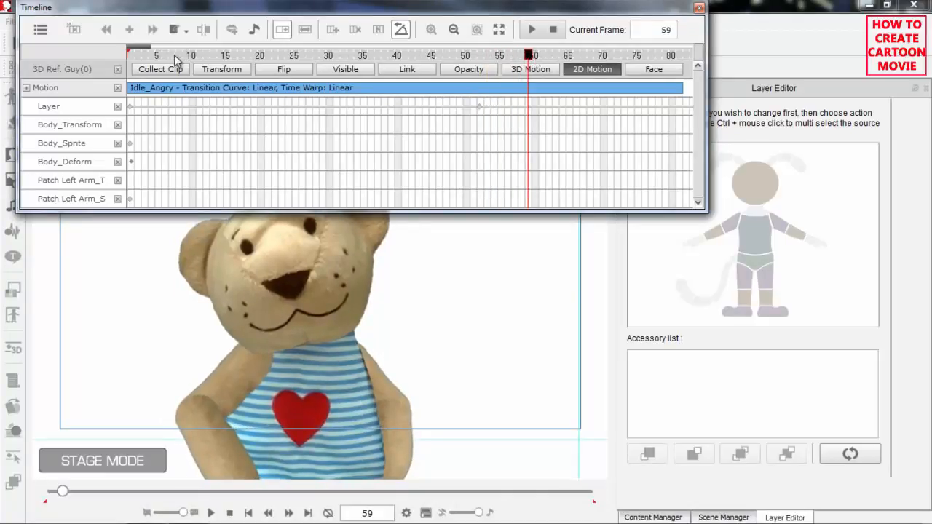
{"action": "left_click_drag", "start_coordinate": [158, 57], "coordinate": [122, 63]}
{"action": "key", "text": "space"}
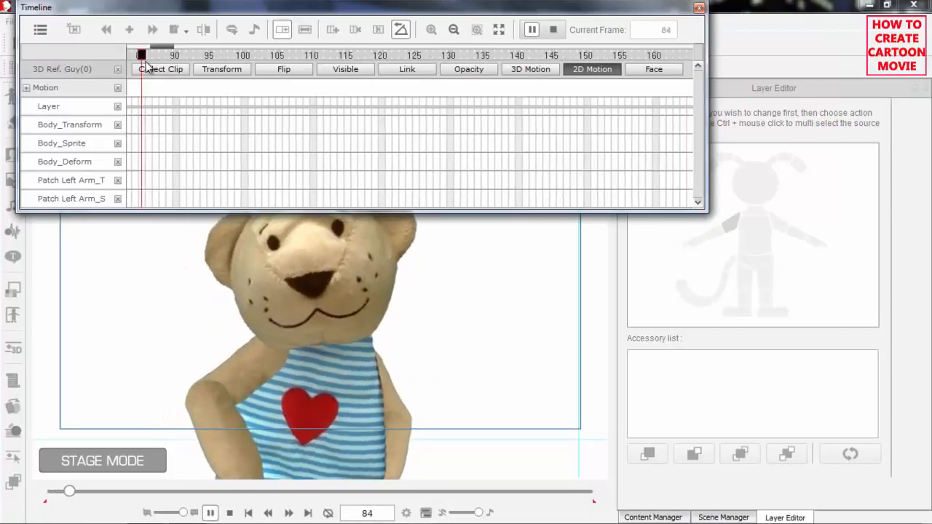
{"action": "key", "text": "space"}
{"action": "left_click_drag", "start_coordinate": [169, 49], "coordinate": [73, 51]}
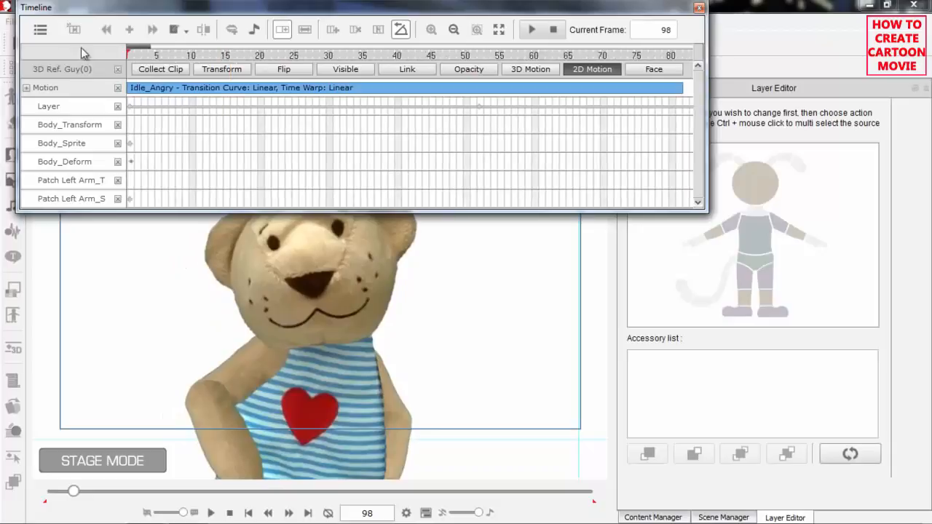
{"action": "left_click", "coordinate": [131, 56]}
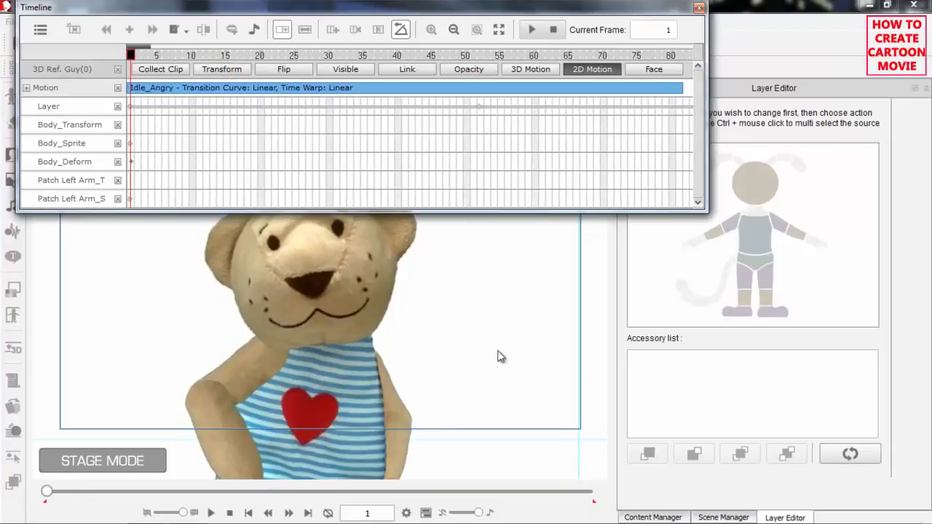
Play the motion with the bear's lower body in view to examine its shorts and legs, and return to frame 1.
{"action": "left_click_drag", "start_coordinate": [458, 334], "coordinate": [454, 254]}
{"action": "scroll", "coordinate": [464, 292], "scroll_direction": "down", "scroll_amount": 1}
{"action": "left_click_drag", "start_coordinate": [465, 294], "coordinate": [476, 246]}
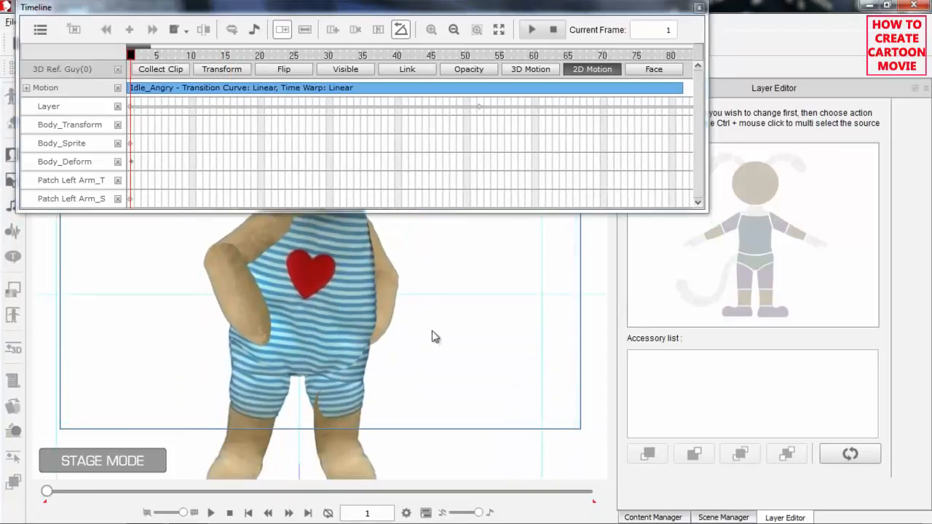
{"action": "scroll", "coordinate": [434, 346], "scroll_direction": "down", "scroll_amount": 1}
{"action": "left_click_drag", "start_coordinate": [433, 353], "coordinate": [439, 320]}
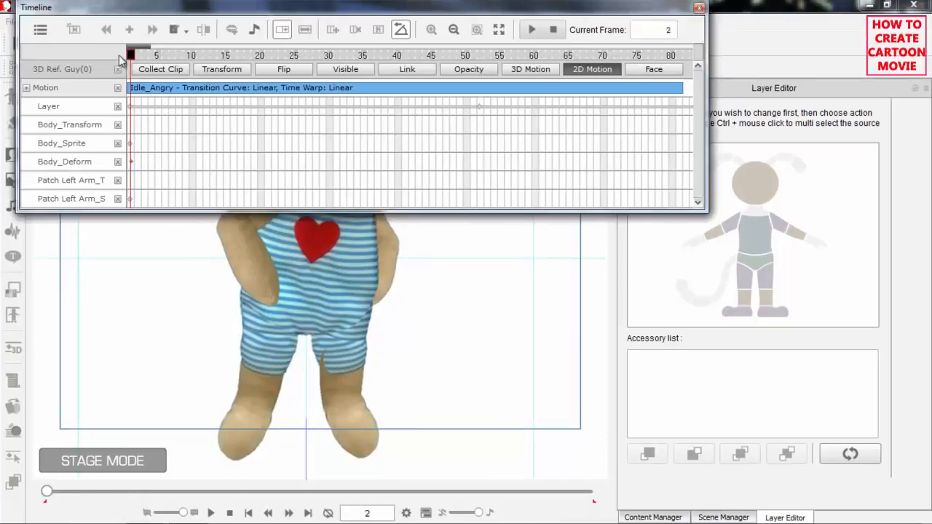
{"action": "key", "text": "space"}
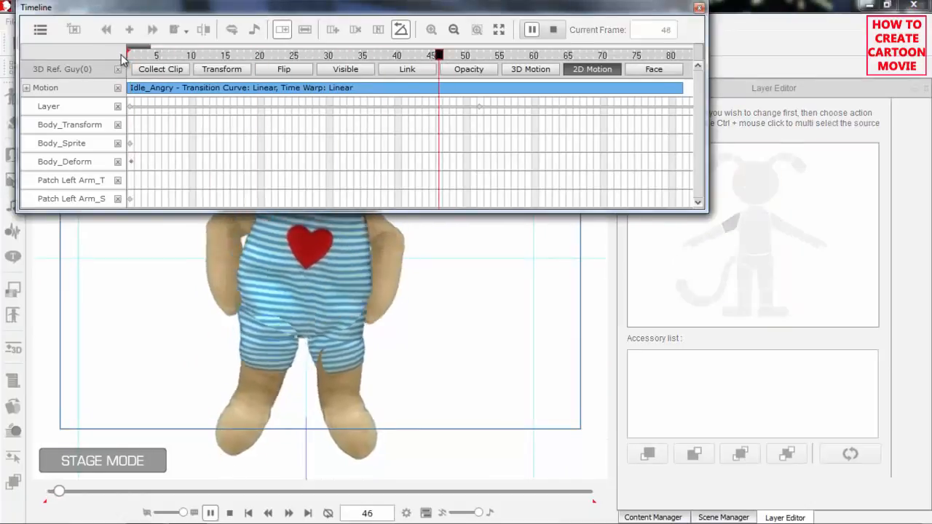
{"action": "key", "text": "space"}
{"action": "left_click_drag", "start_coordinate": [133, 59], "coordinate": [106, 59]}
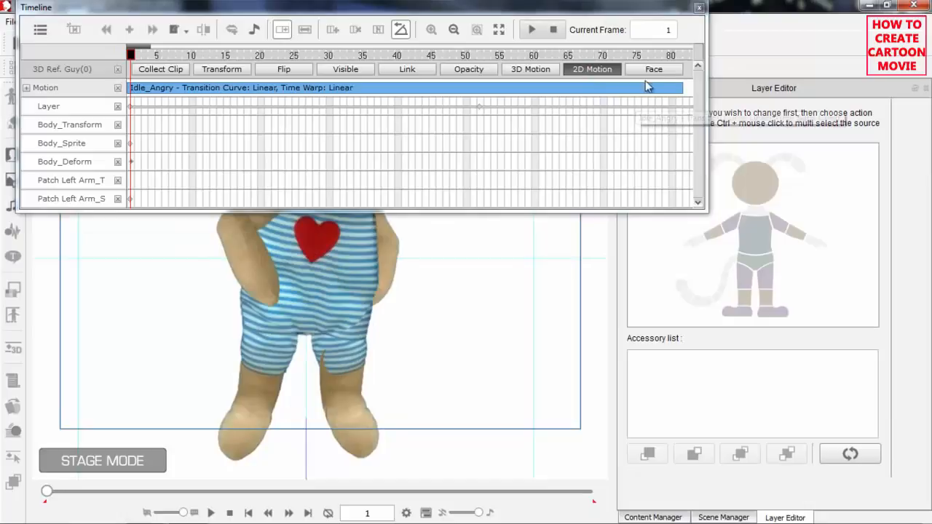
Close the Timeline and Layer Editor, reopen the bear in the Runtime Composer, and select the left knee's joint mask.
{"action": "left_click", "coordinate": [699, 7]}
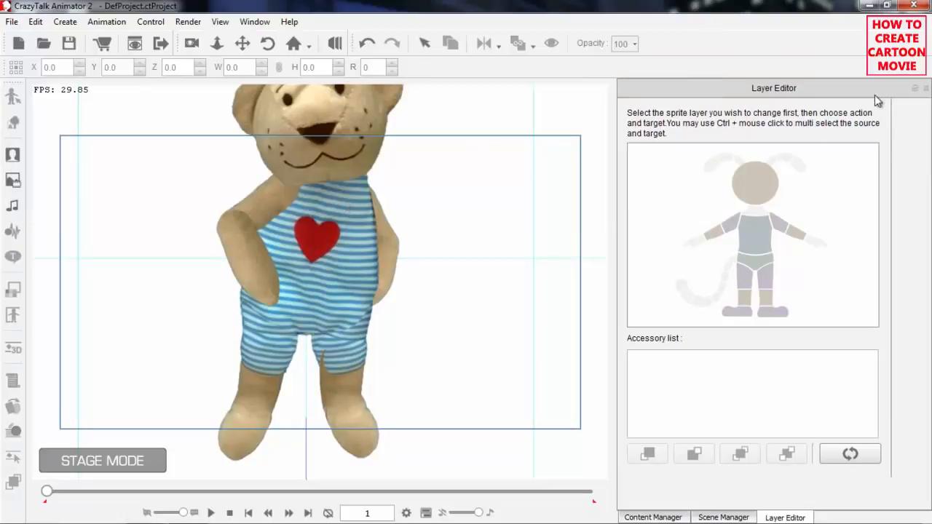
{"action": "left_click", "coordinate": [925, 88]}
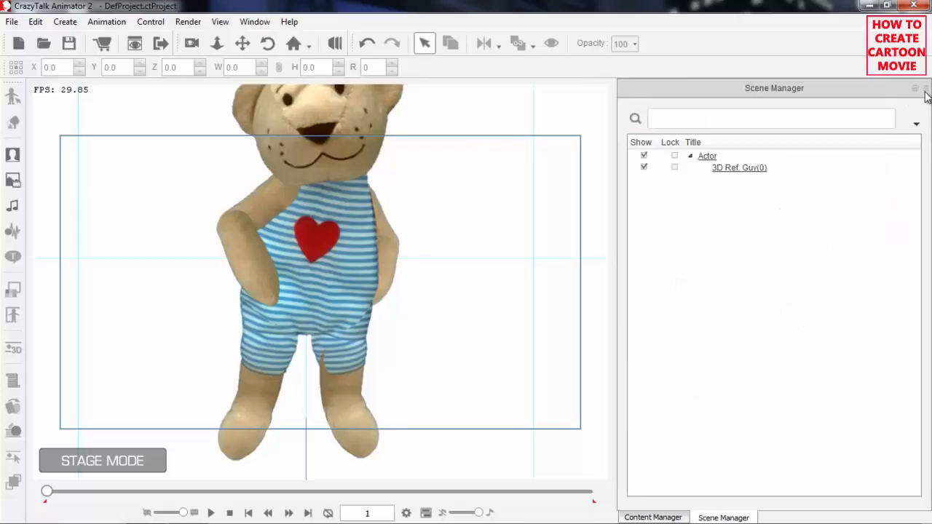
{"action": "left_click", "coordinate": [323, 199]}
{"action": "left_click", "coordinate": [13, 316]}
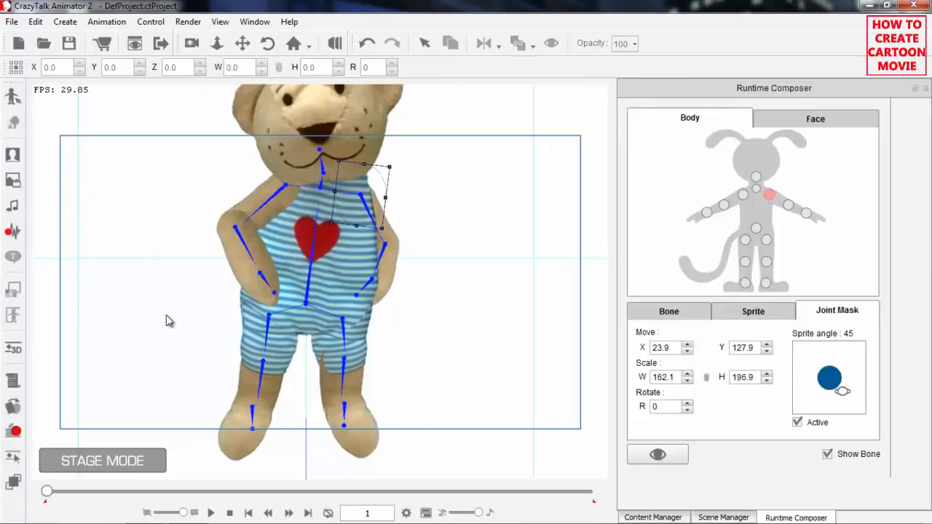
{"action": "left_click", "coordinate": [768, 264]}
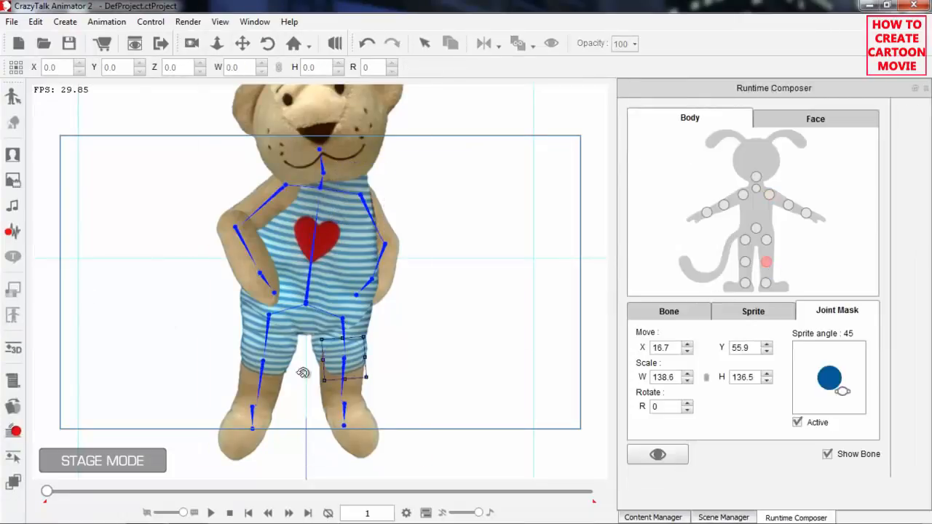
Enlarge the left knee's joint mask to about W 181.9 and H 140.5, positioned at about X 15.5, Y 55.0.
{"action": "left_click_drag", "start_coordinate": [412, 403], "coordinate": [416, 394]}
{"action": "scroll", "coordinate": [413, 325], "scroll_direction": "up", "scroll_amount": 5}
{"action": "scroll", "coordinate": [432, 407], "scroll_direction": "up", "scroll_amount": 2}
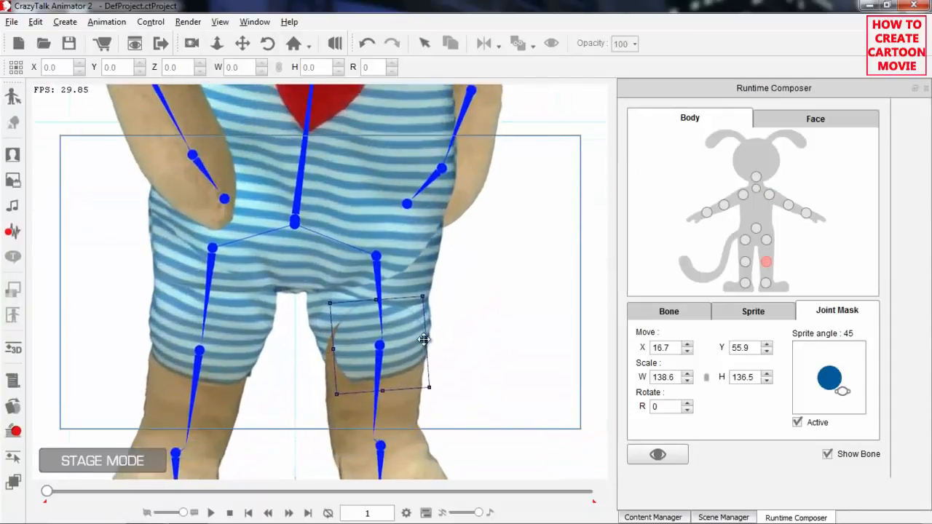
{"action": "left_click_drag", "start_coordinate": [422, 354], "coordinate": [416, 306]}
{"action": "left_click_drag", "start_coordinate": [325, 311], "coordinate": [335, 327]}
{"action": "left_click_drag", "start_coordinate": [308, 365], "coordinate": [307, 367]}
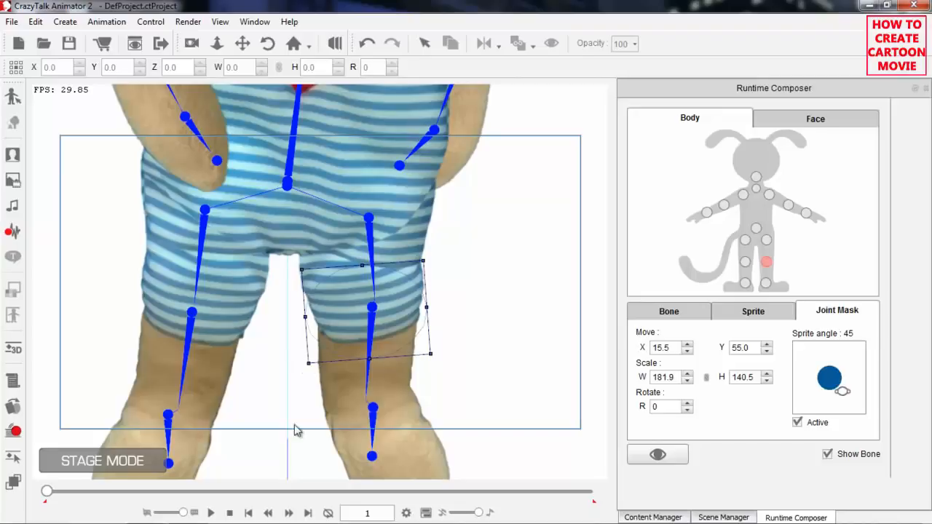
Play the motion to check the left knee's masking, pause it, and go back to frame 48.
{"action": "left_click", "coordinate": [210, 512]}
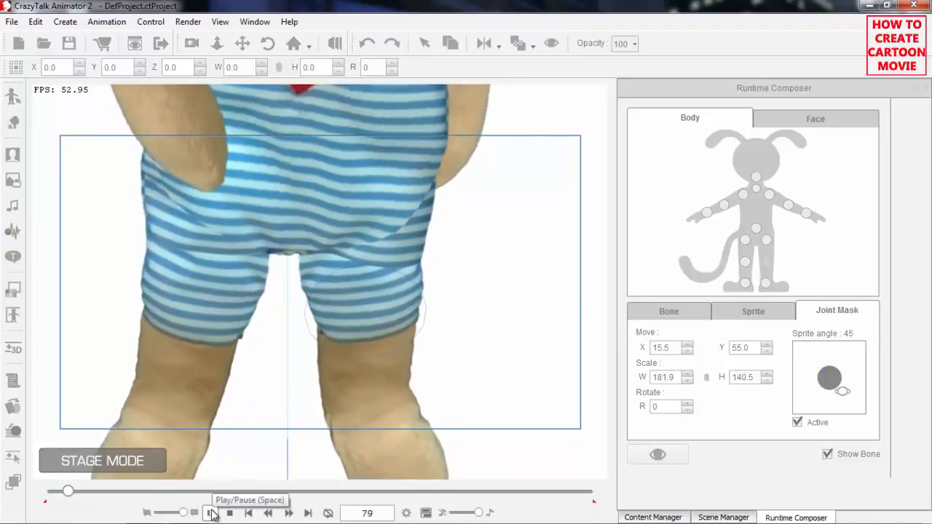
{"action": "left_click", "coordinate": [210, 513]}
{"action": "left_click_drag", "start_coordinate": [73, 492], "coordinate": [58, 495]}
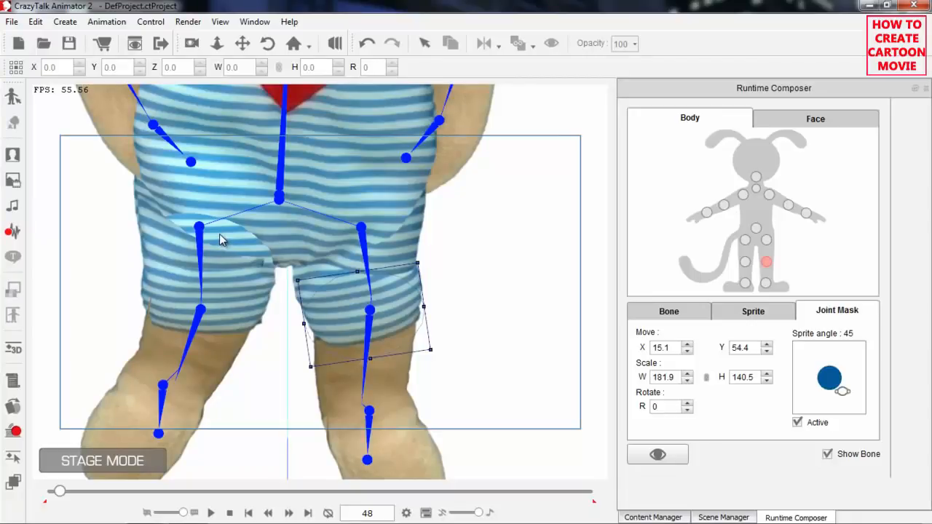
Inspect the joint masks of the pelvis and right hip at frame 48, and return to frame 1.
{"action": "left_click", "coordinate": [746, 242]}
{"action": "left_click", "coordinate": [757, 230]}
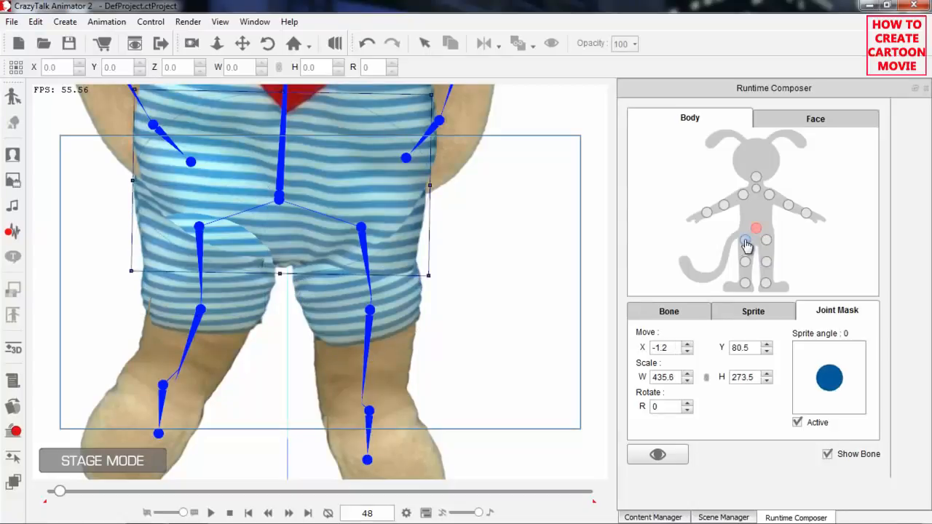
{"action": "left_click", "coordinate": [746, 241]}
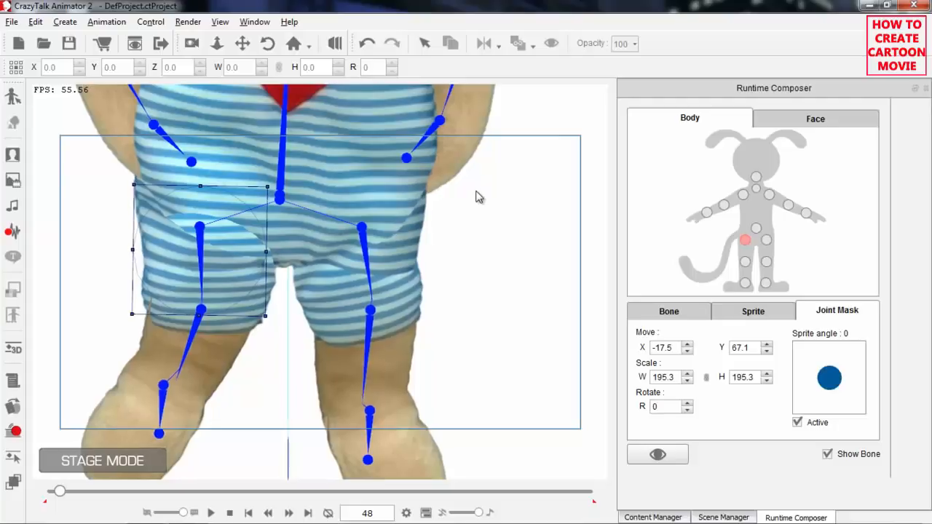
{"action": "scroll", "coordinate": [503, 289], "scroll_direction": "down", "scroll_amount": 2}
{"action": "scroll", "coordinate": [485, 229], "scroll_direction": "down", "scroll_amount": 1}
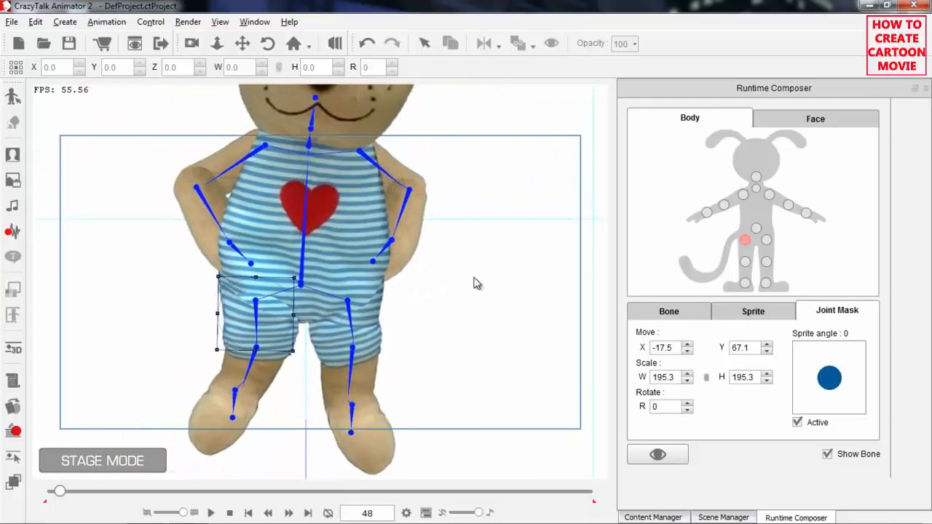
{"action": "left_click", "coordinate": [230, 514]}
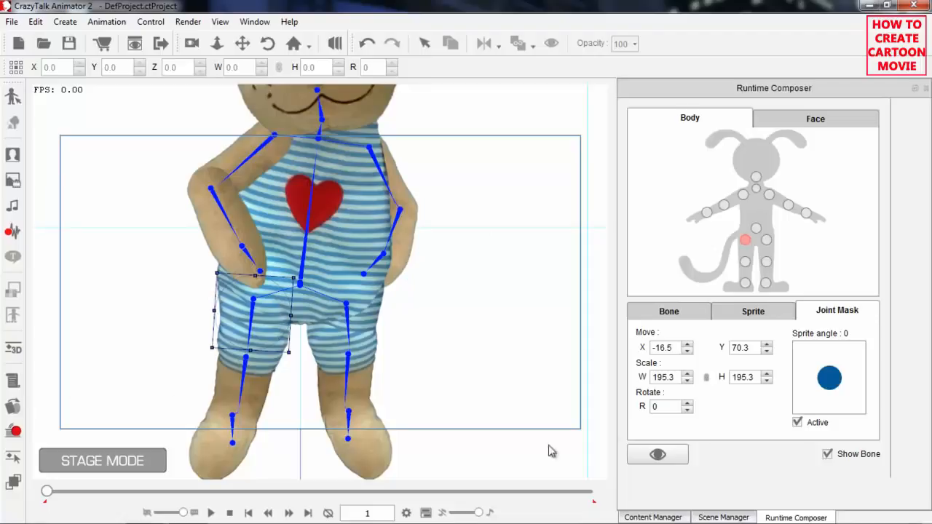
Close the Runtime Composer and bring the bear's hip sprite to the front in the Layer Editor at frame 1.
{"action": "left_click", "coordinate": [926, 88]}
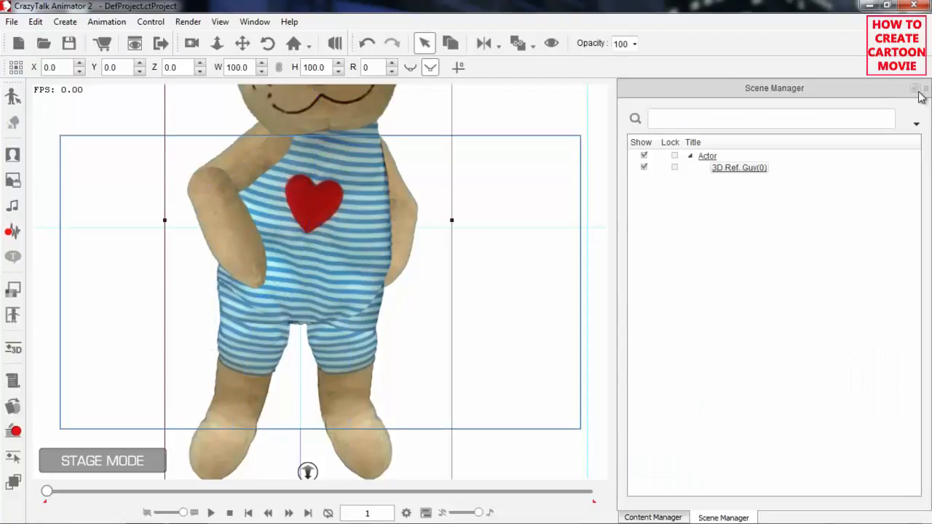
{"action": "left_click", "coordinate": [13, 482]}
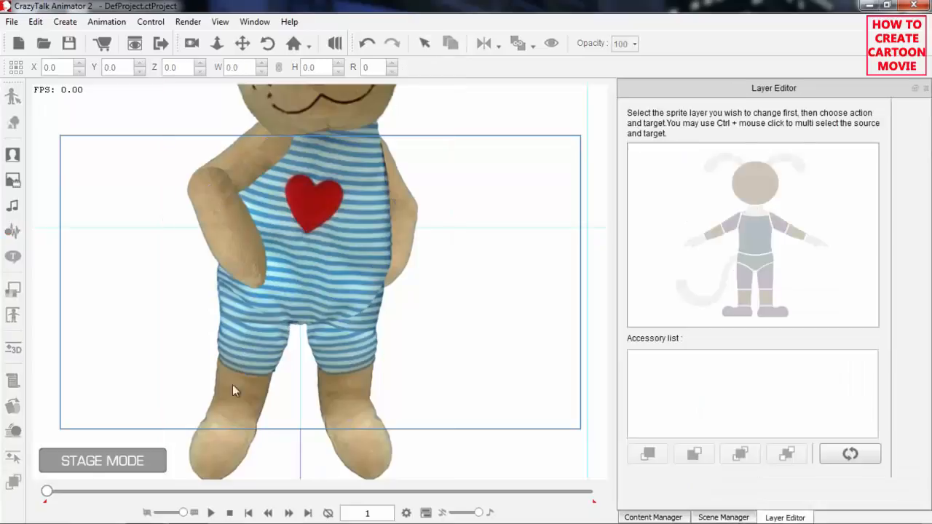
{"action": "left_click", "coordinate": [754, 256]}
{"action": "left_click", "coordinate": [649, 453]}
{"action": "left_click", "coordinate": [756, 256]}
{"action": "left_click", "coordinate": [648, 452]}
Play the motion twice from the start to examine the hip and shorts layer order up close.
{"action": "left_click", "coordinate": [212, 513]}
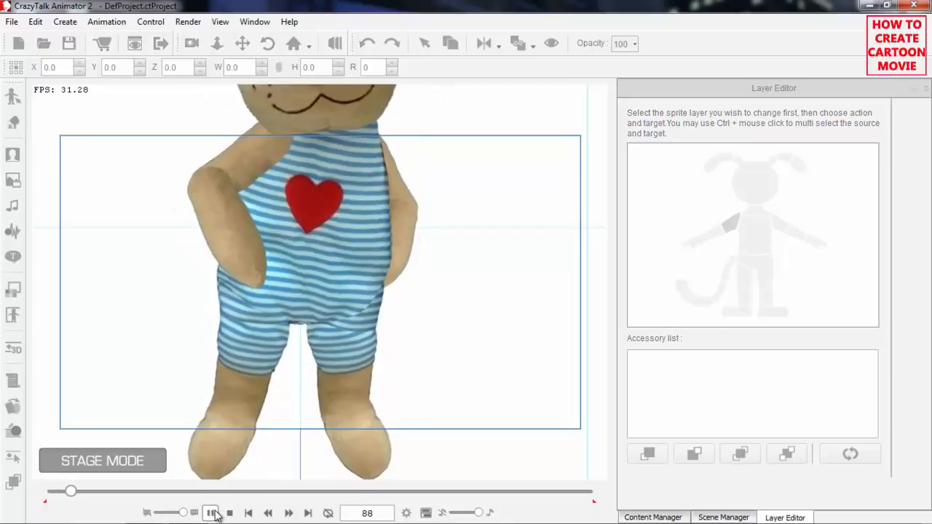
{"action": "left_click", "coordinate": [230, 514]}
{"action": "left_click", "coordinate": [211, 513]}
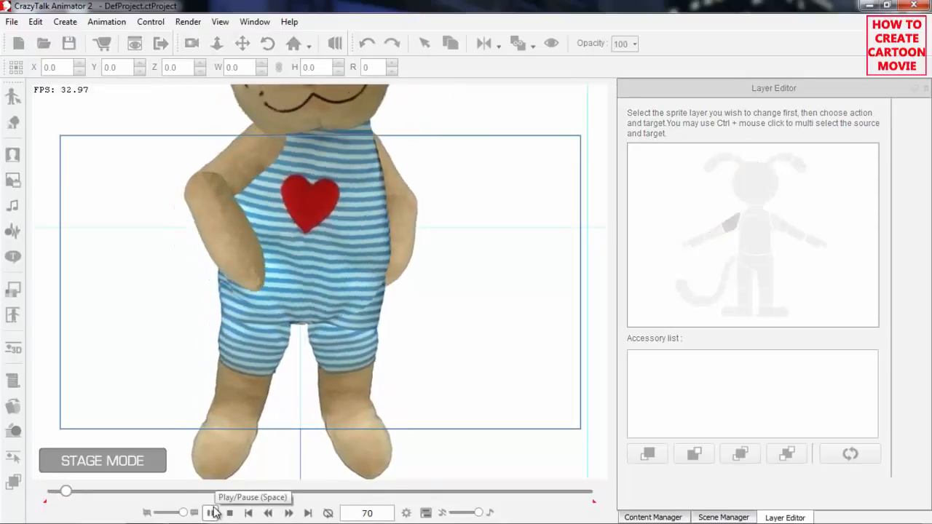
{"action": "left_click", "coordinate": [212, 514]}
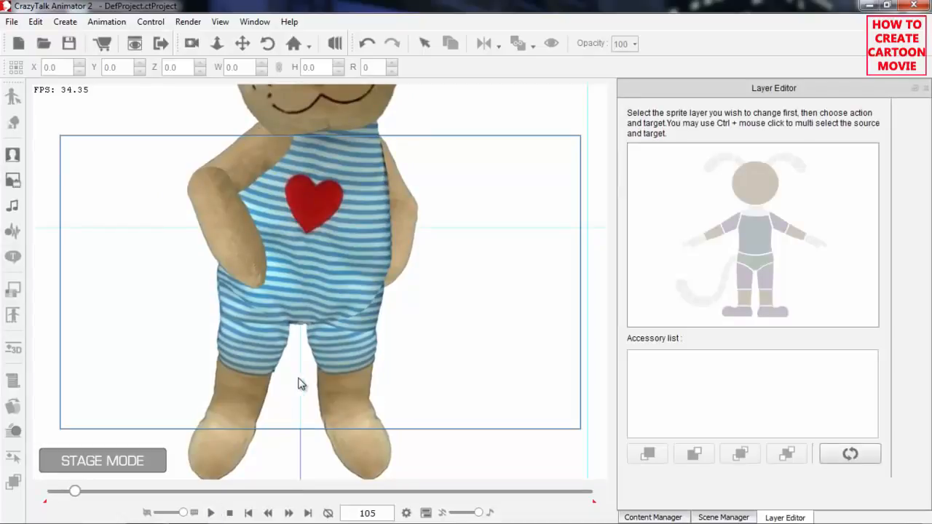
Replay the motion from frame 1 with the whole bear in view to review the result, and return to frame 1.
{"action": "scroll", "coordinate": [333, 226], "scroll_direction": "down", "scroll_amount": 5}
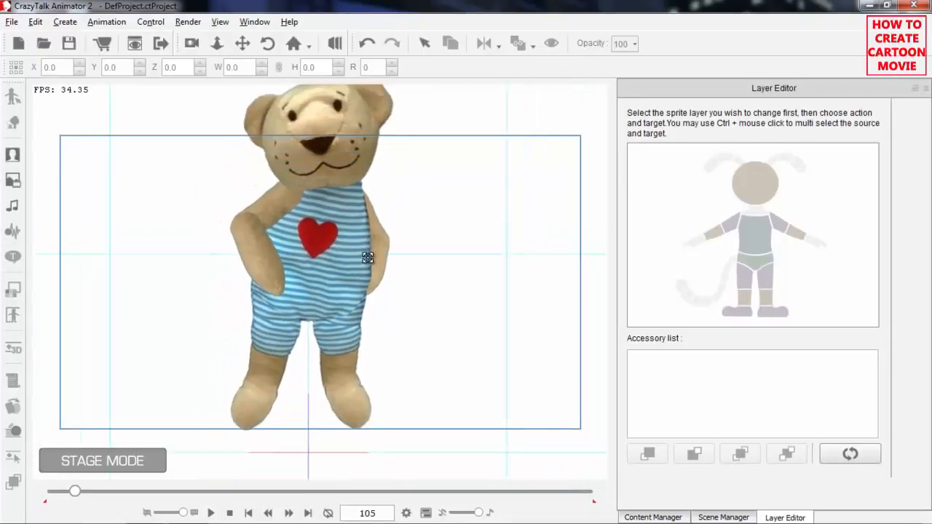
{"action": "scroll", "coordinate": [361, 278], "scroll_direction": "down", "scroll_amount": 3}
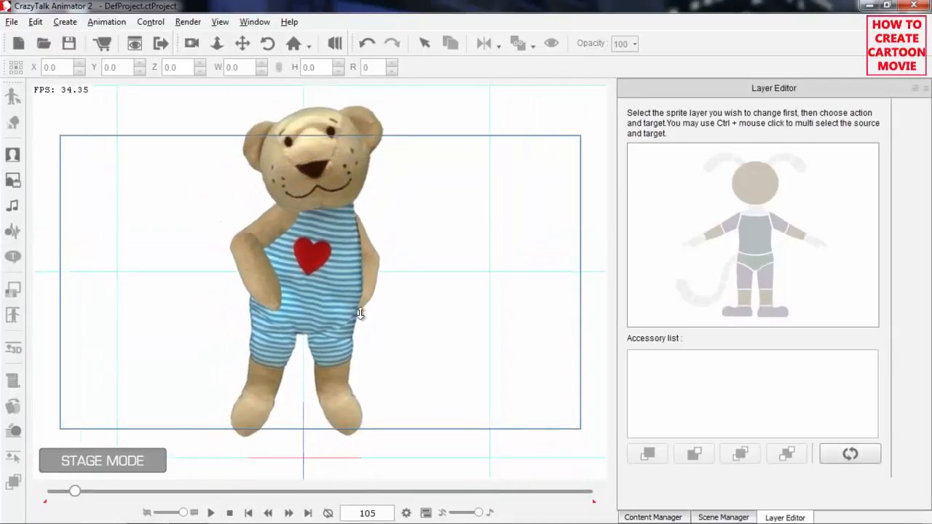
{"action": "left_click", "coordinate": [229, 513]}
{"action": "left_click", "coordinate": [210, 514]}
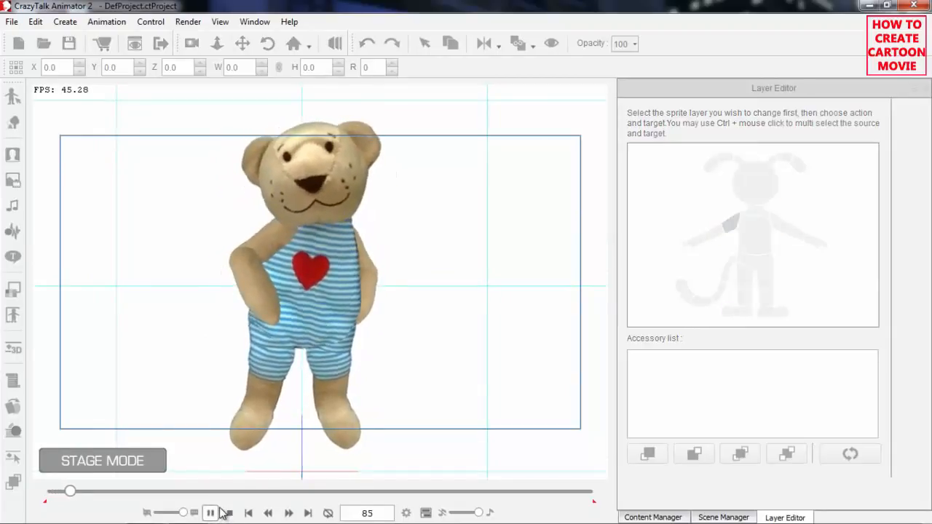
{"action": "left_click", "coordinate": [229, 514]}
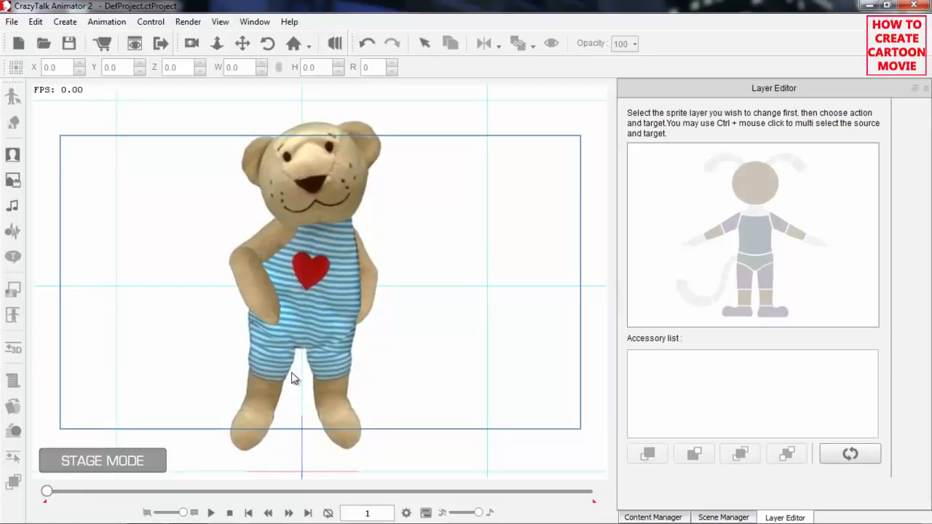
In the 2D Motion Key Editor, rotate the bear's right upper arm to 18 and left upper arm to 334, and preview the motion.
{"action": "left_click", "coordinate": [317, 250]}
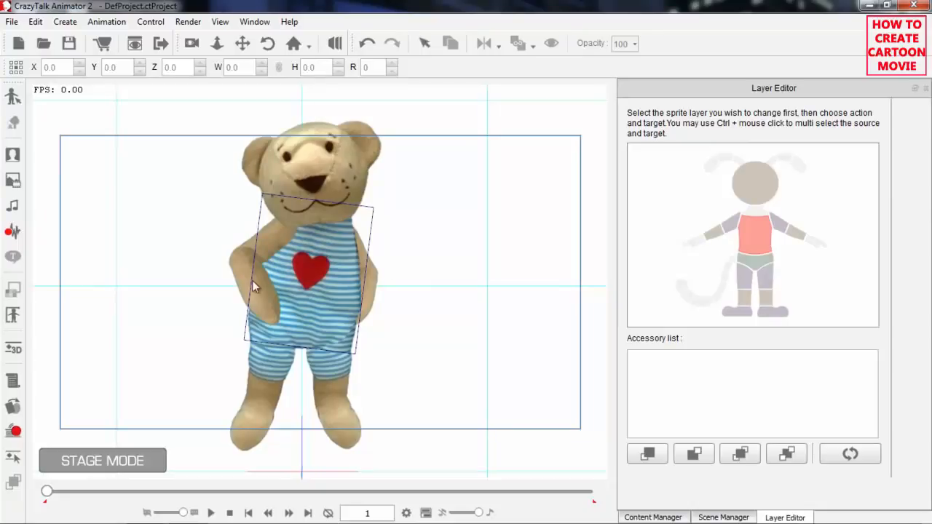
{"action": "left_click", "coordinate": [13, 459]}
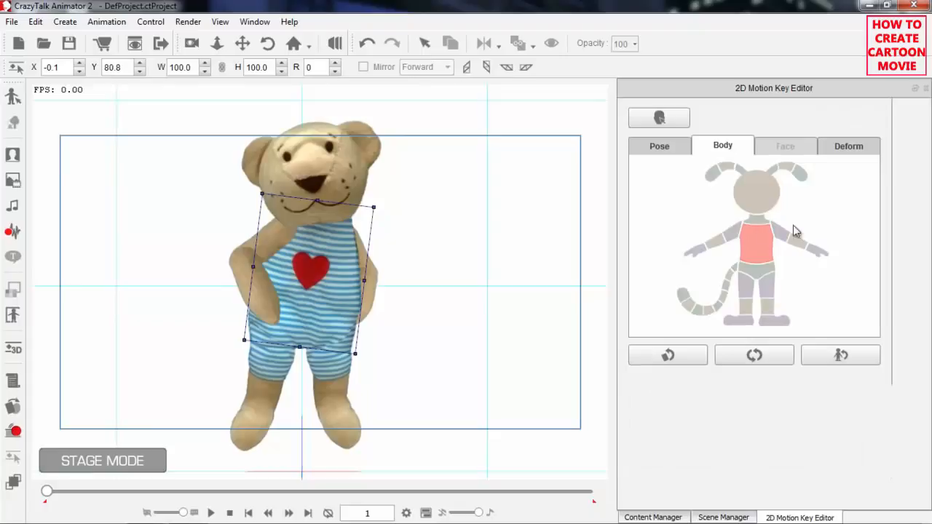
{"action": "left_click", "coordinate": [730, 233]}
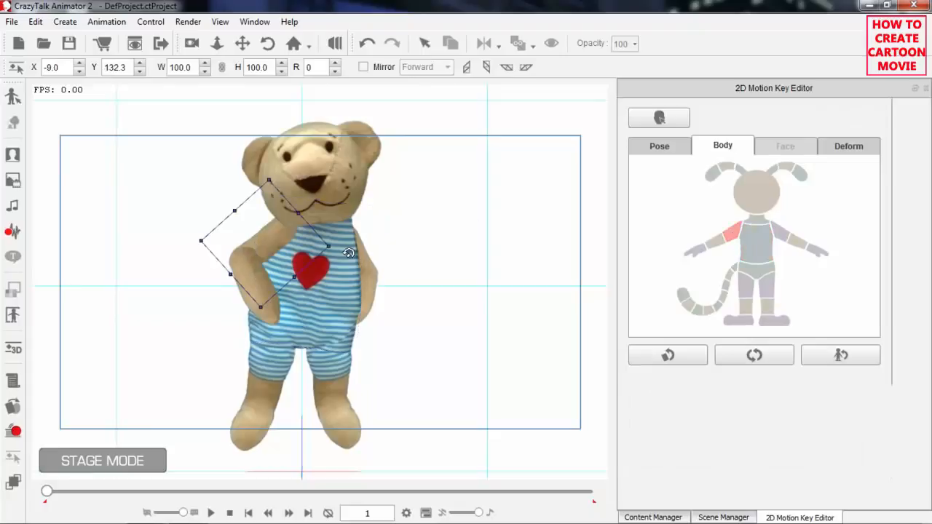
{"action": "left_click_drag", "start_coordinate": [340, 253], "coordinate": [346, 281]}
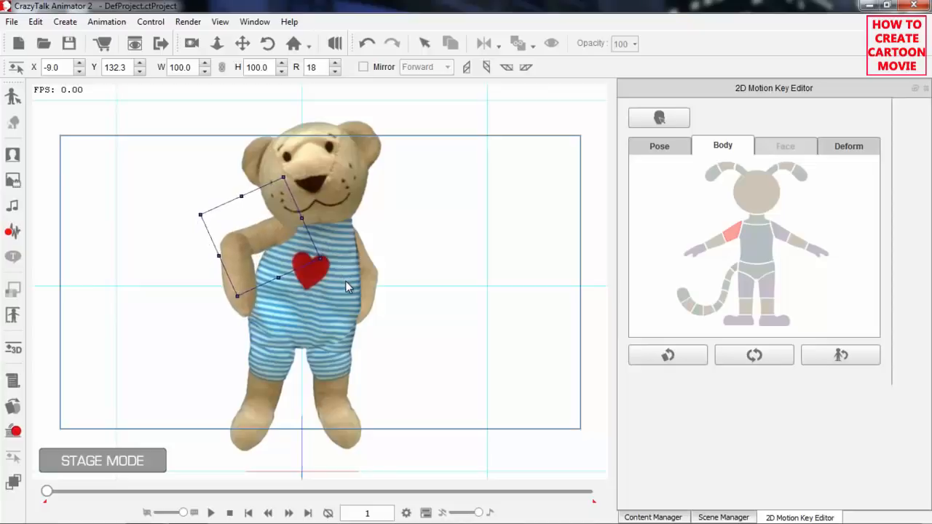
{"action": "left_click", "coordinate": [778, 239]}
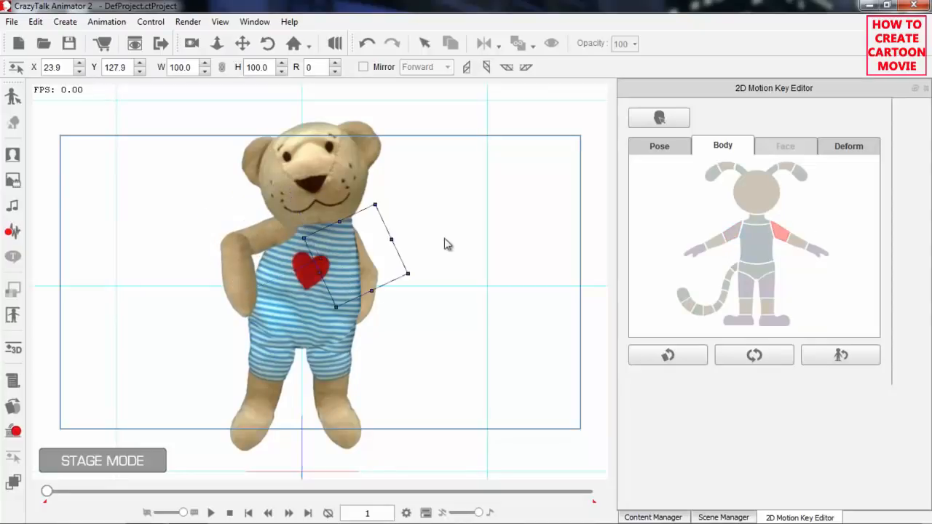
{"action": "left_click_drag", "start_coordinate": [413, 258], "coordinate": [412, 227]}
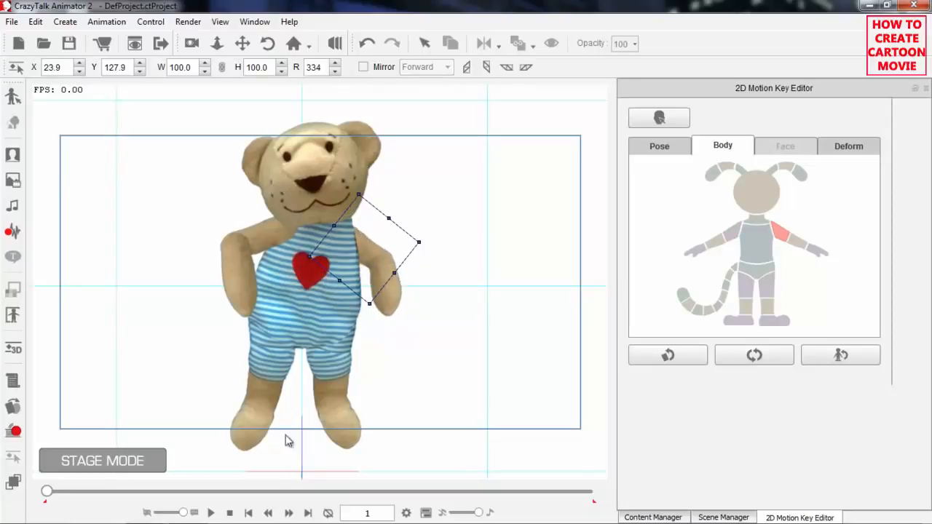
{"action": "left_click", "coordinate": [210, 513]}
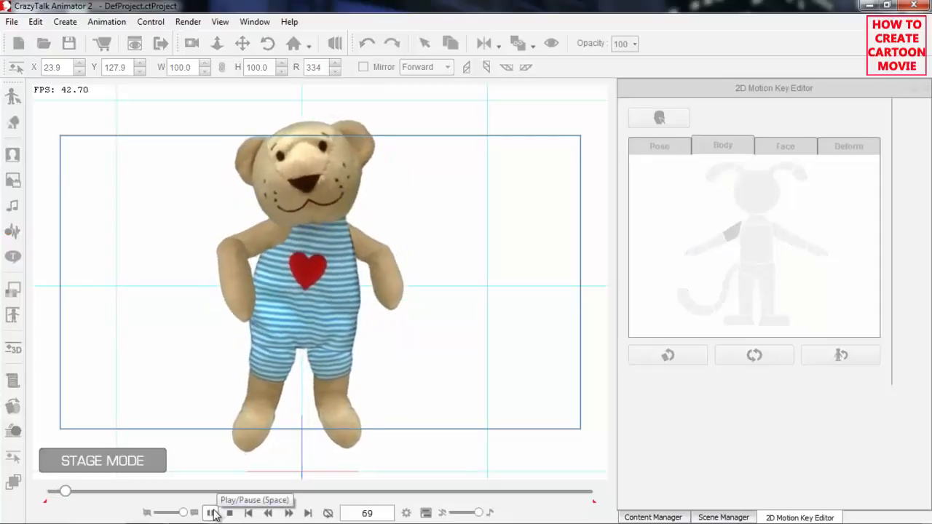
{"action": "left_click", "coordinate": [228, 514]}
Rotate both upper arms slightly back towards the body, the left one to 342, and preview the motion again.
{"action": "left_click", "coordinate": [271, 231]}
{"action": "left_click_drag", "start_coordinate": [311, 273], "coordinate": [318, 270]}
{"action": "left_click", "coordinate": [783, 232]}
{"action": "left_click_drag", "start_coordinate": [431, 234], "coordinate": [430, 246]}
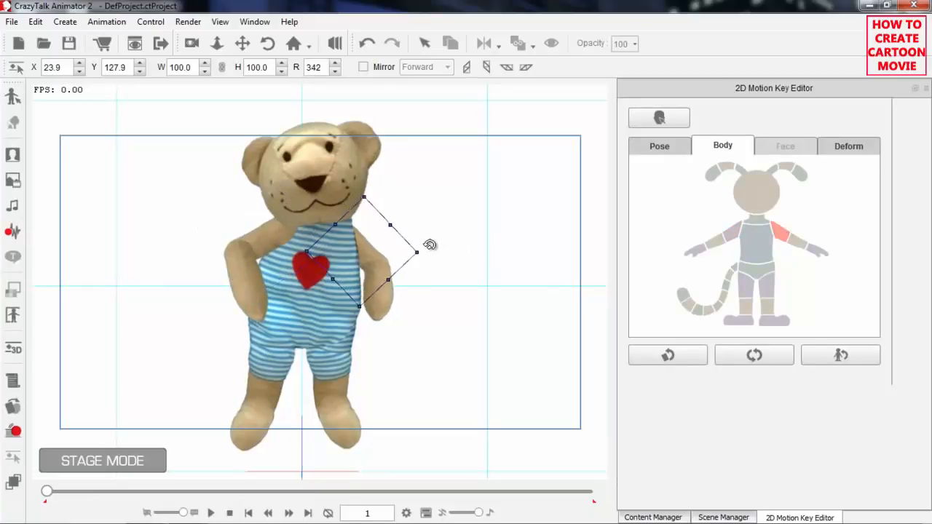
{"action": "left_click", "coordinate": [212, 513]}
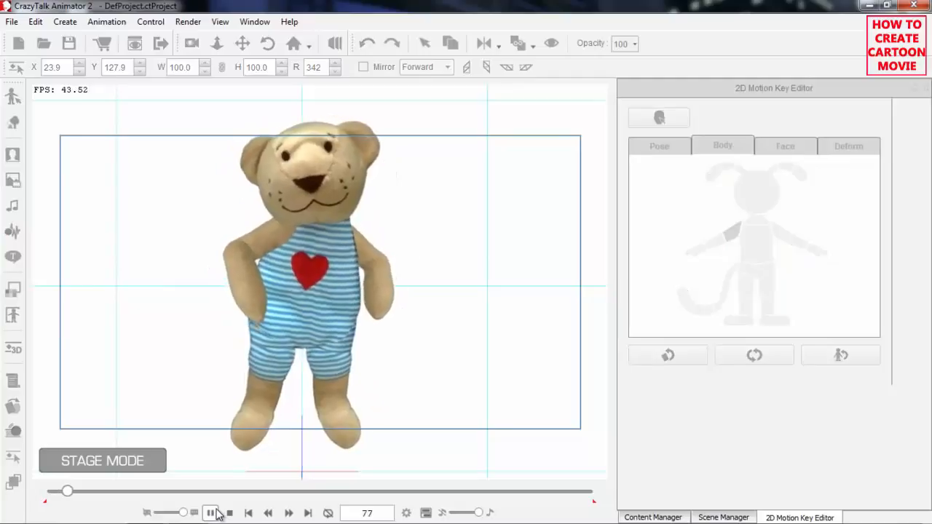
{"action": "left_click", "coordinate": [230, 513]}
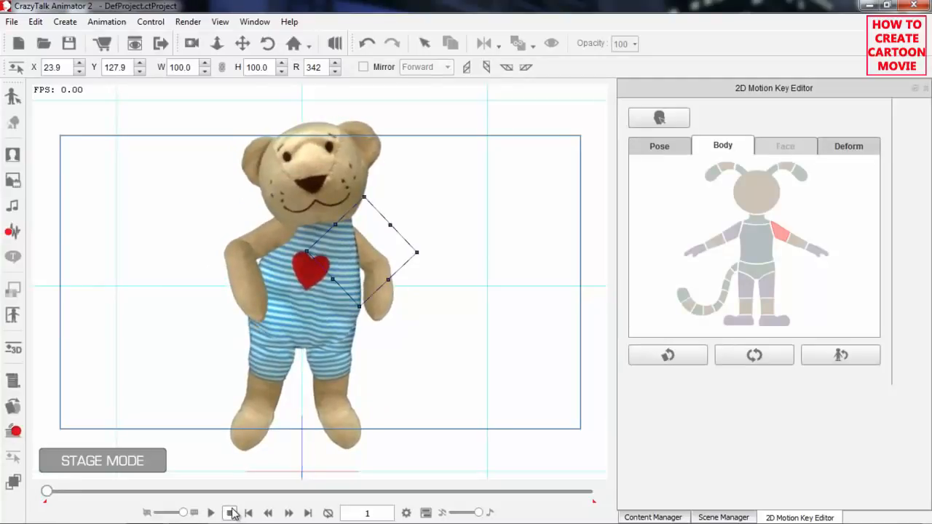
Apply the Idle_Impatient motion from the 3D 02_Idle templates to the bear, and return to frame 1.
{"action": "left_click", "coordinate": [653, 517]}
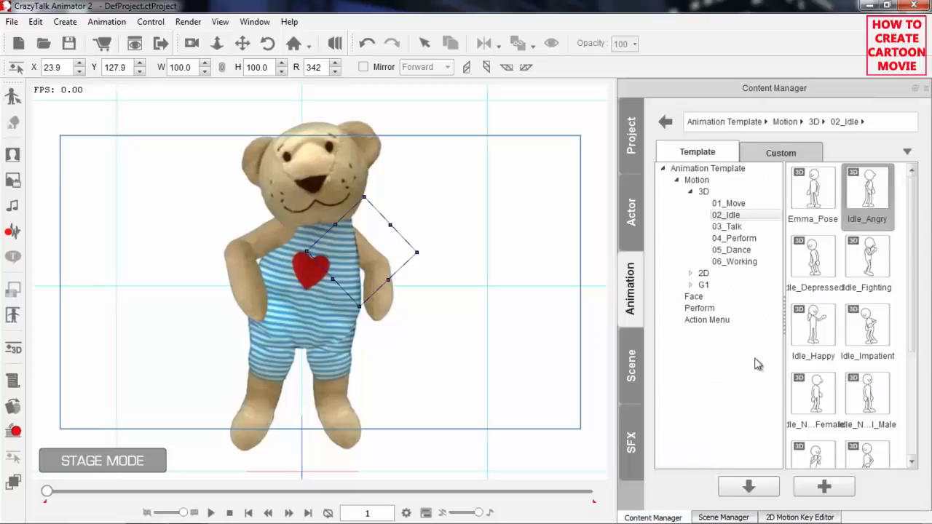
{"action": "left_click_drag", "start_coordinate": [914, 241], "coordinate": [915, 342]}
{"action": "scroll", "coordinate": [891, 264], "scroll_direction": "up", "scroll_amount": 2}
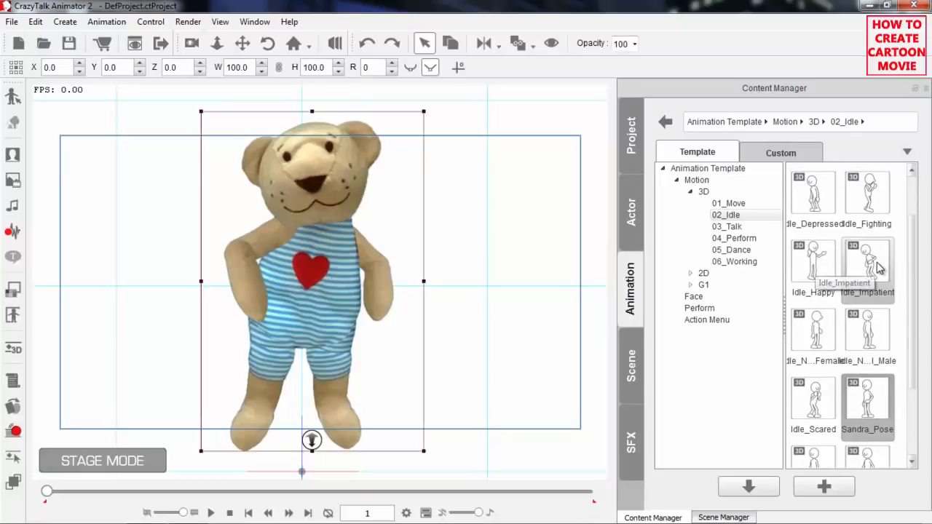
{"action": "left_click_drag", "start_coordinate": [913, 269], "coordinate": [912, 227]}
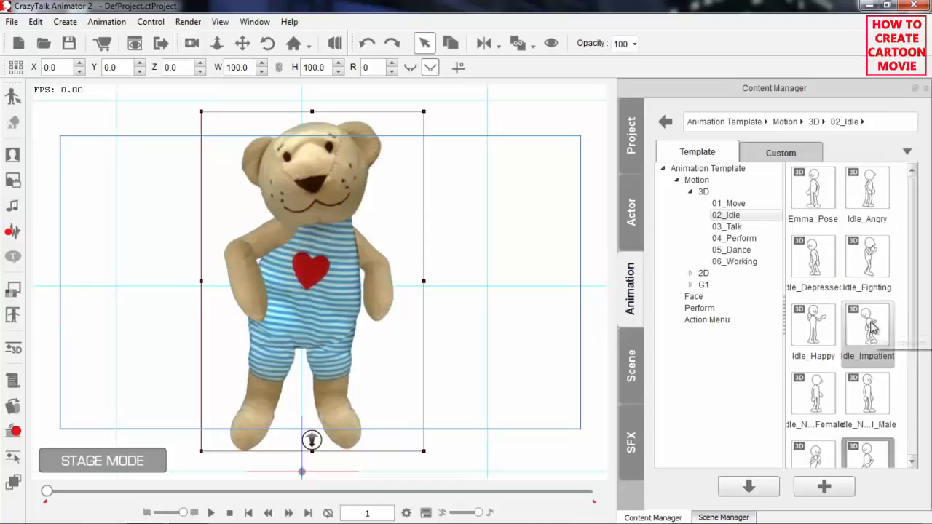
{"action": "double_click", "coordinate": [867, 326]}
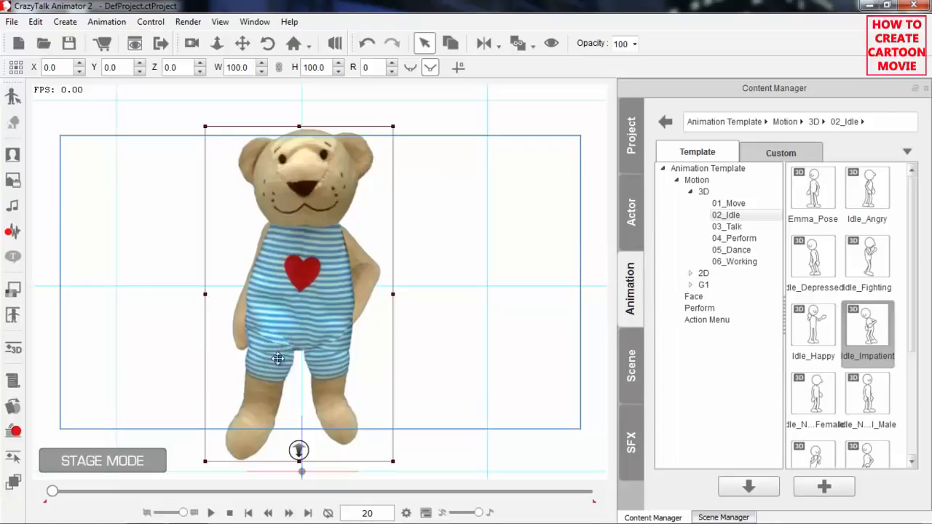
{"action": "left_click", "coordinate": [229, 513]}
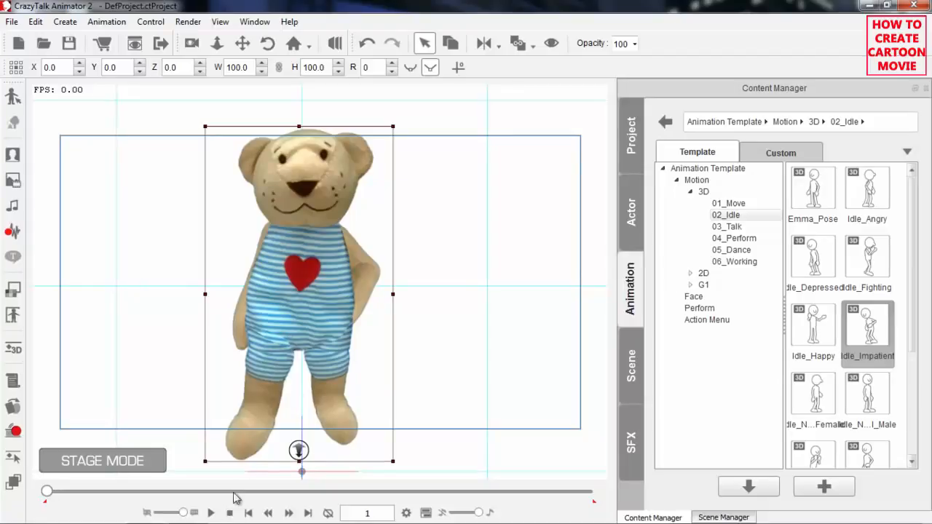
In the Layer Editor, place the bear's torso sprite in front of its right thigh sprite.
{"action": "scroll", "coordinate": [318, 374], "scroll_direction": "up", "scroll_amount": 5}
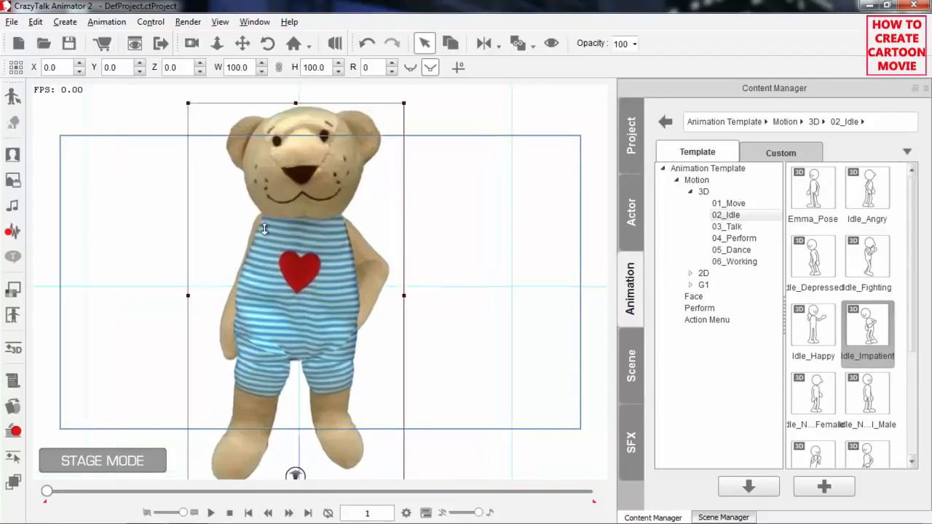
{"action": "left_click_drag", "start_coordinate": [307, 257], "coordinate": [305, 247]}
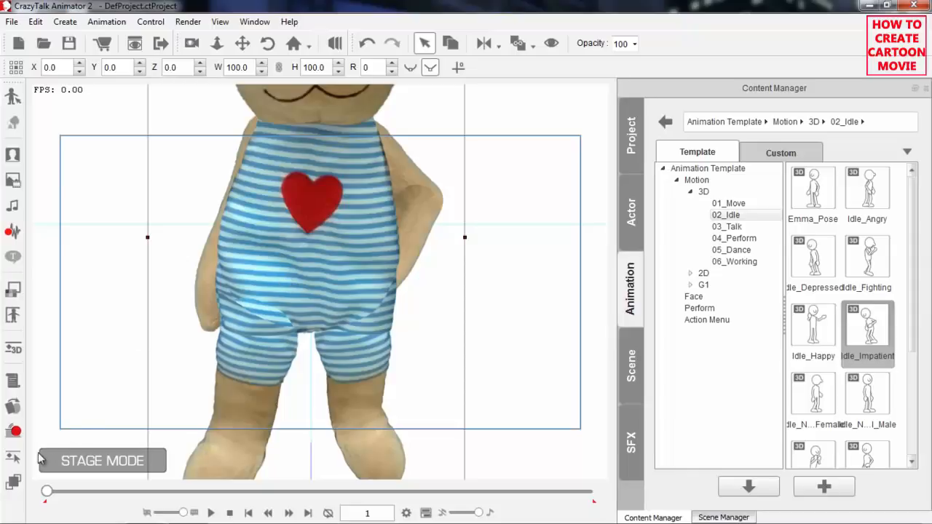
{"action": "left_click", "coordinate": [13, 483]}
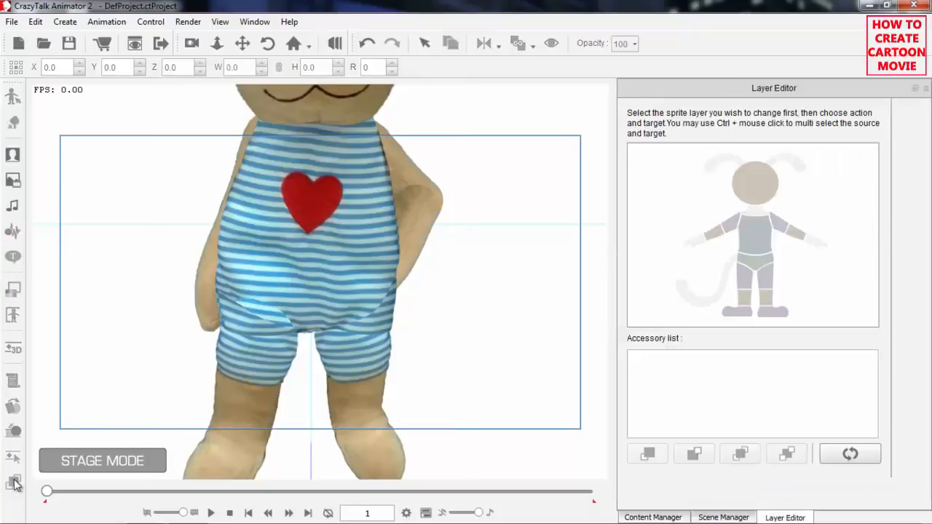
{"action": "left_click", "coordinate": [754, 246]}
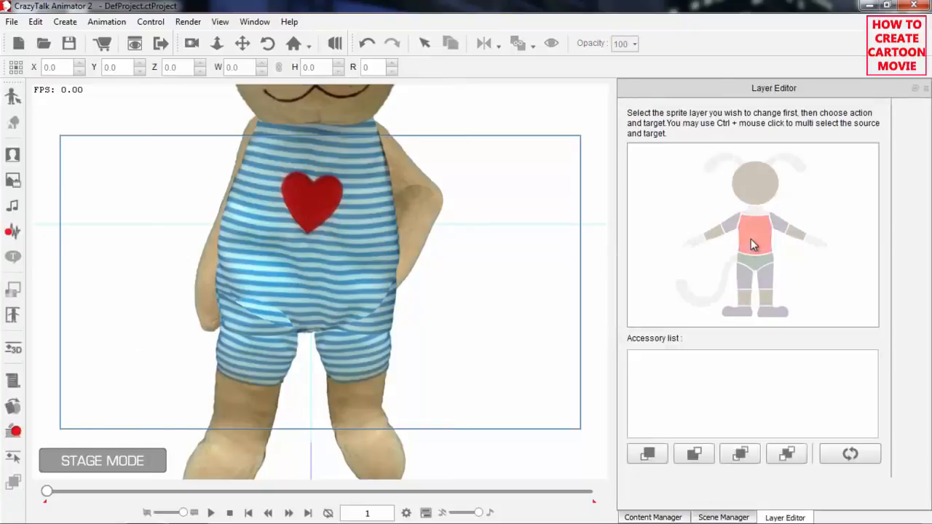
{"action": "left_click", "coordinate": [656, 455]}
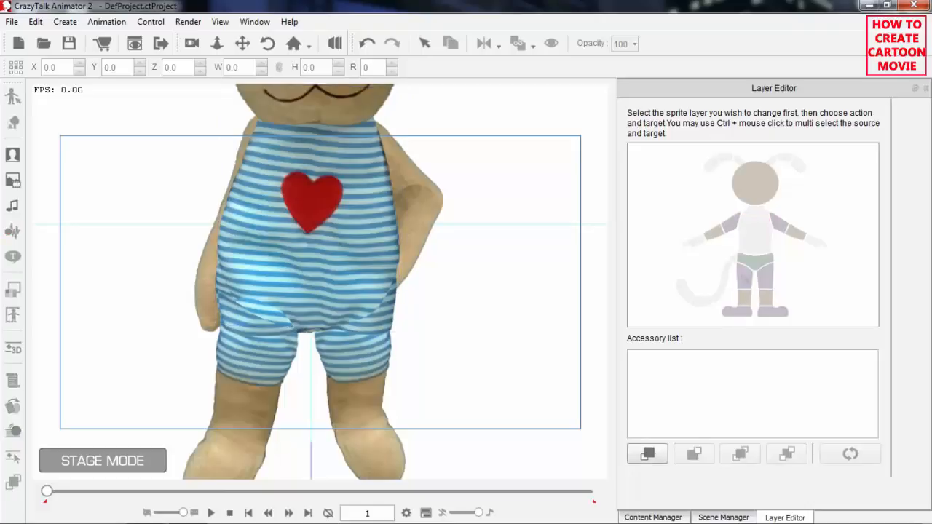
{"action": "left_click", "coordinate": [746, 281]}
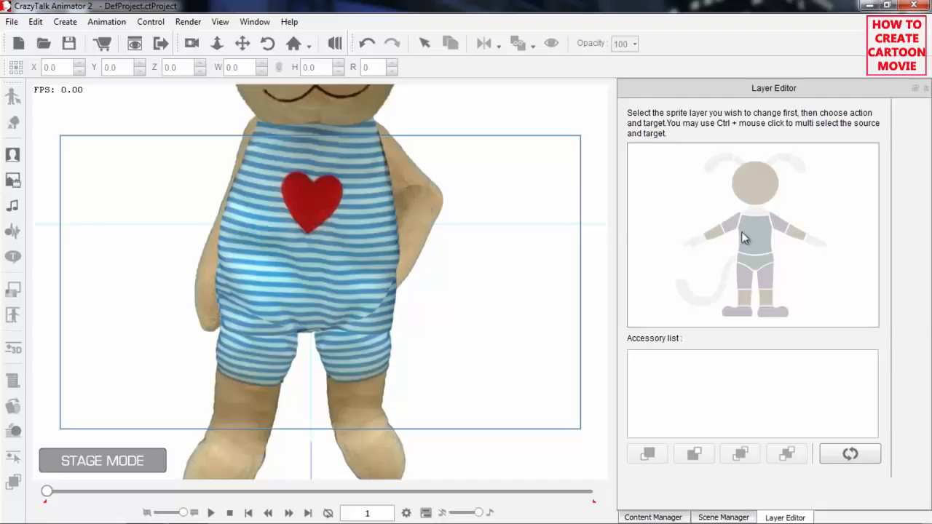
Bring the left forearm sprite of the bear's bent arm in front of the torso, hip and left thigh.
{"action": "left_click", "coordinate": [795, 235]}
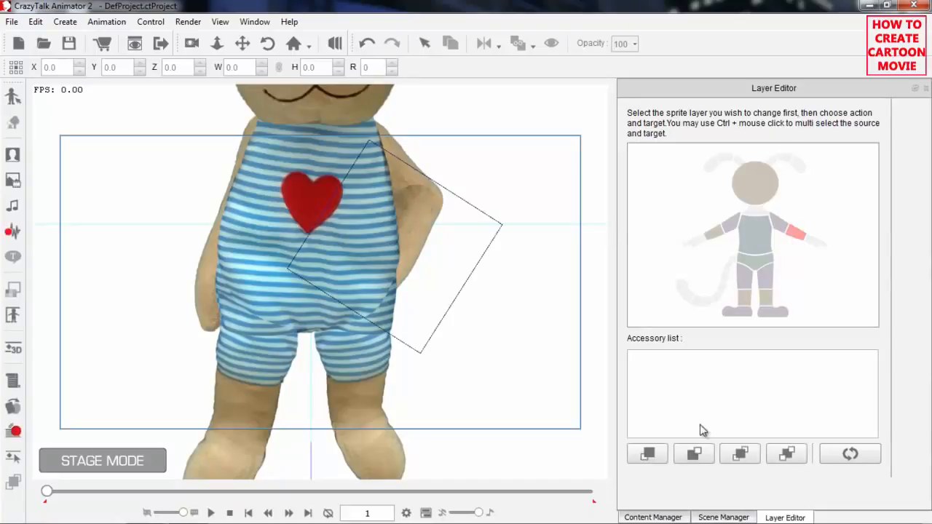
{"action": "left_click", "coordinate": [648, 454]}
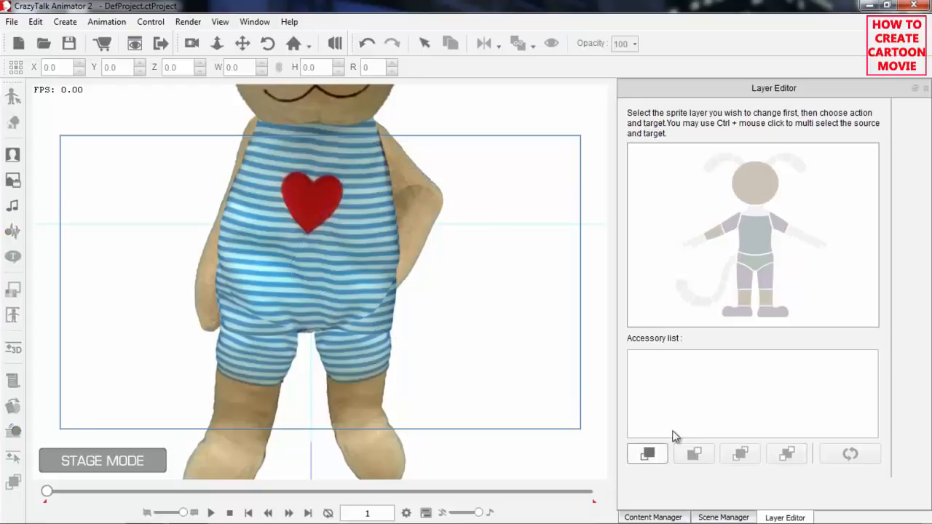
{"action": "left_click", "coordinate": [763, 246]}
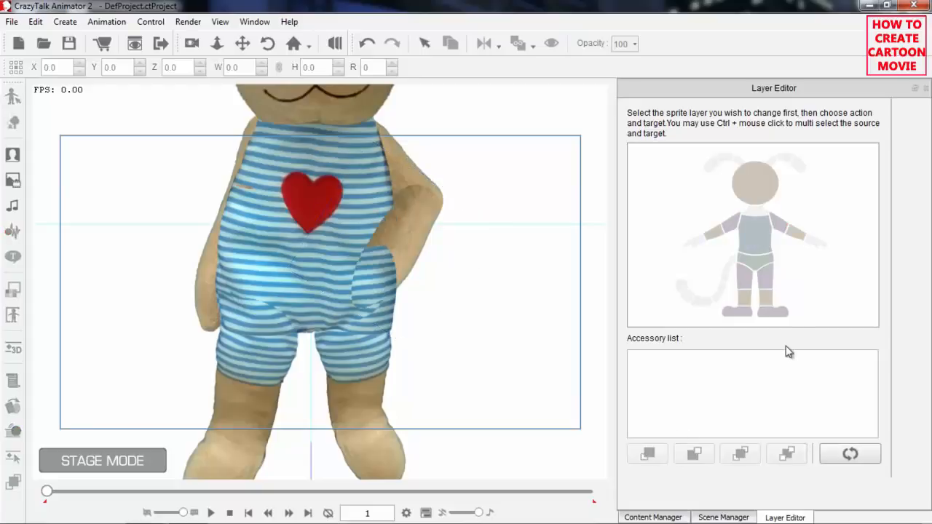
{"action": "left_click", "coordinate": [799, 240]}
{"action": "left_click", "coordinate": [649, 454]}
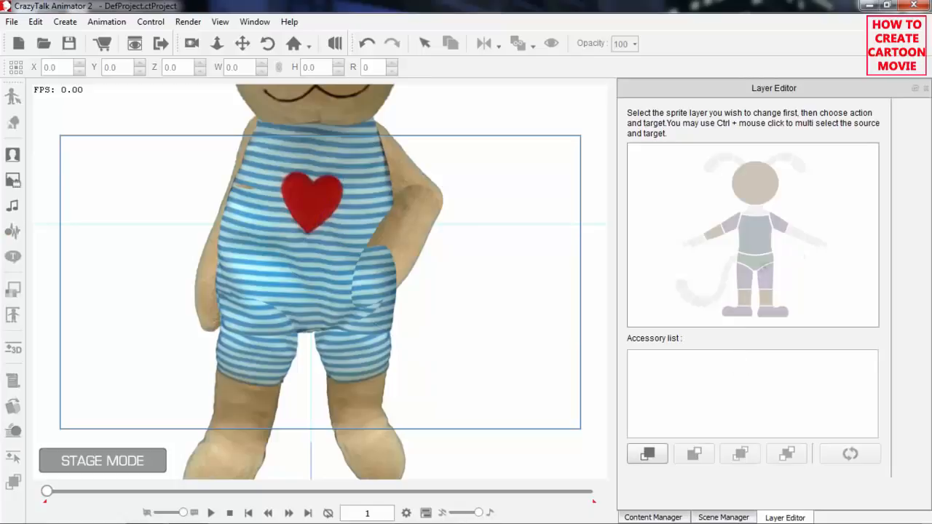
{"action": "left_click", "coordinate": [762, 264]}
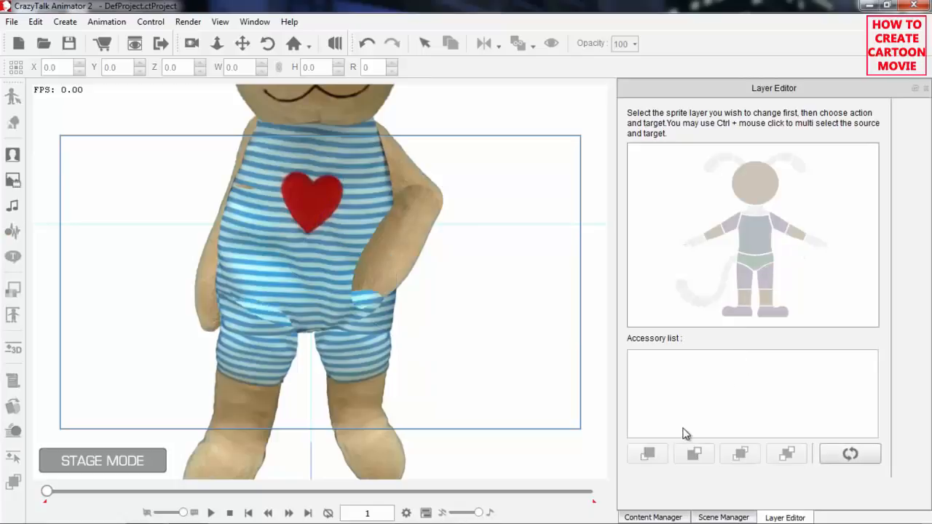
{"action": "left_click", "coordinate": [797, 238]}
{"action": "left_click", "coordinate": [647, 454]}
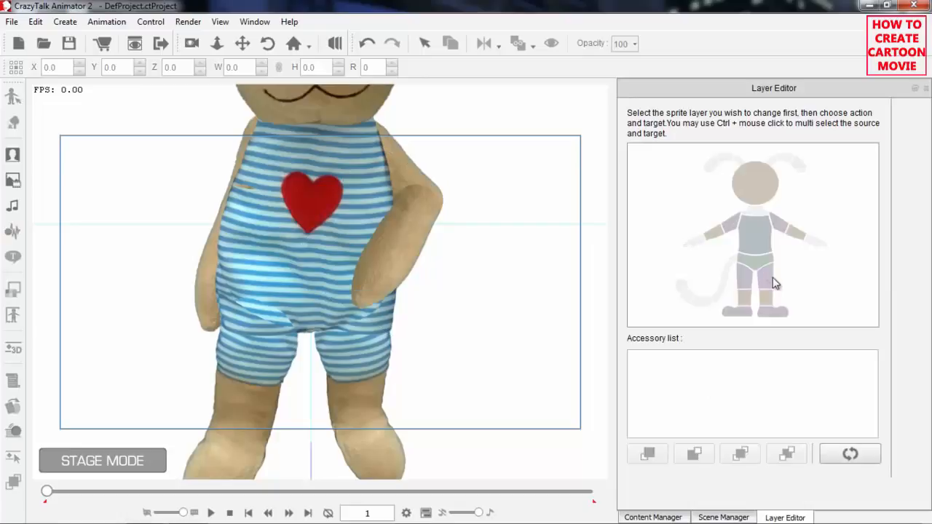
Preview the idle motion with the whole bear in view and return to frame 1.
{"action": "left_click_drag", "start_coordinate": [457, 175], "coordinate": [486, 309]}
{"action": "left_click_drag", "start_coordinate": [418, 196], "coordinate": [436, 272]}
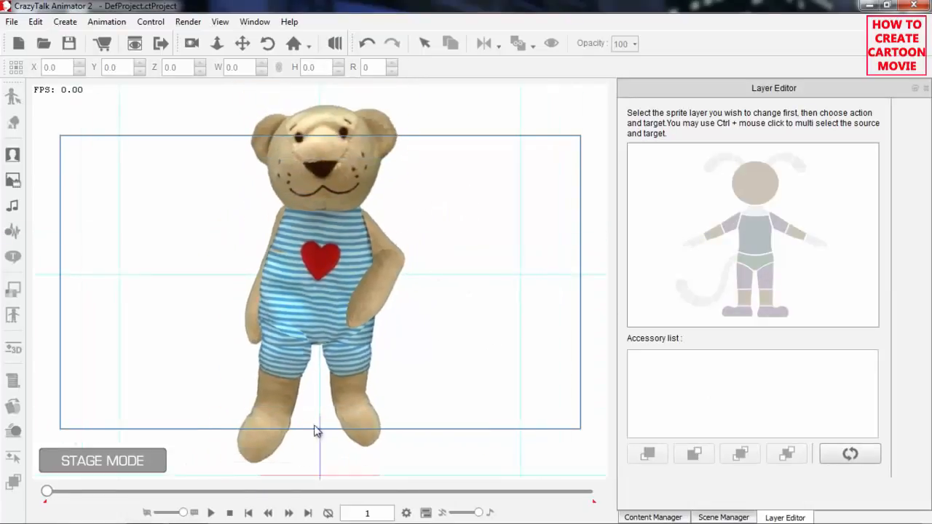
{"action": "left_click", "coordinate": [212, 514]}
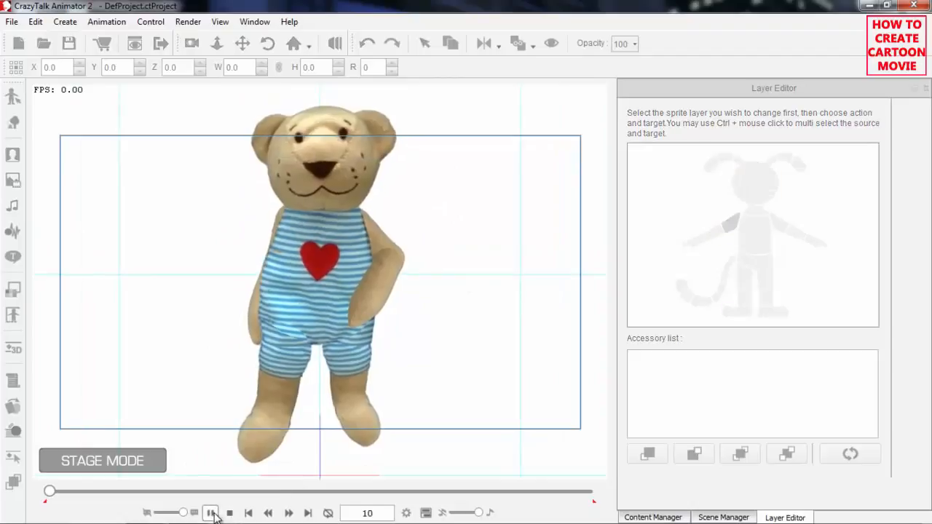
{"action": "left_click", "coordinate": [231, 514]}
{"action": "left_click", "coordinate": [210, 514]}
{"action": "left_click", "coordinate": [229, 514]}
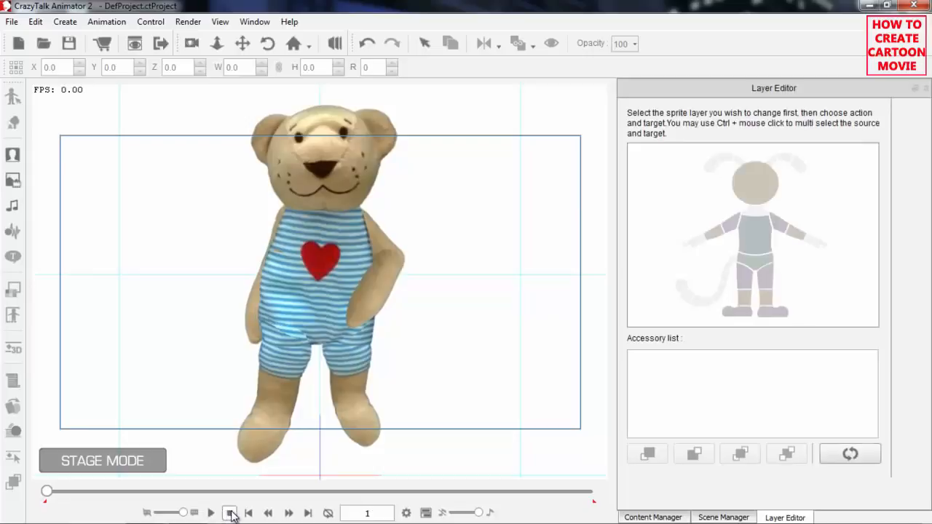
Place the torso in front of the right thigh again and preview the motion from frame 1.
{"action": "left_click", "coordinate": [762, 243]}
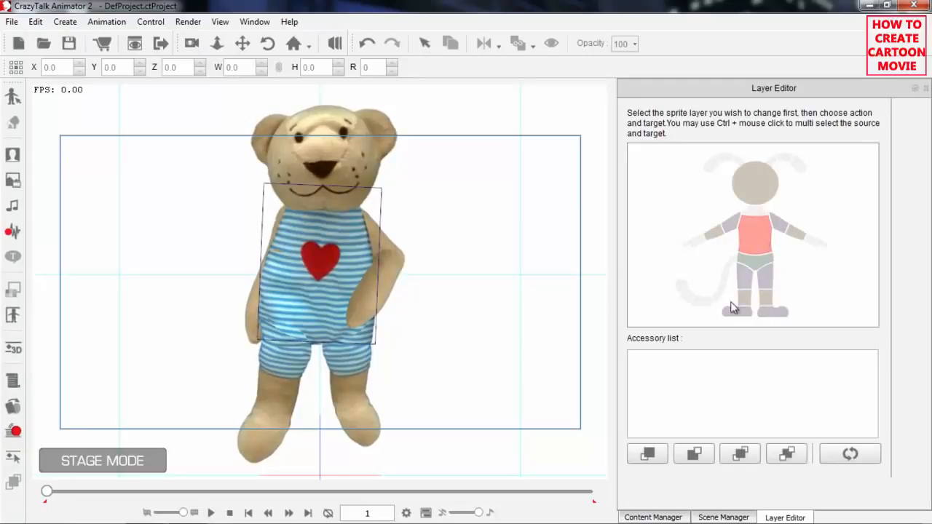
{"action": "left_click", "coordinate": [664, 455]}
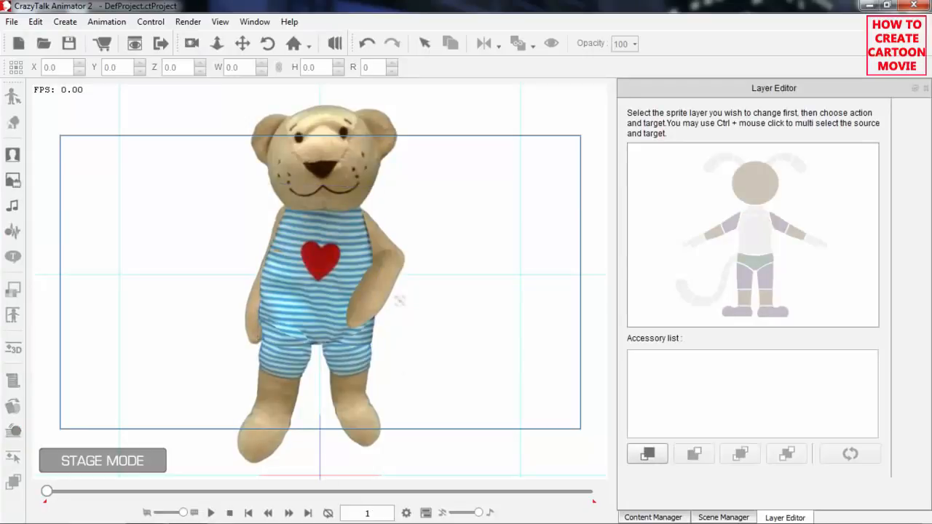
{"action": "left_click", "coordinate": [747, 279]}
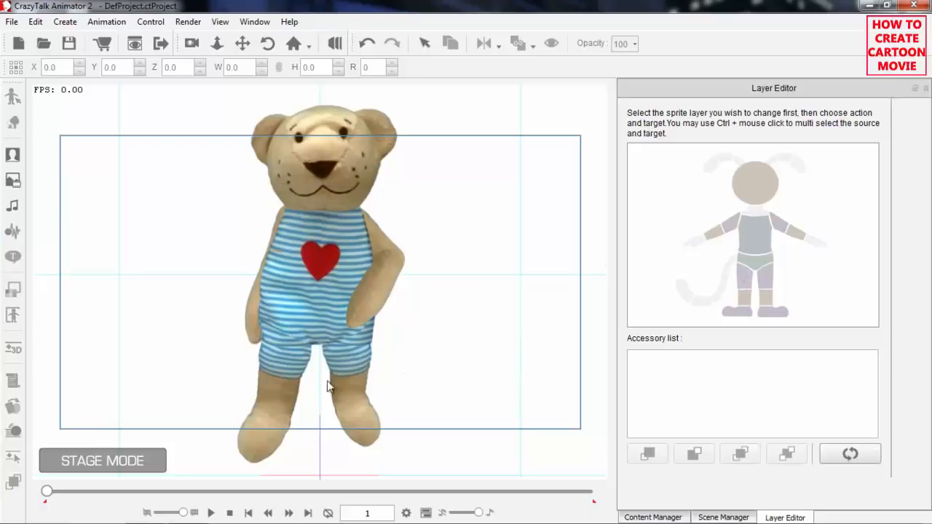
{"action": "left_click", "coordinate": [212, 514]}
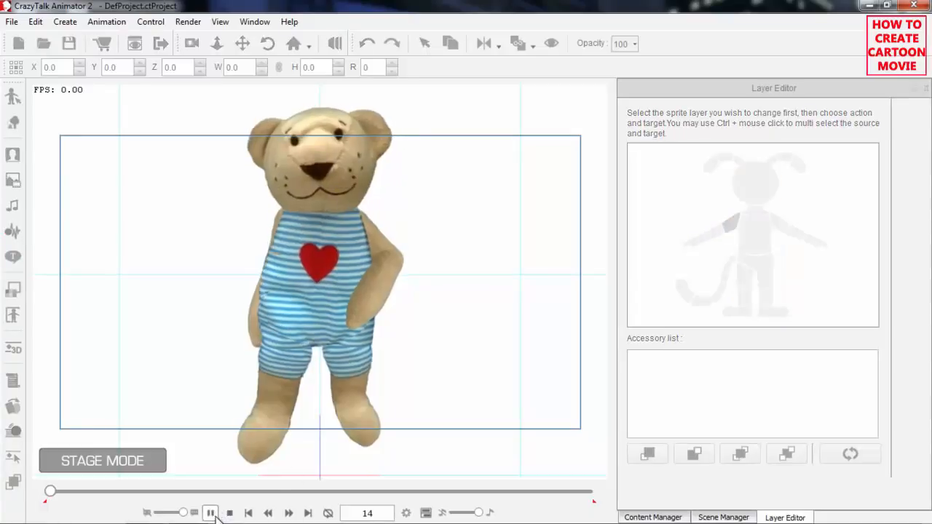
{"action": "left_click", "coordinate": [231, 514]}
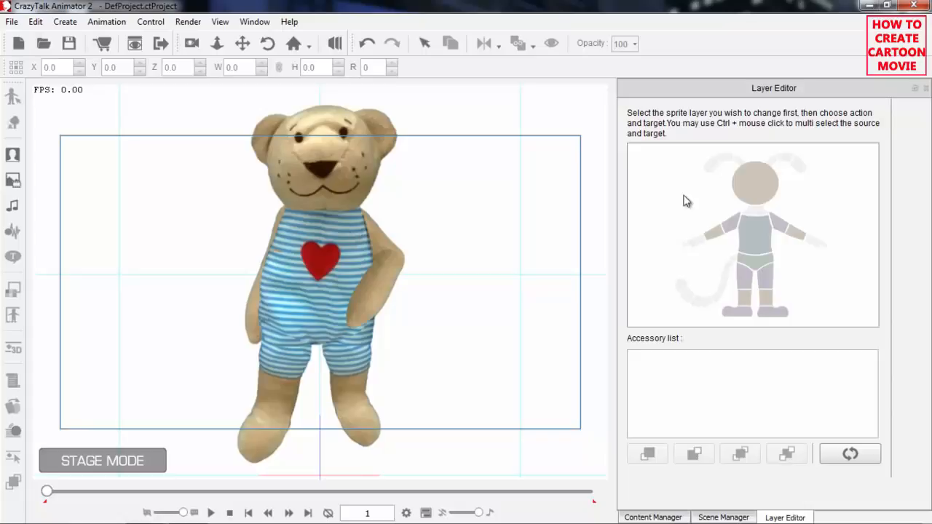
Close the Layer Editor, select the bear and switch its angle profile until its straight right arm lies over the torso.
{"action": "left_click", "coordinate": [925, 87]}
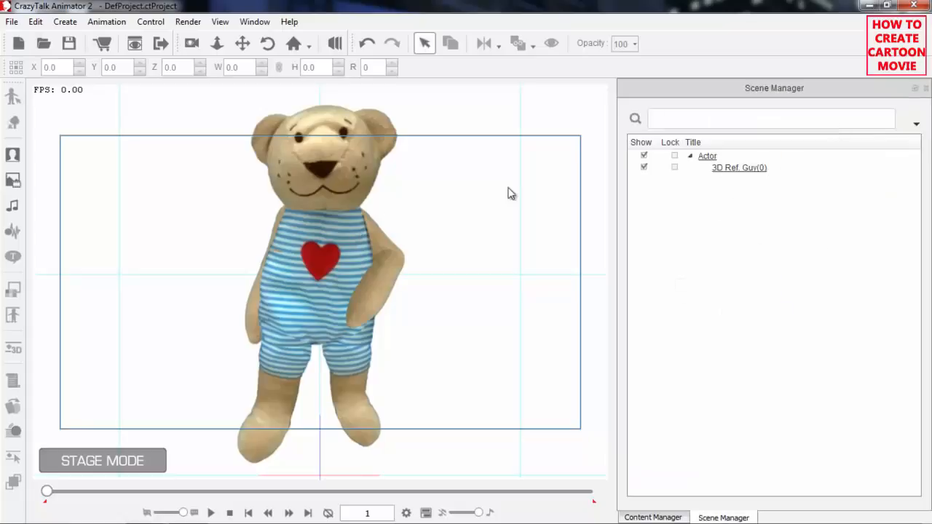
{"action": "left_click", "coordinate": [342, 234]}
{"action": "key", "text": "2"}
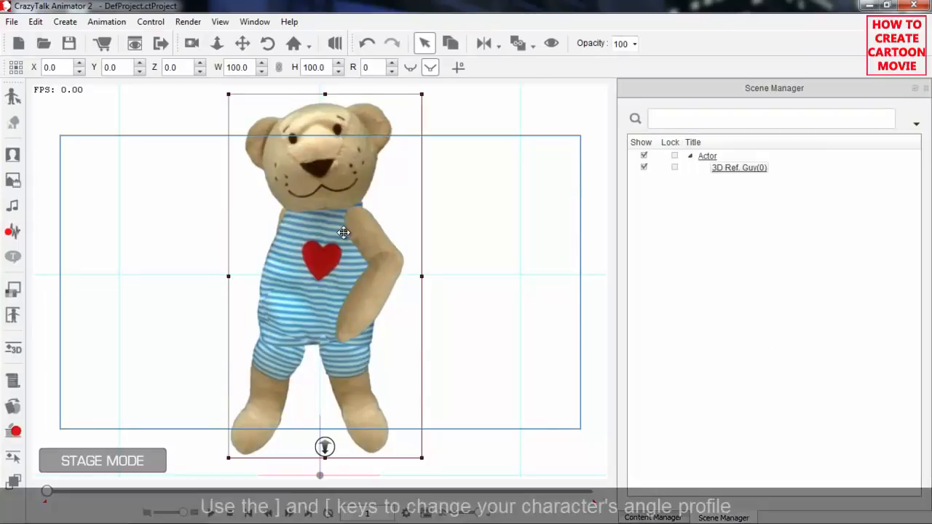
{"action": "key", "text": "]"}
{"action": "key", "text": "]"}
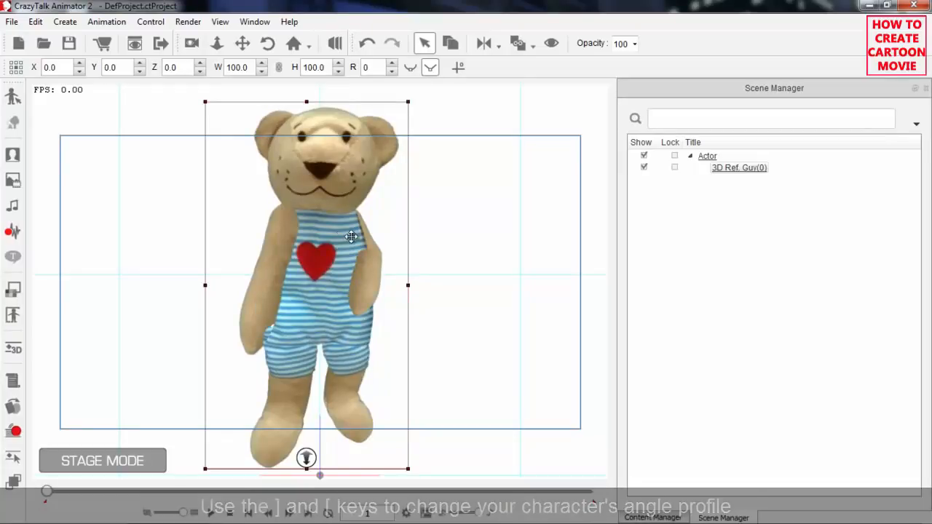
Play the motion in the new angle profile to check the arm layering, and return to frame 1.
{"action": "left_click", "coordinate": [210, 513]}
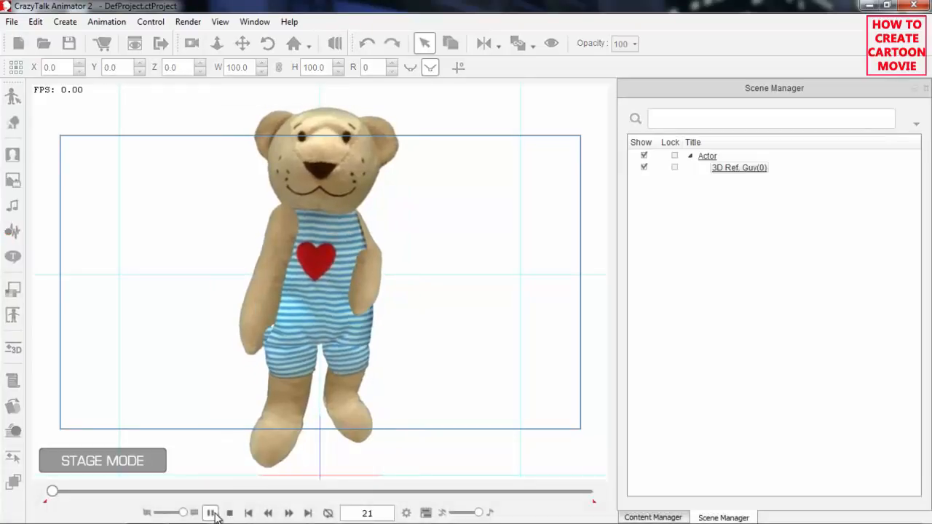
{"action": "left_click", "coordinate": [226, 513]}
{"action": "left_click", "coordinate": [210, 513]}
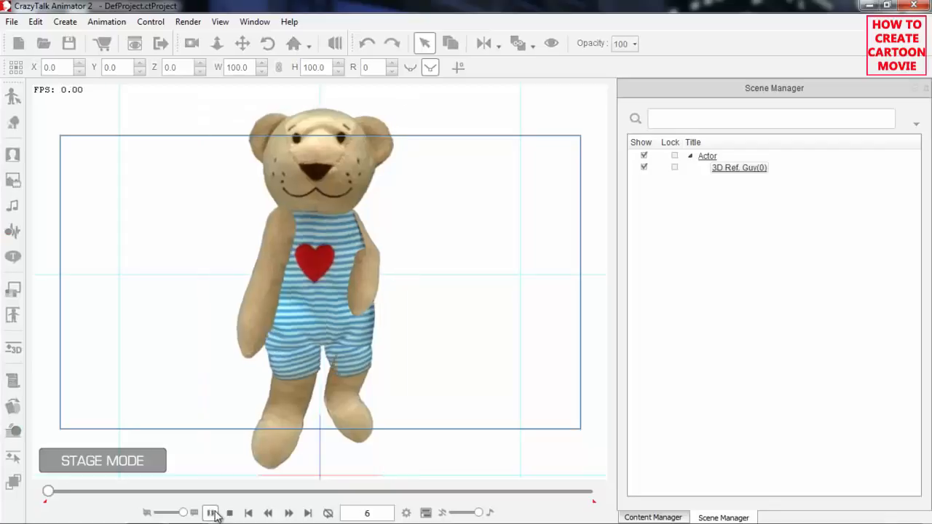
{"action": "left_click", "coordinate": [229, 514]}
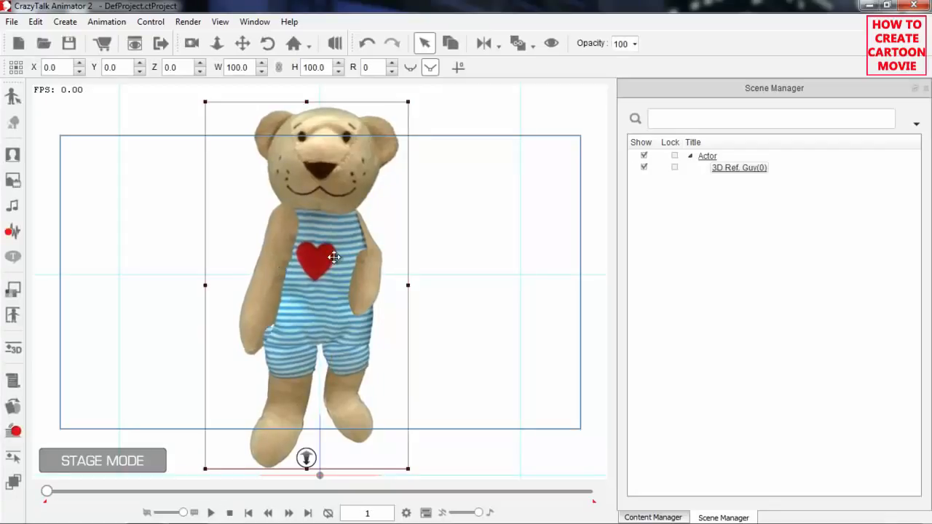
Open the Layer Editor and bring the bear's right forearm sprite in front of the striped shorts.
{"action": "left_click", "coordinate": [13, 481]}
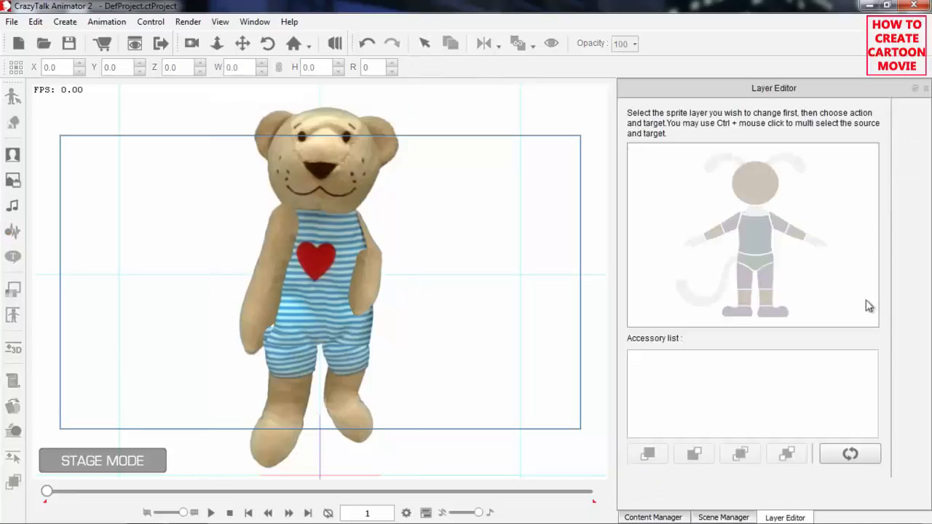
{"action": "left_click", "coordinate": [712, 230]}
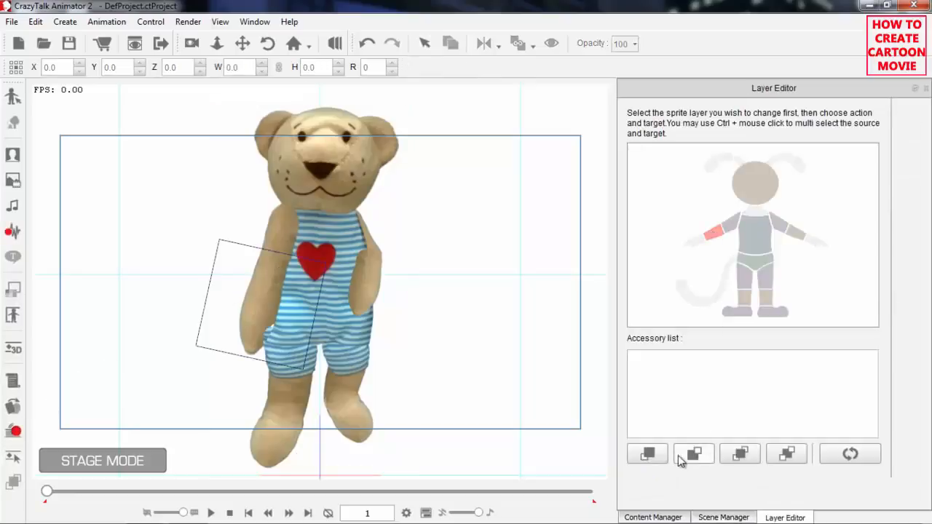
{"action": "left_click", "coordinate": [652, 454]}
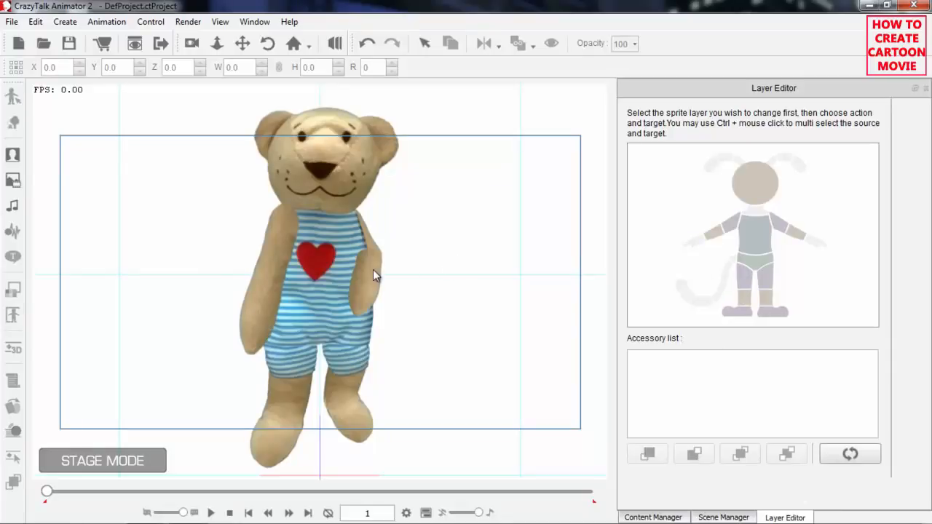
Send the bear's left forearm sprite behind the torso and preview the motion from frame 1.
{"action": "left_click", "coordinate": [796, 233]}
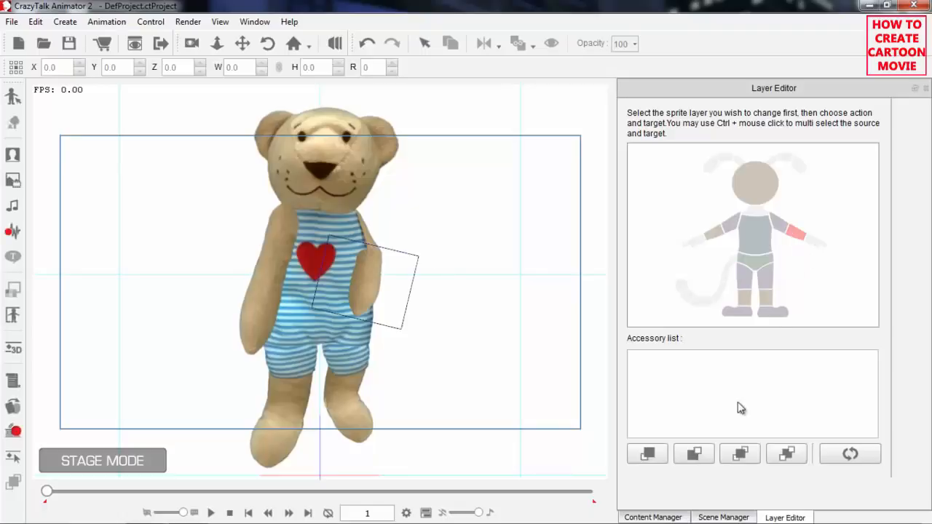
{"action": "left_click", "coordinate": [700, 453]}
{"action": "left_click", "coordinate": [763, 248]}
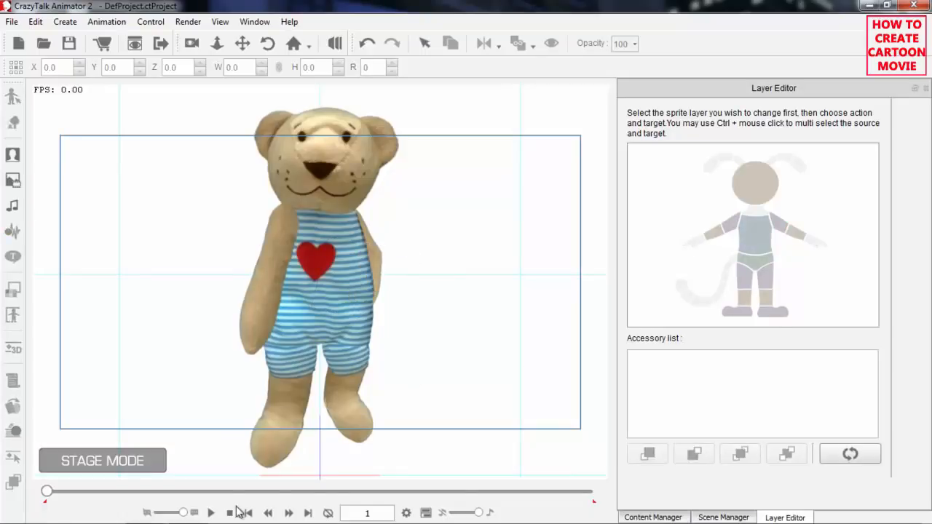
{"action": "left_click", "coordinate": [211, 513]}
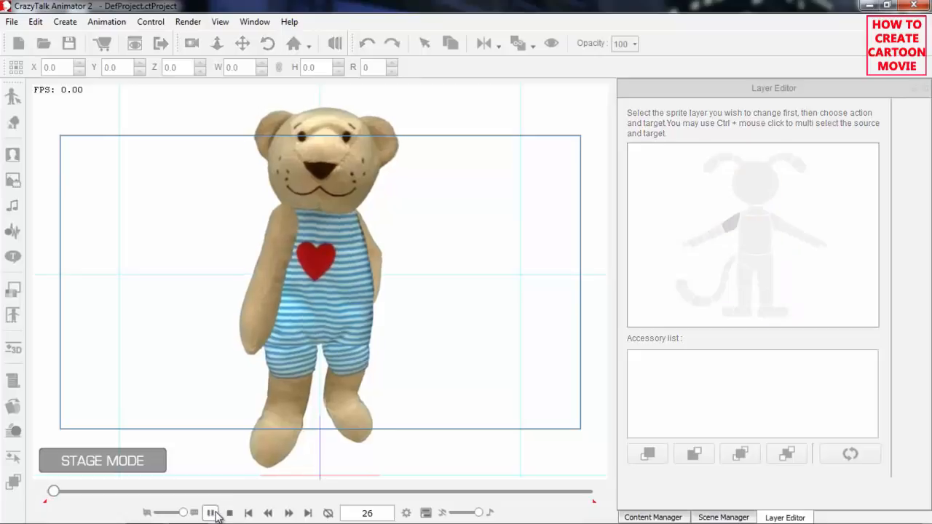
{"action": "left_click", "coordinate": [229, 513]}
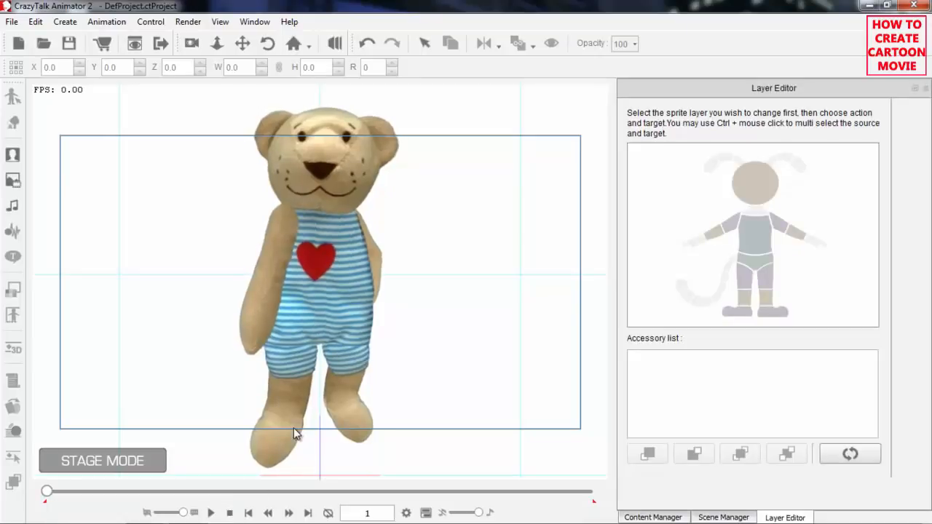
Open the Timeline, show the bear's 3D Motion tracks and extend the Idle_Impatient clip so it loops to about frame 78.
{"action": "key", "text": "F3"}
{"action": "left_click", "coordinate": [354, 277]}
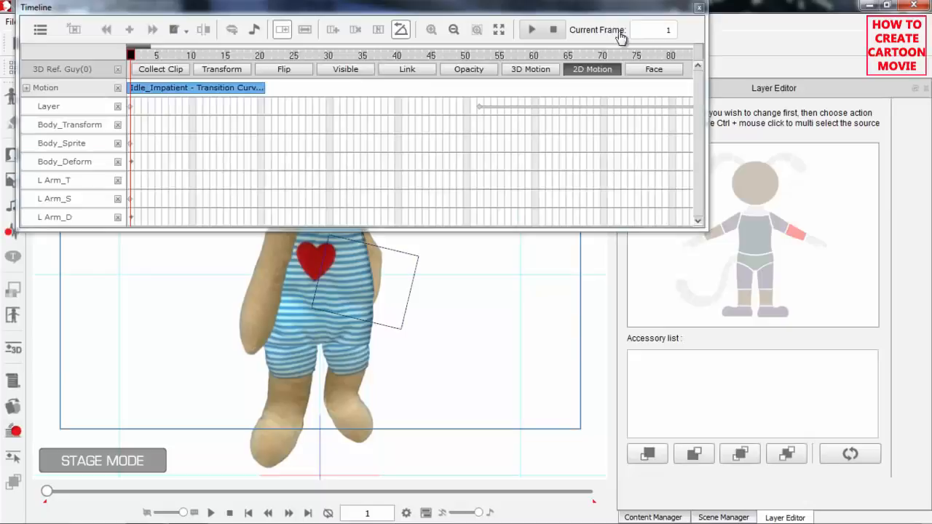
{"action": "left_click", "coordinate": [600, 73]}
{"action": "left_click", "coordinate": [602, 73]}
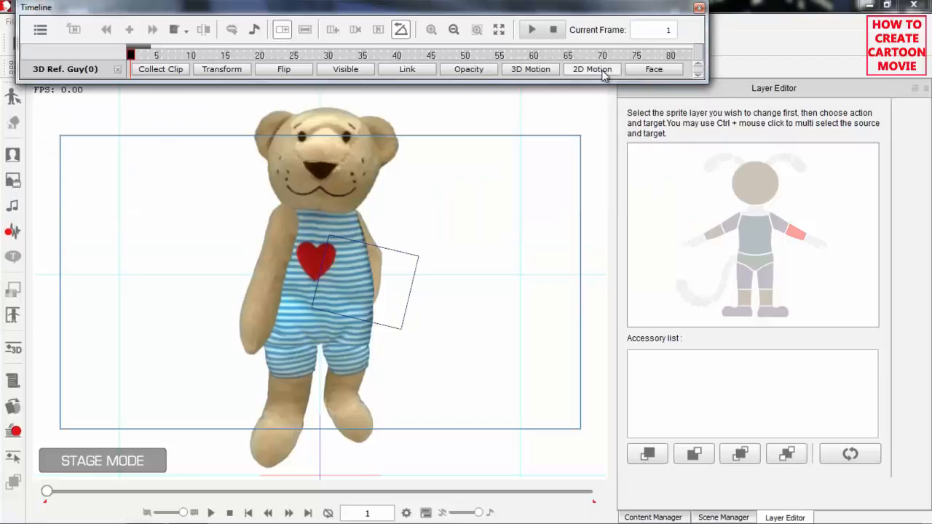
{"action": "left_click", "coordinate": [550, 71]}
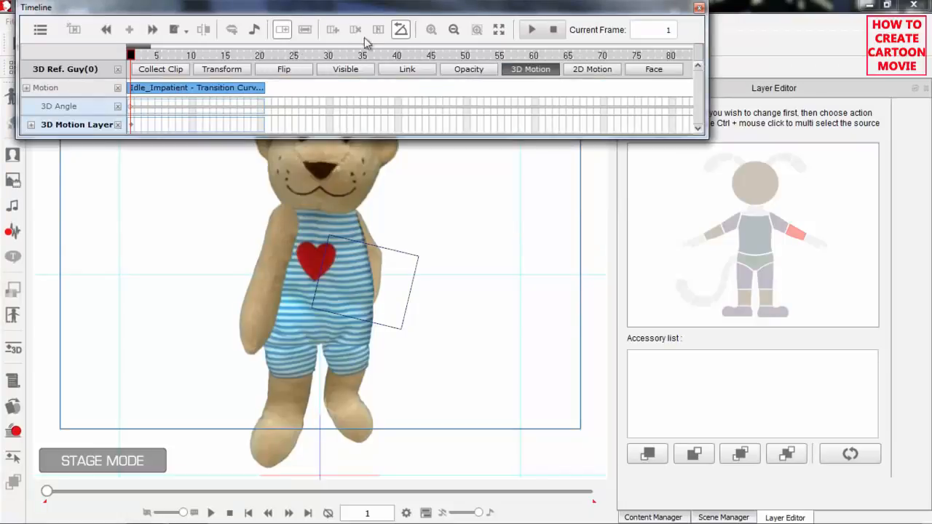
{"action": "left_click_drag", "start_coordinate": [263, 89], "coordinate": [562, 91]}
{"action": "left_click_drag", "start_coordinate": [191, 56], "coordinate": [131, 56]}
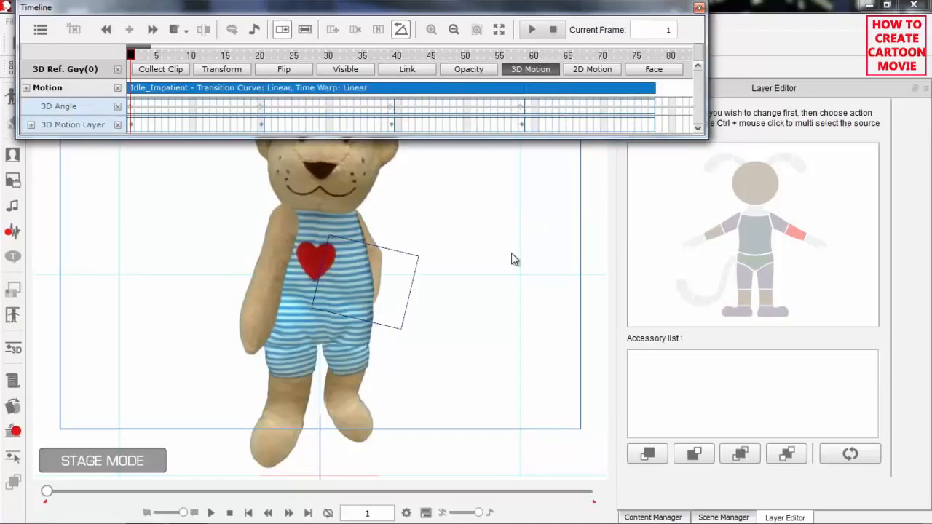
Close the Timeline, play the extended idle motion to check the bear's arm layering and return to frame 1.
{"action": "left_click_drag", "start_coordinate": [491, 226], "coordinate": [482, 332]}
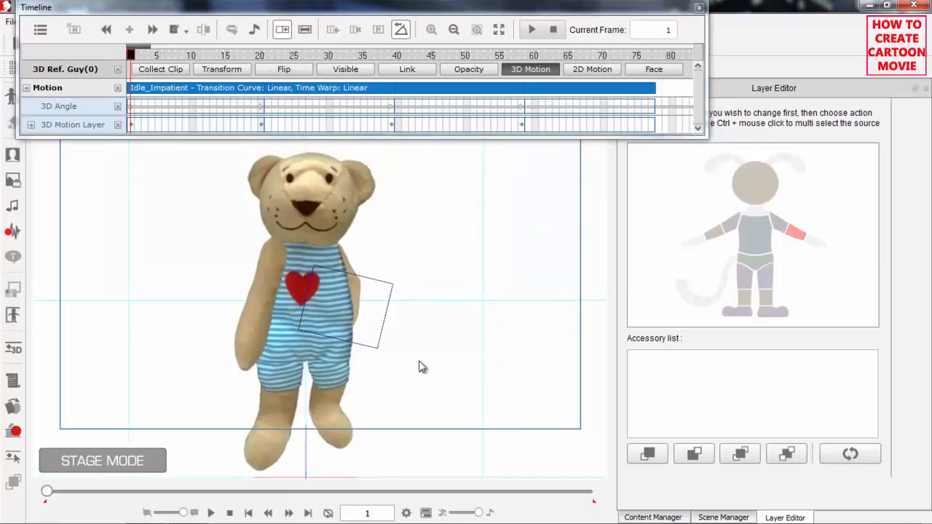
{"action": "left_click", "coordinate": [700, 8]}
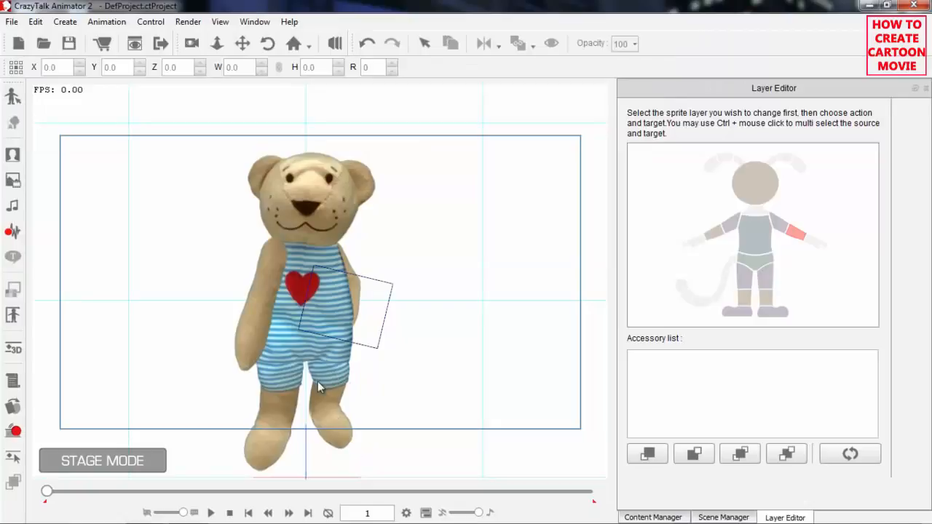
{"action": "left_click", "coordinate": [211, 513]}
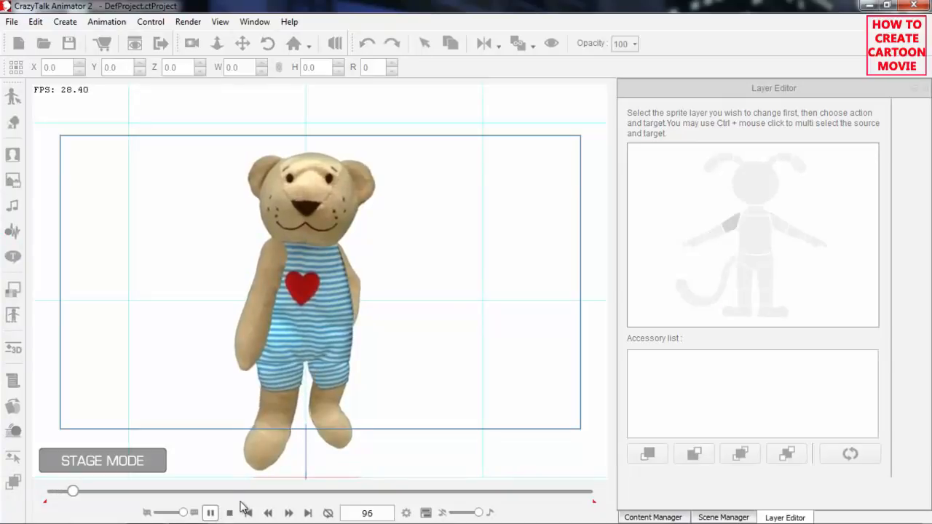
{"action": "left_click", "coordinate": [246, 512]}
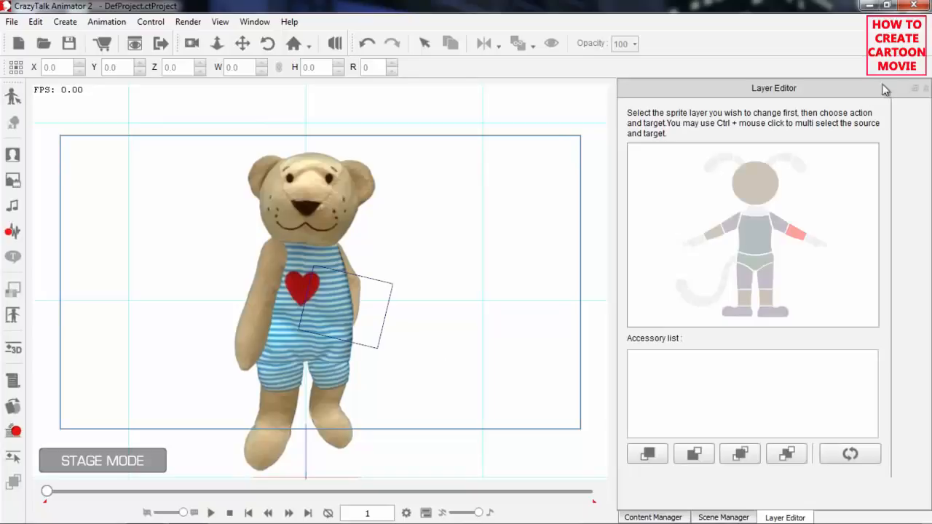
Close the Layer Editor and save the bear to the custom Character library under the name Teddy Bear.
{"action": "left_click", "coordinate": [926, 88]}
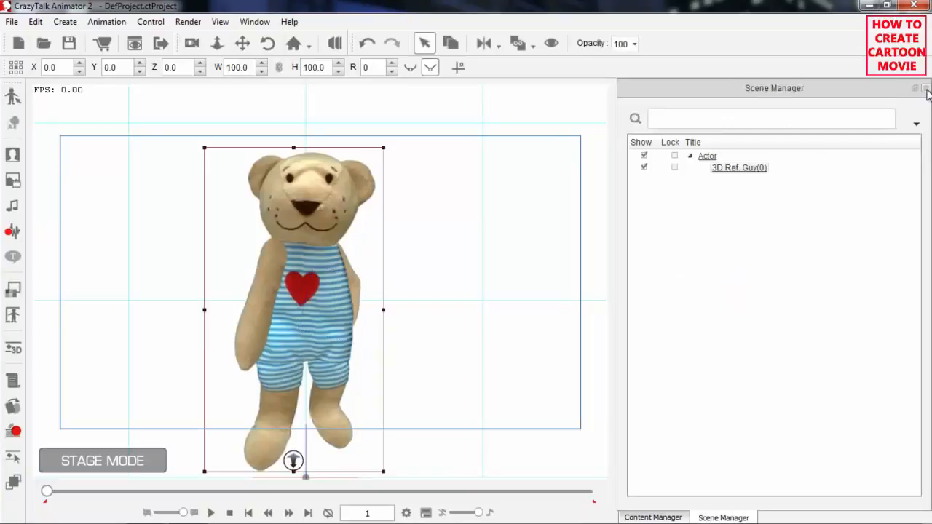
{"action": "left_click", "coordinate": [670, 518]}
{"action": "left_click", "coordinate": [633, 207]}
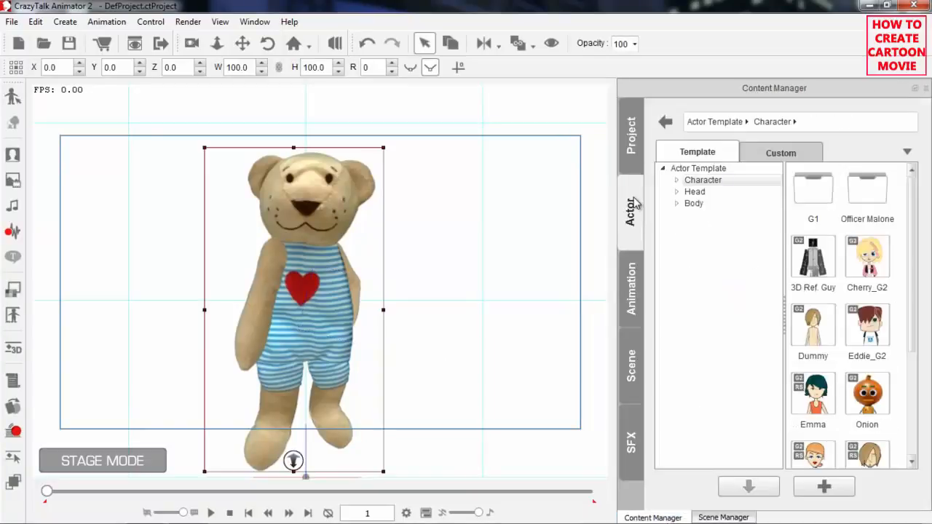
{"action": "left_click", "coordinate": [793, 152]}
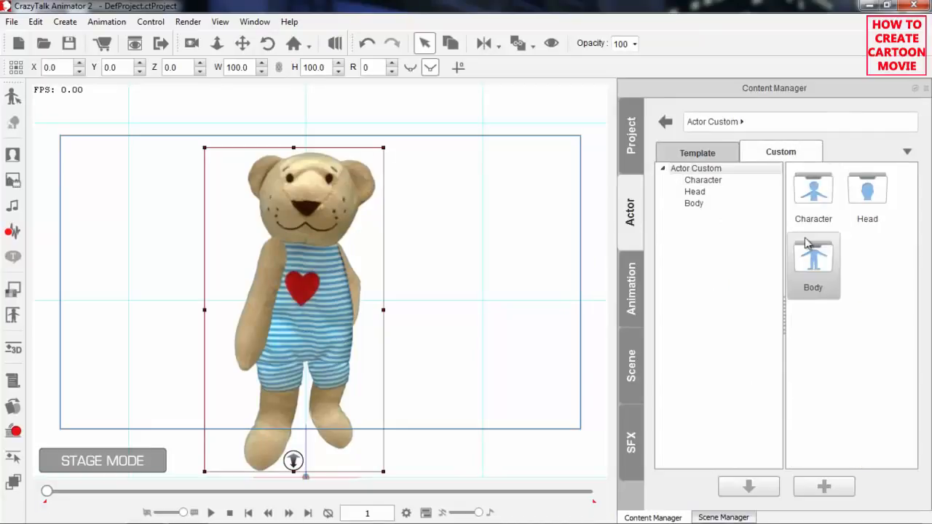
{"action": "left_click", "coordinate": [734, 183]}
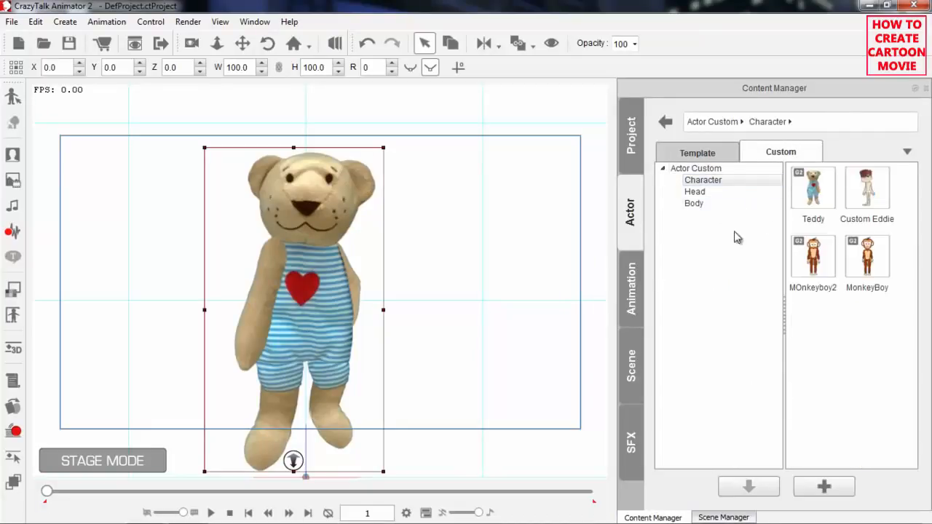
{"action": "left_click", "coordinate": [822, 488]}
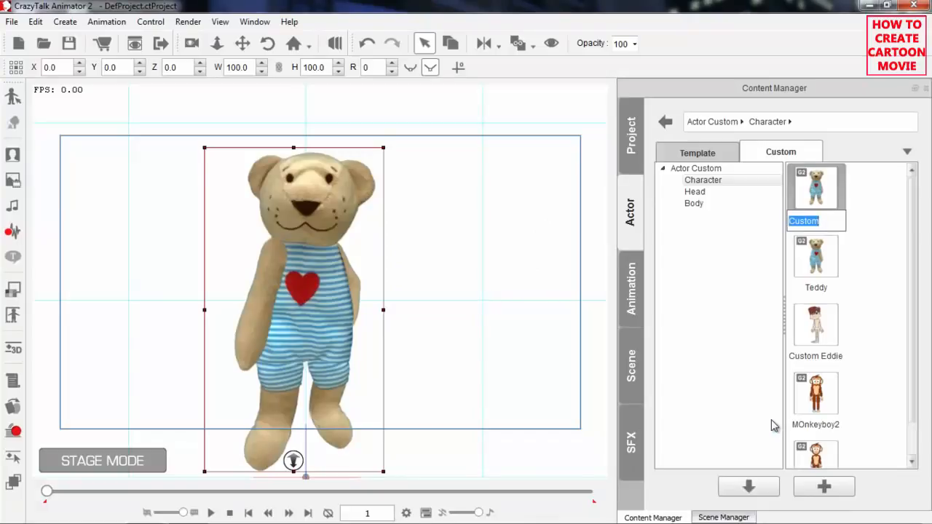
{"action": "type", "text": "Tedydy Bear"}
{"action": "key", "text": "Return"}
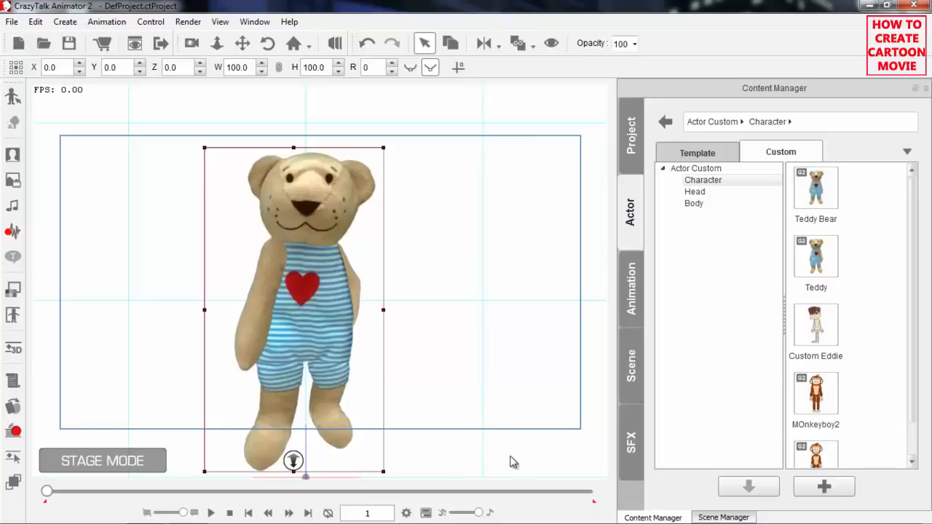
Add the saved Teddy Bear from the custom Character library to the stage beside the existing bear.
{"action": "left_click_drag", "start_coordinate": [472, 316], "coordinate": [370, 301]}
{"action": "left_click_drag", "start_coordinate": [370, 301], "coordinate": [372, 384]}
{"action": "left_click_drag", "start_coordinate": [371, 385], "coordinate": [334, 367]}
{"action": "left_click_drag", "start_coordinate": [831, 197], "coordinate": [405, 288]}
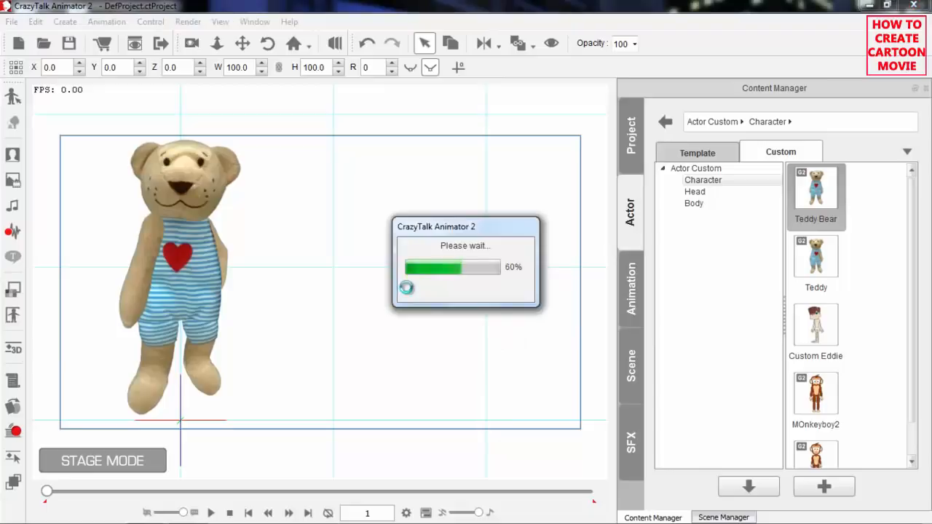